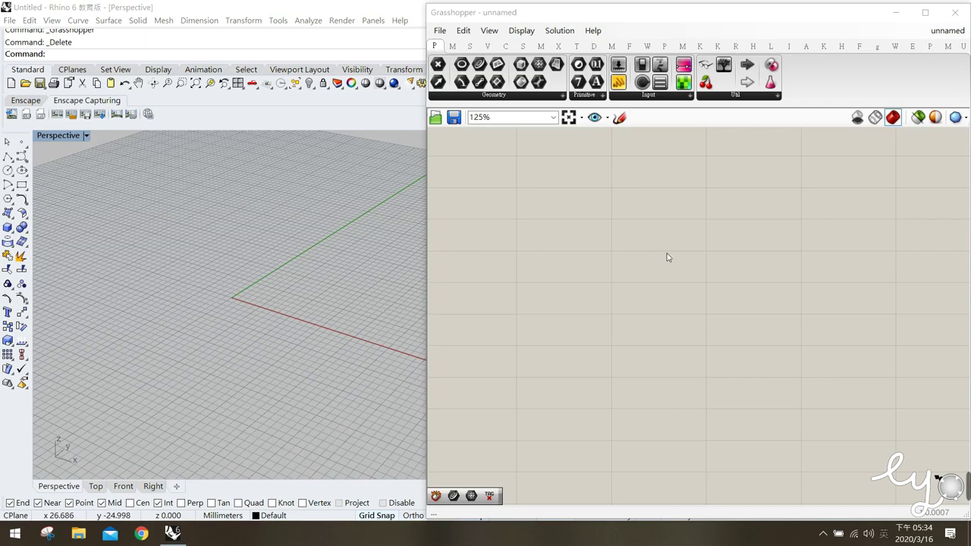
# Step: Place a Text Tag component on the empty canvas and delete it again
pyautogui.click(594, 47)
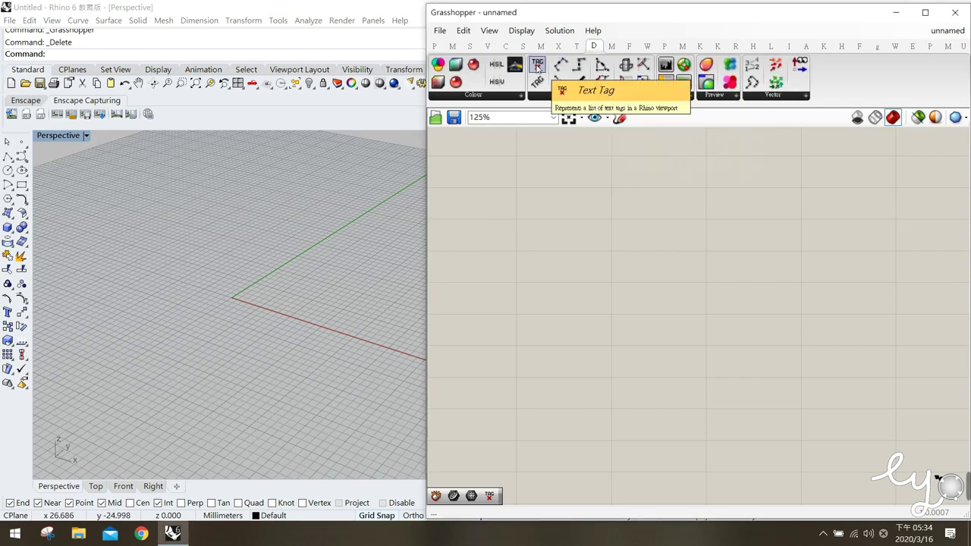
pyautogui.moveTo(537, 67); pyautogui.dragTo(641, 278)
pyautogui.click(650, 280)
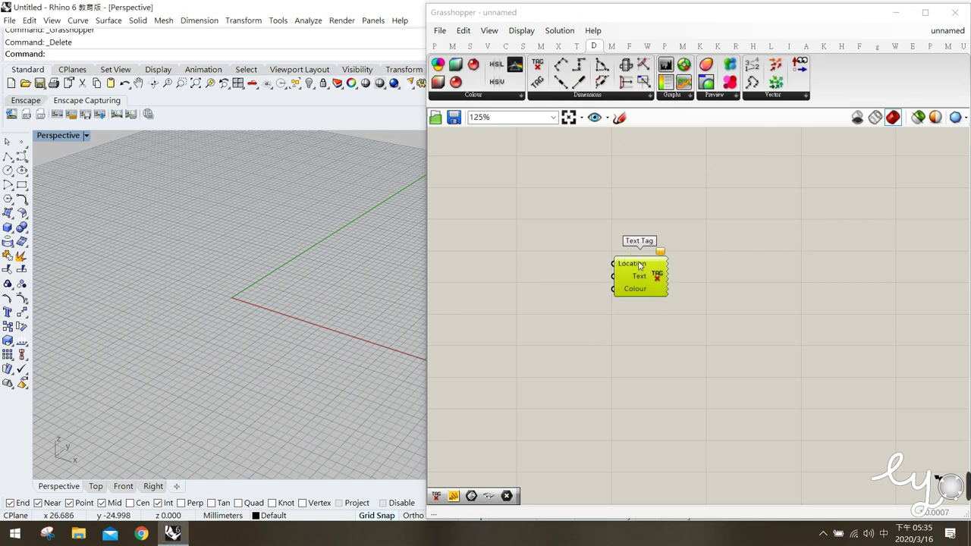
pyautogui.moveTo(639, 266)
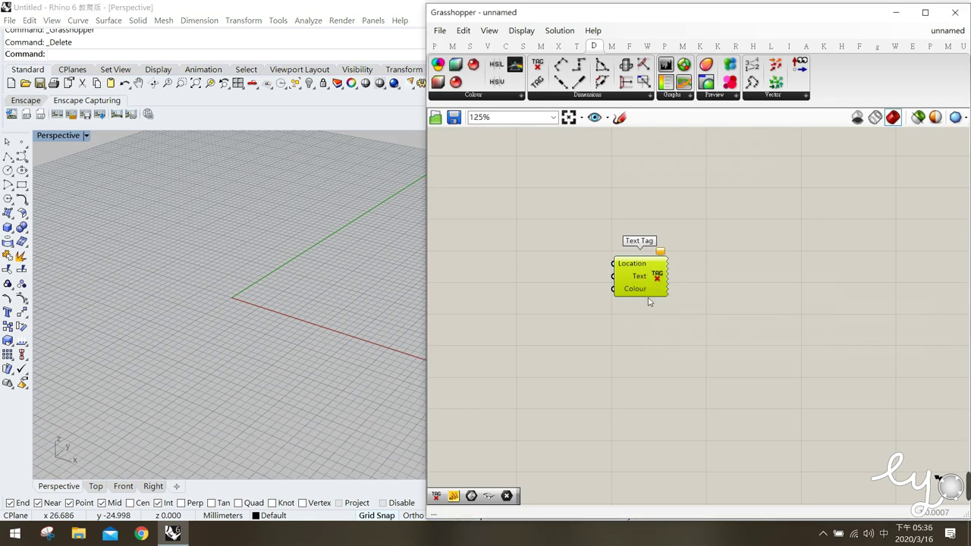
pyautogui.press('Delete')
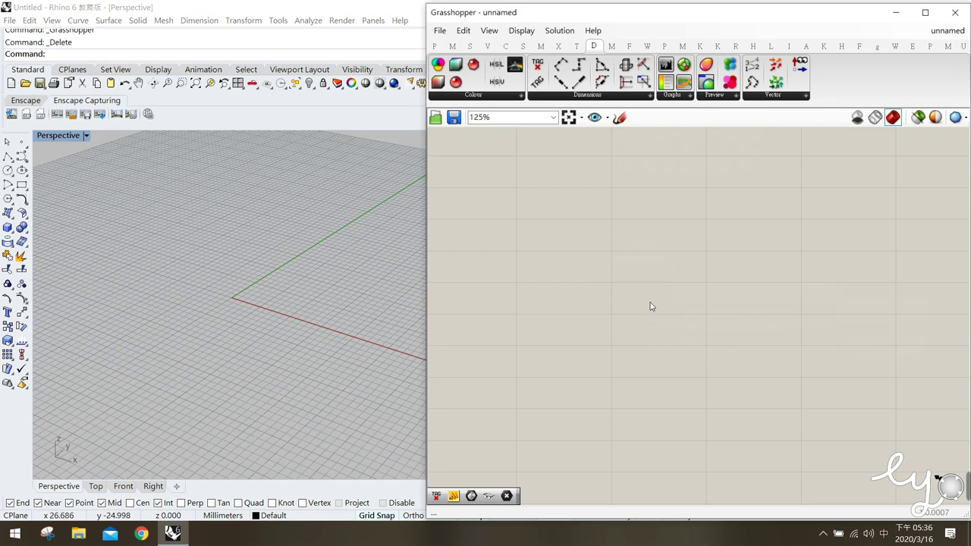
# Step: Place a Point parameter on the canvas and a Curve parameter directly below it
pyautogui.moveTo(437, 52)
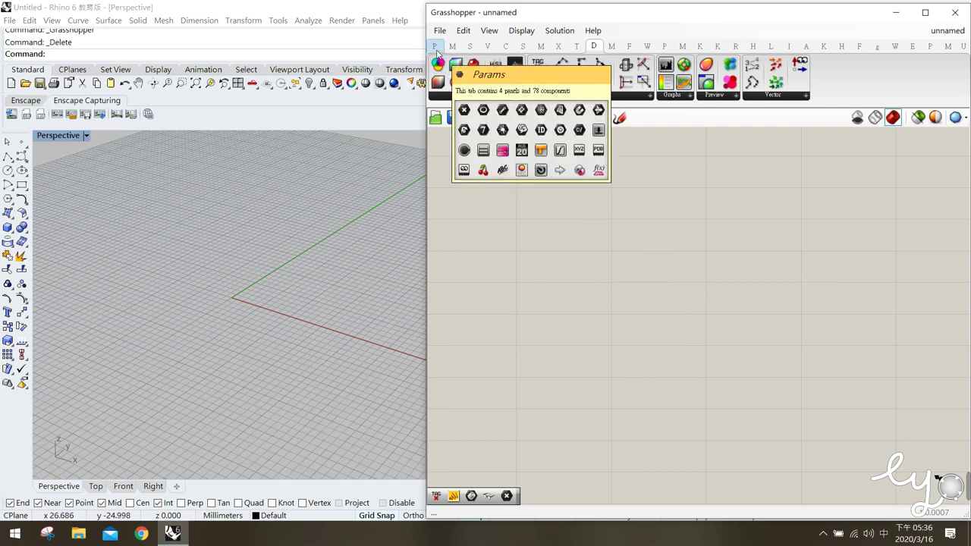
pyautogui.click(436, 49)
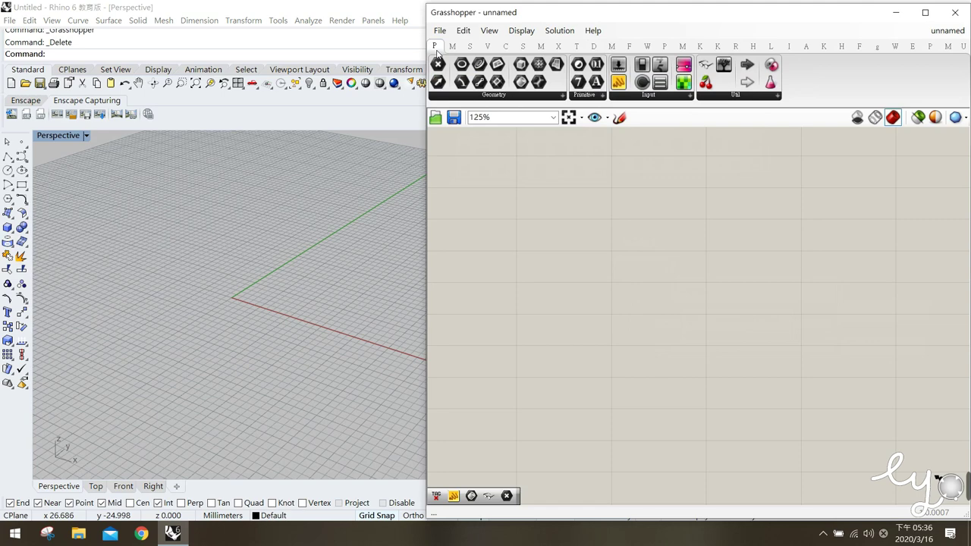
pyautogui.click(561, 99)
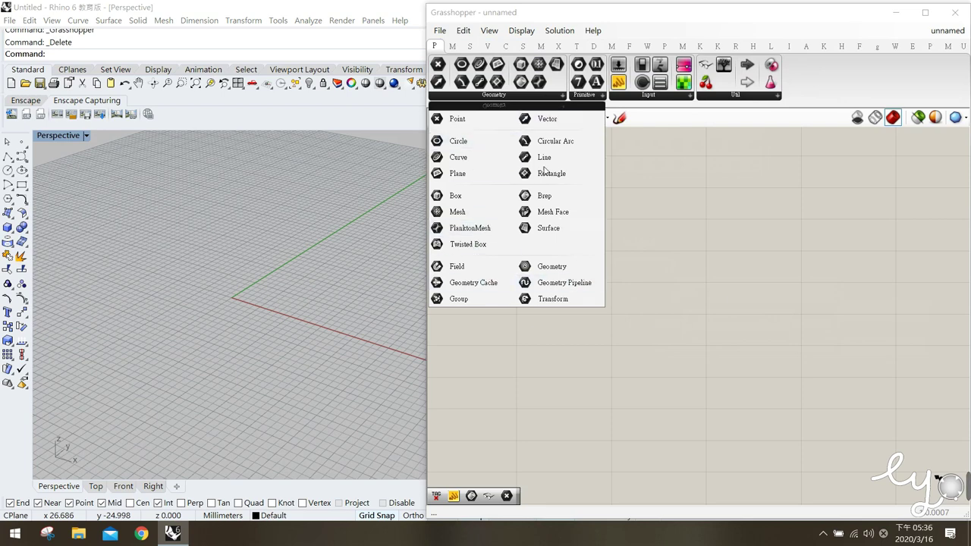
pyautogui.click(478, 124)
pyautogui.click(565, 196)
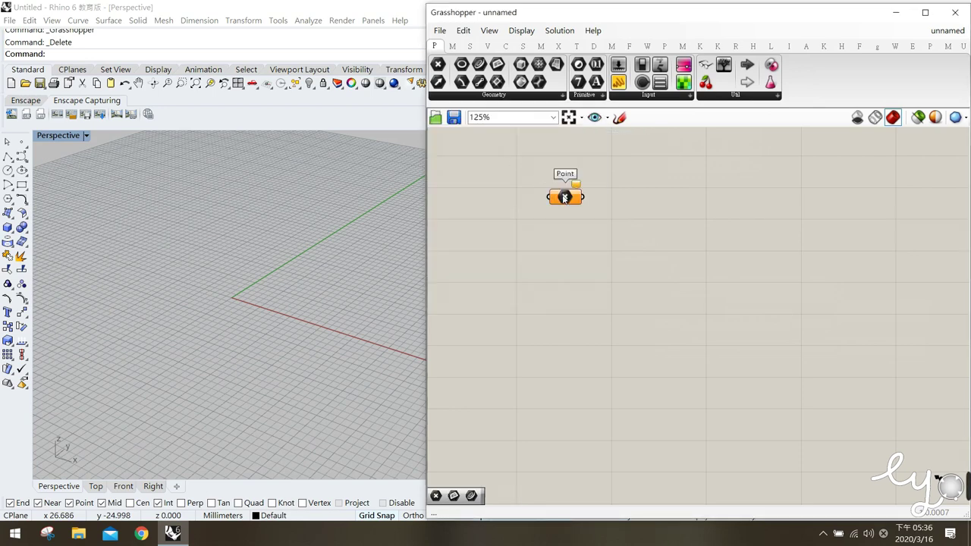
pyautogui.click(489, 96)
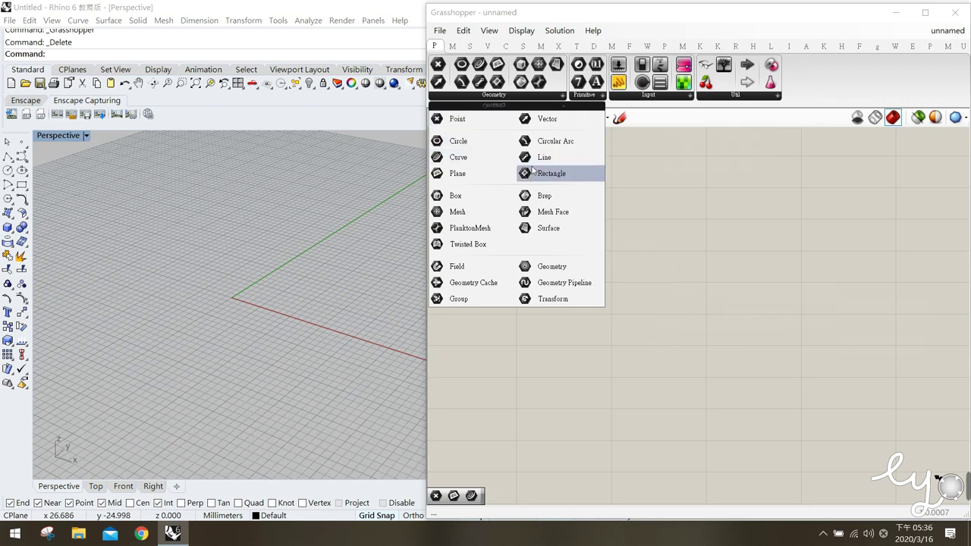
pyautogui.click(480, 167)
pyautogui.click(566, 241)
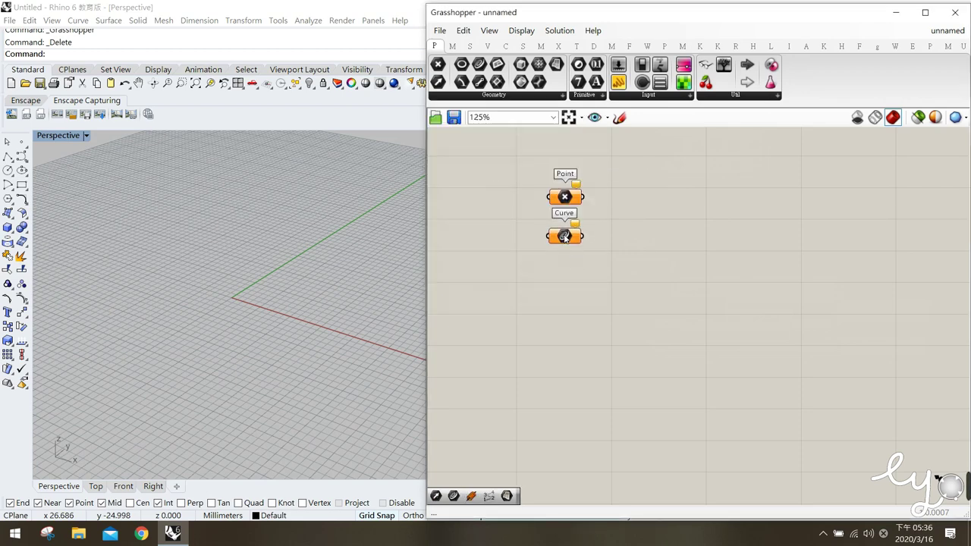
# Step: Add a Surface parameter and a Mesh parameter in a column beneath the Curve parameter
pyautogui.click(489, 96)
pyautogui.click(544, 228)
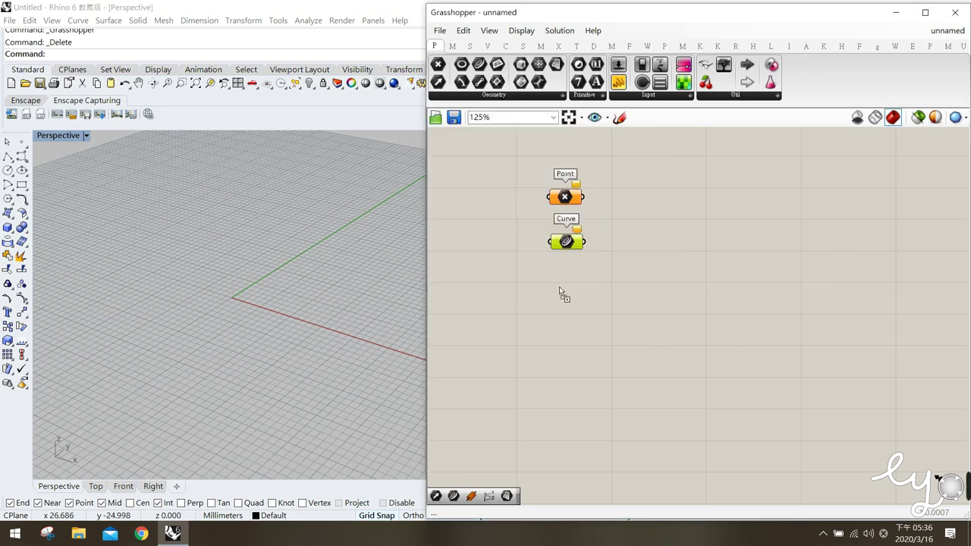
pyautogui.click(569, 297)
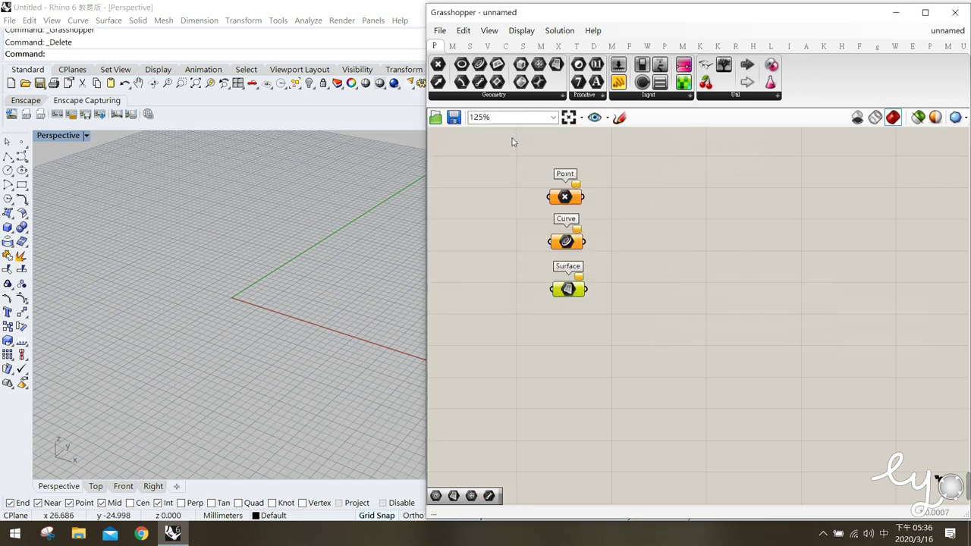
pyautogui.click(506, 99)
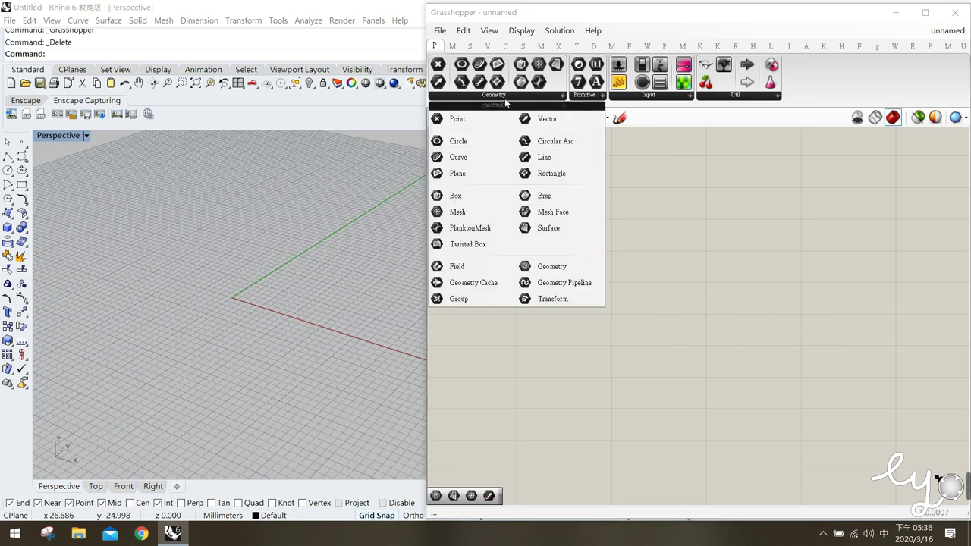
pyautogui.click(471, 212)
pyautogui.click(571, 332)
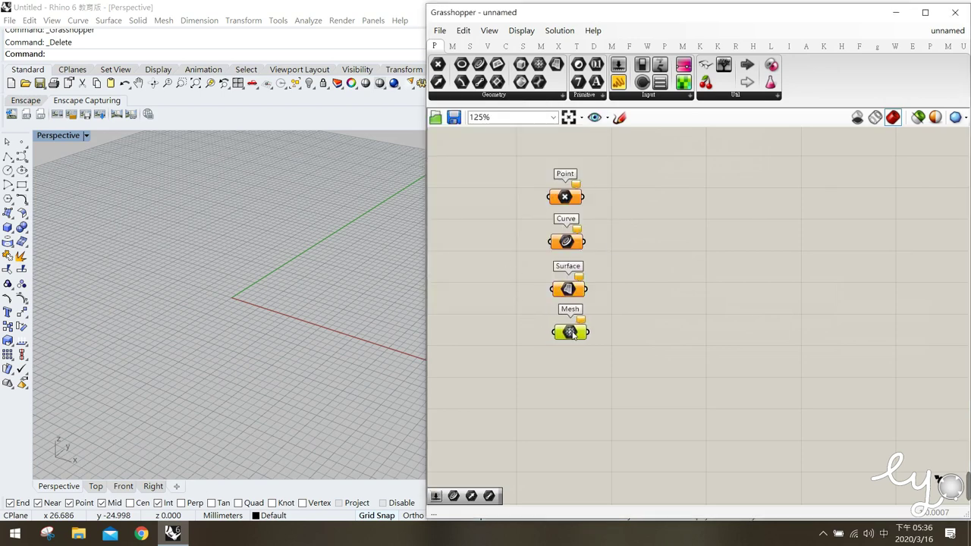
# Step: Place a Line parameter on the canvas and align it just left of the Curve parameter
pyautogui.click(565, 241)
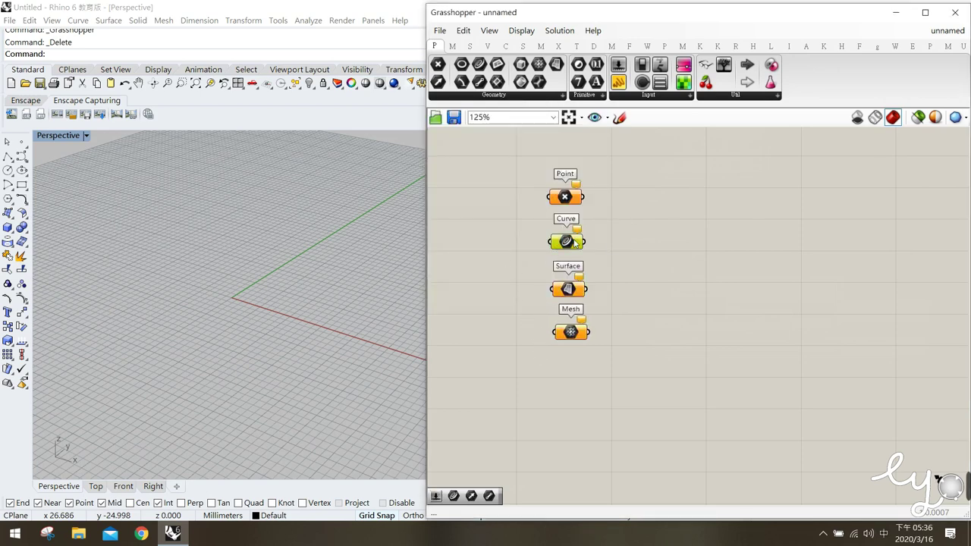
pyautogui.click(501, 95)
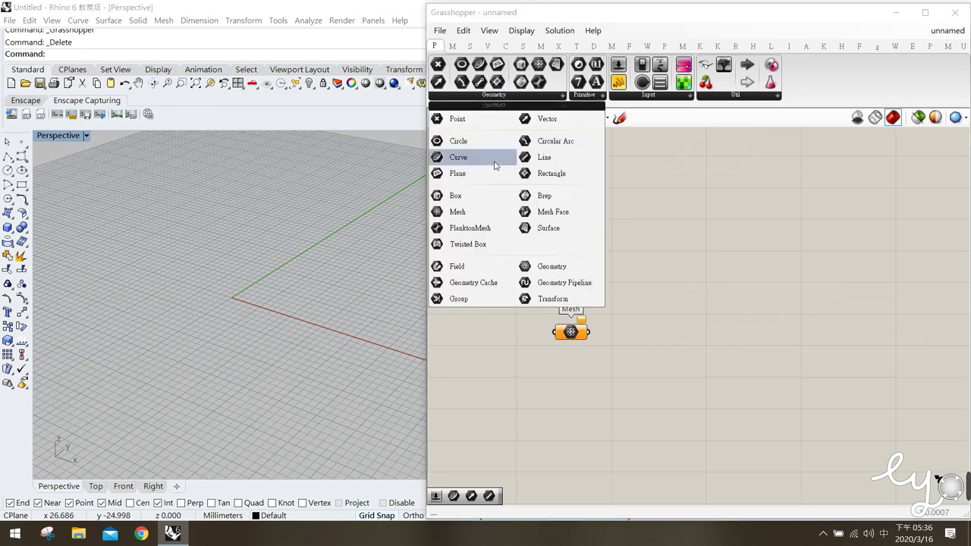
pyautogui.click(549, 160)
pyautogui.click(512, 228)
pyautogui.moveTo(514, 229); pyautogui.dragTo(522, 246)
pyautogui.click(567, 243)
pyautogui.click(524, 245)
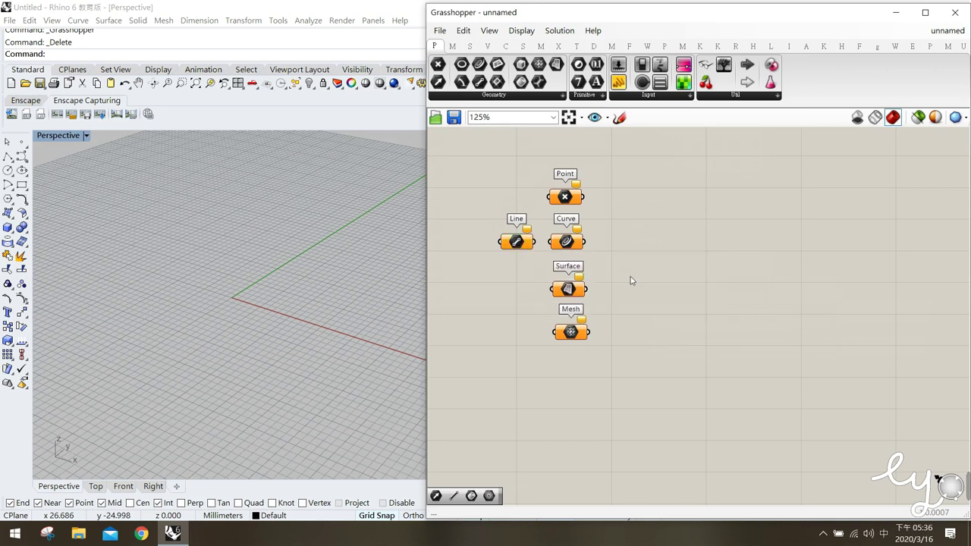
# Step: Place a Brep parameter on the canvas and align it just left of the Surface parameter
pyautogui.click(571, 292)
pyautogui.click(530, 95)
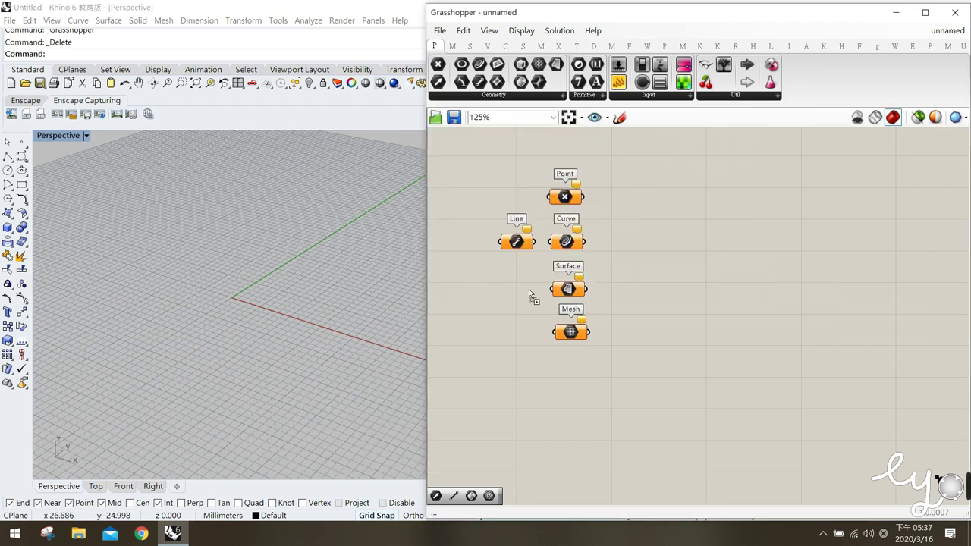
pyautogui.click(515, 298)
pyautogui.moveTo(515, 297); pyautogui.dragTo(522, 292)
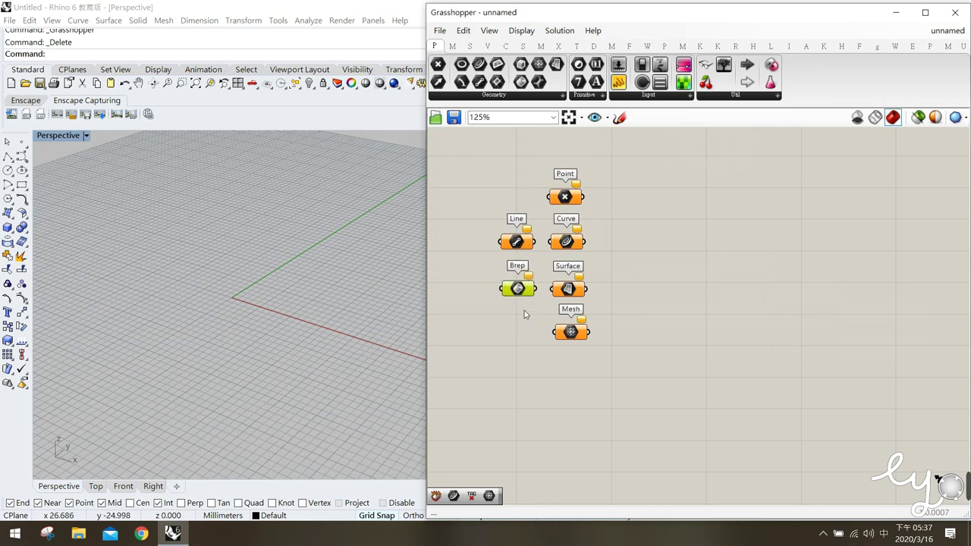
# Step: Open the Brep parameter's help, read what Brep stands for and how it relates to surfaces, and close the help
pyautogui.moveTo(521, 294)
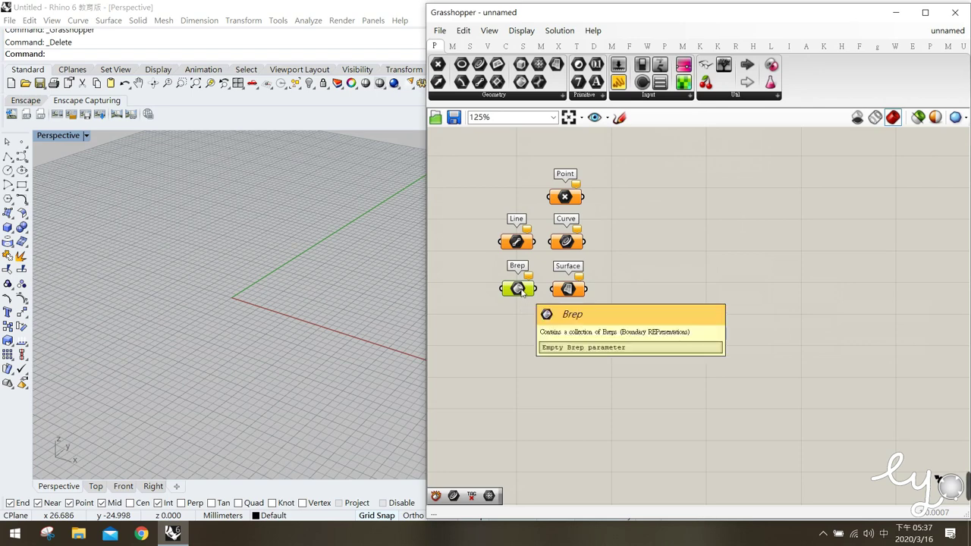
pyautogui.rightClick(520, 290)
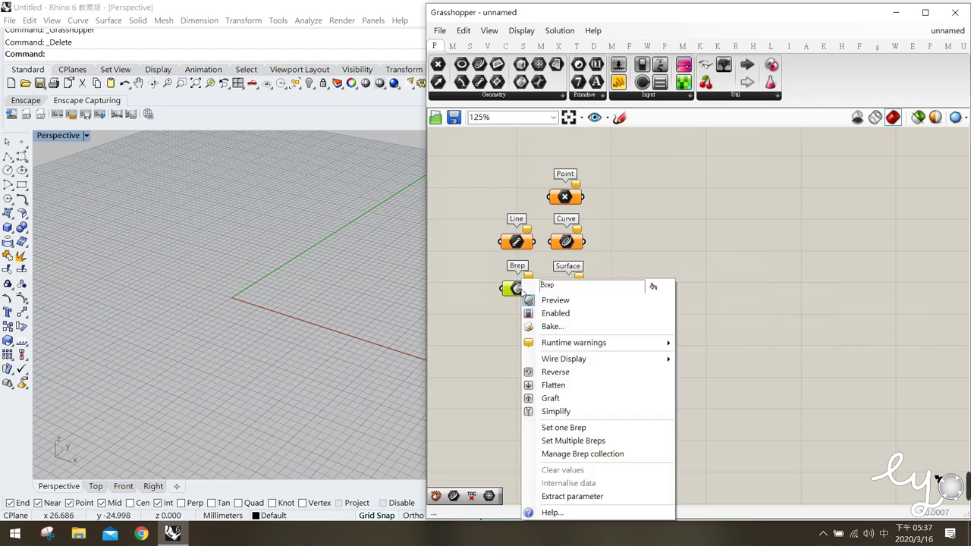
pyautogui.click(570, 513)
pyautogui.moveTo(646, 259); pyautogui.dragTo(733, 164)
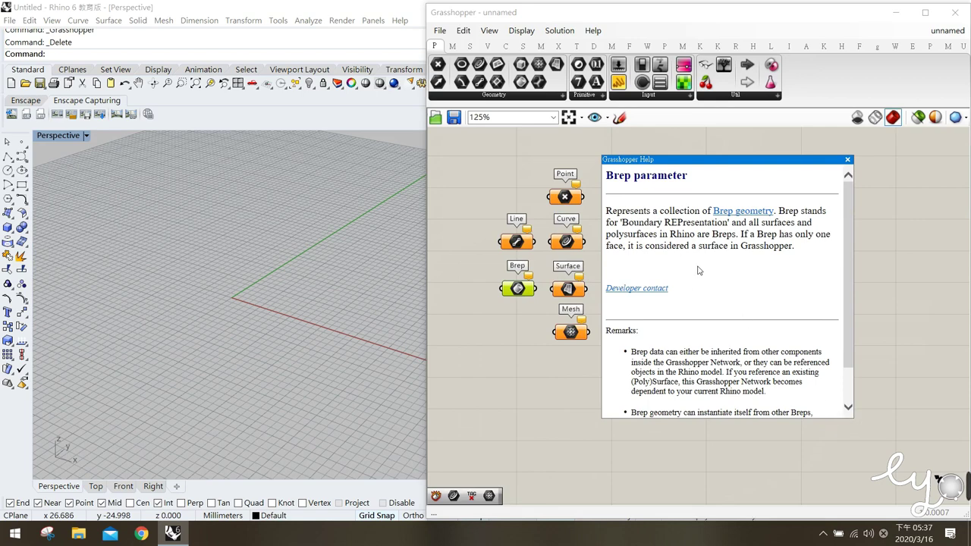
pyautogui.moveTo(622, 223); pyautogui.dragTo(730, 224)
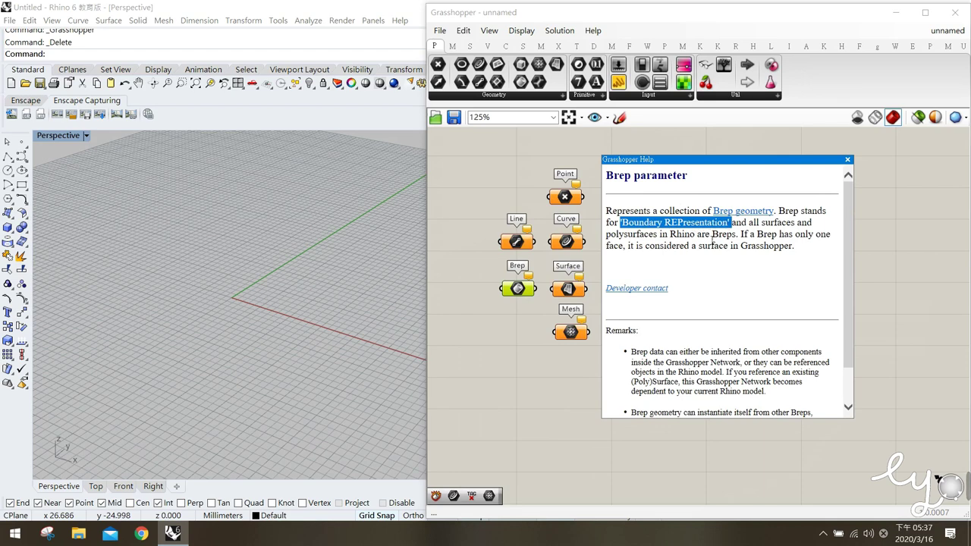
pyautogui.click(720, 271)
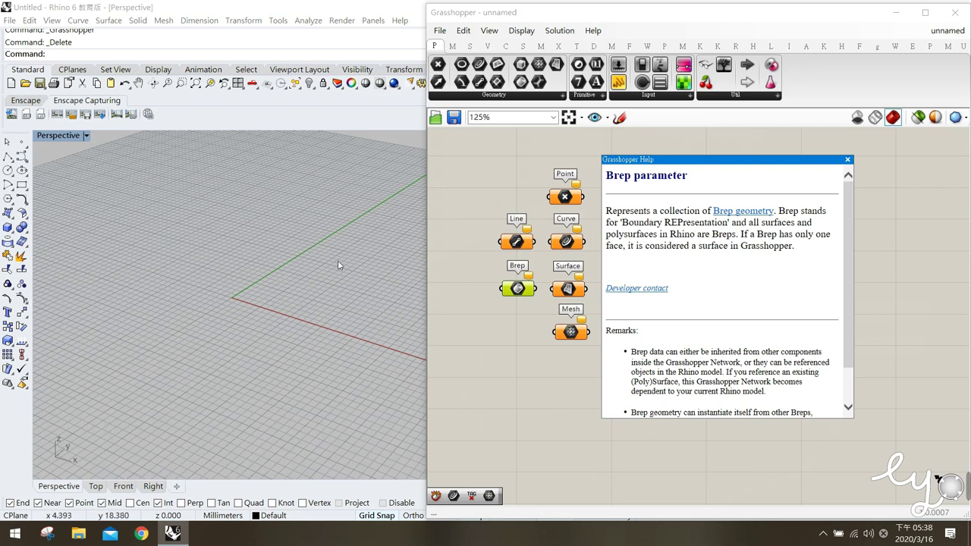
pyautogui.click(847, 160)
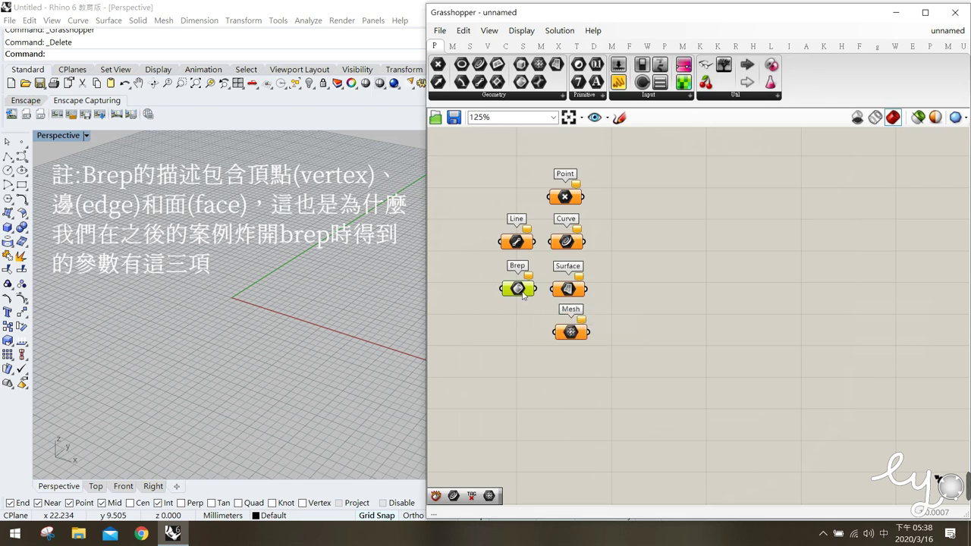
pyautogui.moveTo(522, 295)
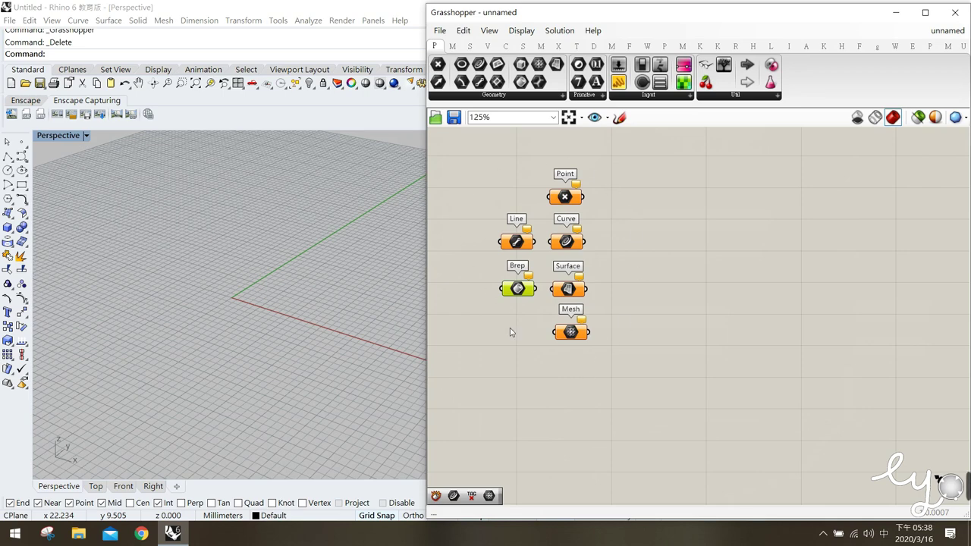
pyautogui.click(565, 199)
pyautogui.moveTo(577, 191)
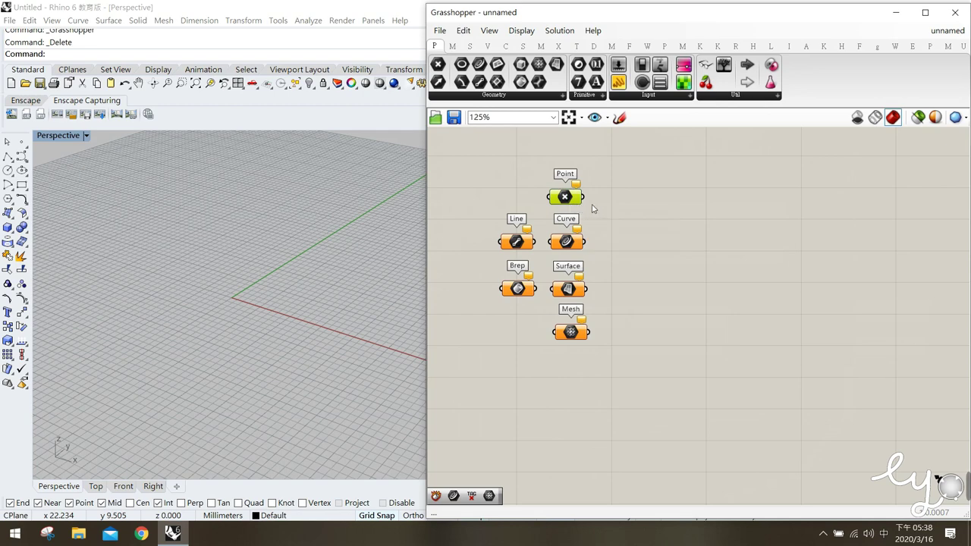
pyautogui.click(618, 212)
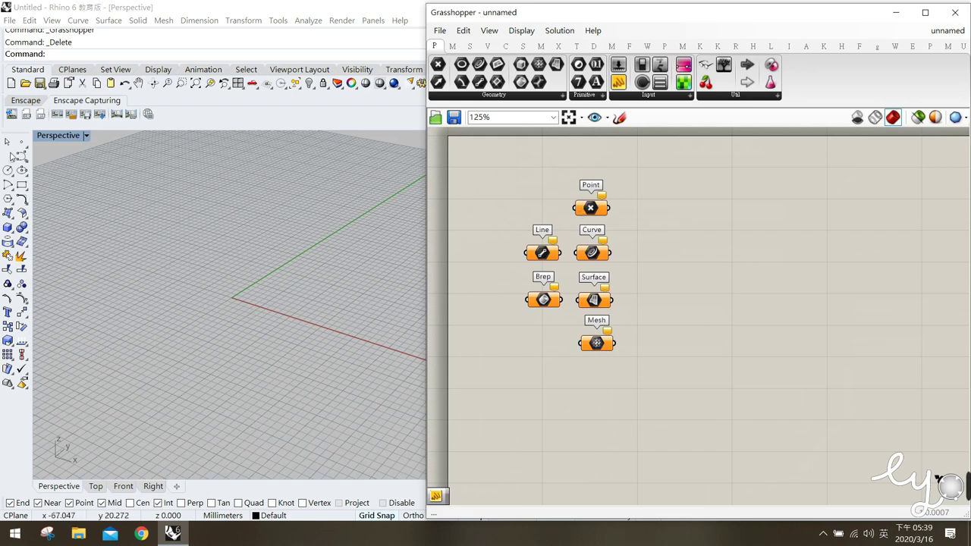
# Step: Switch to Rhino, create a point object near the origin in the perspective view, and select it
pyautogui.click(24, 144)
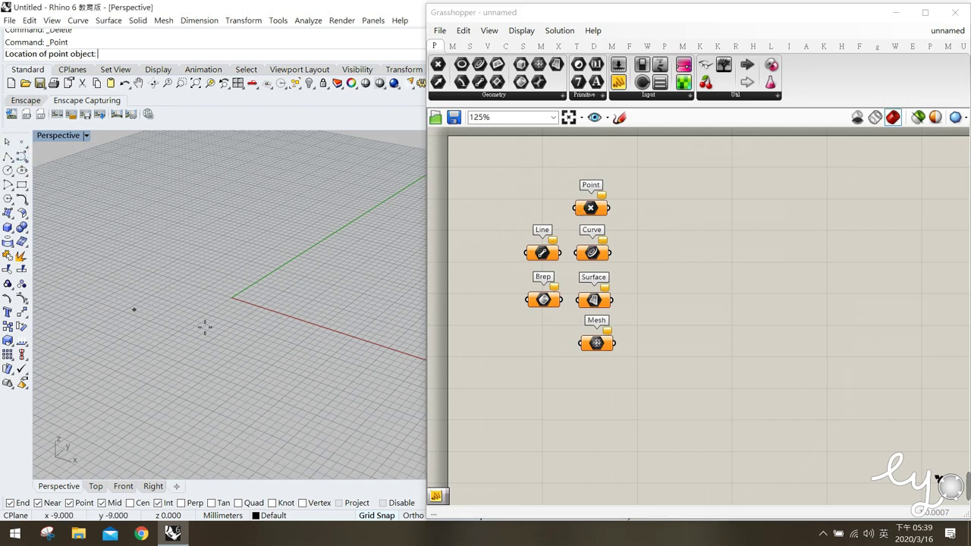
pyautogui.click(276, 281)
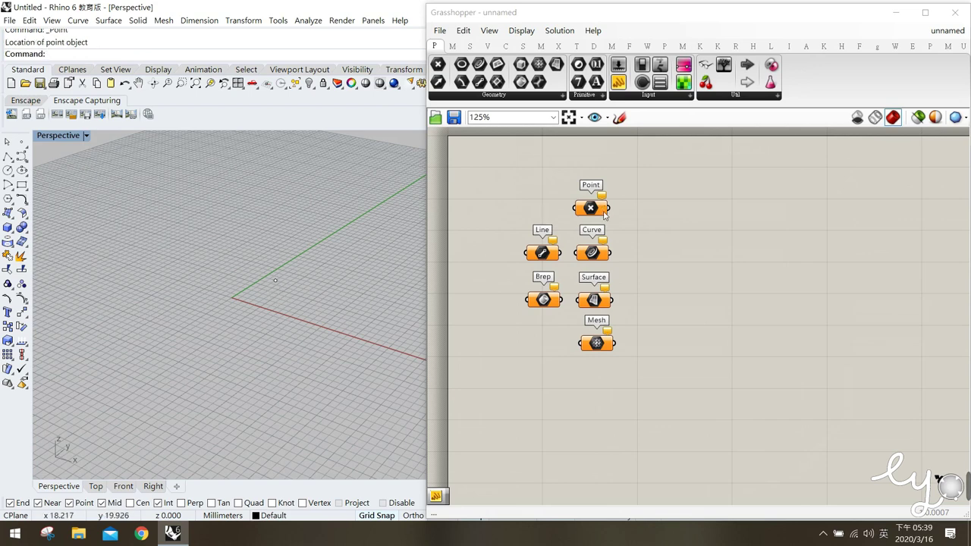
pyautogui.moveTo(305, 303); pyautogui.dragTo(251, 254)
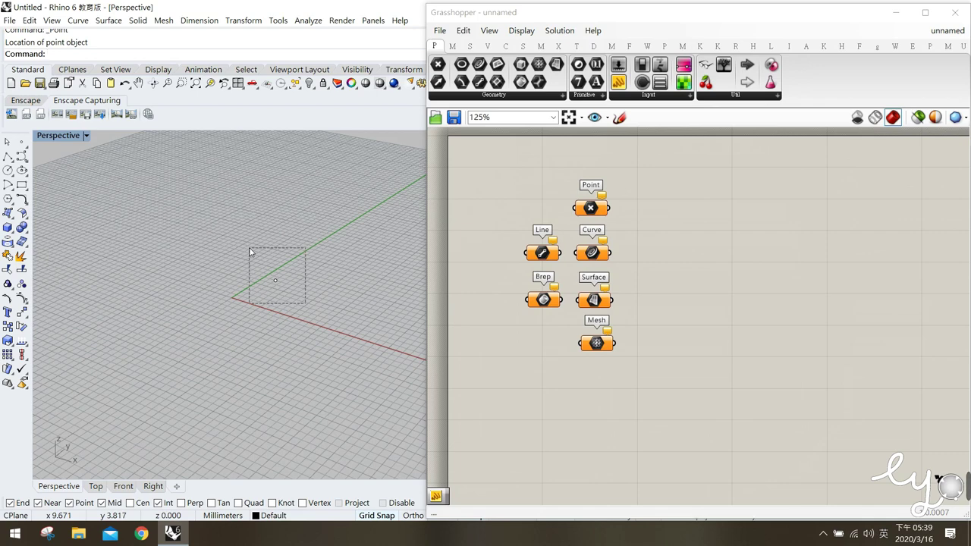
pyautogui.moveTo(250, 253); pyautogui.dragTo(251, 253)
# Step: Clear the Rhino point selection and move Grasshopper's Point parameter slightly up, farther from the Curve parameter
pyautogui.moveTo(591, 208); pyautogui.dragTo(593, 195)
pyautogui.click(359, 246)
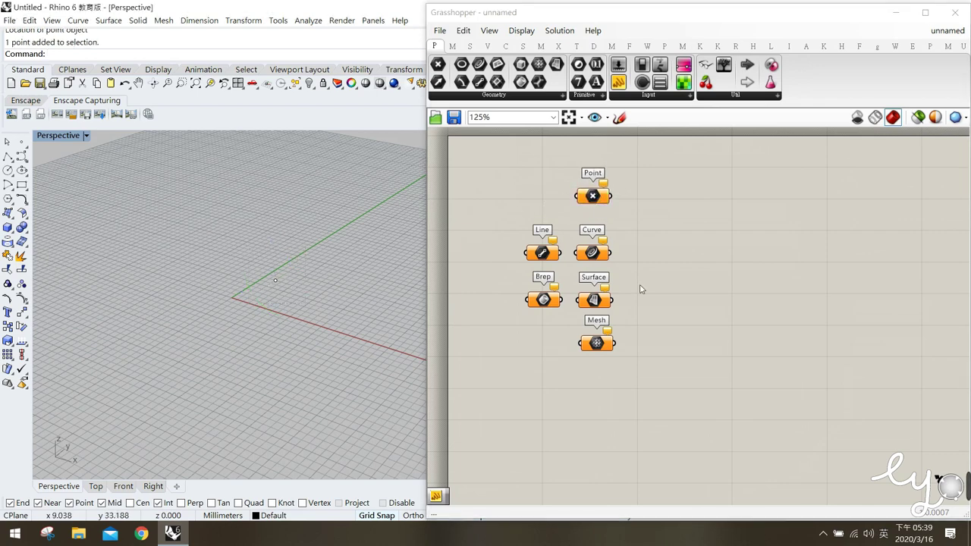
pyautogui.moveTo(596, 202); pyautogui.dragTo(593, 195)
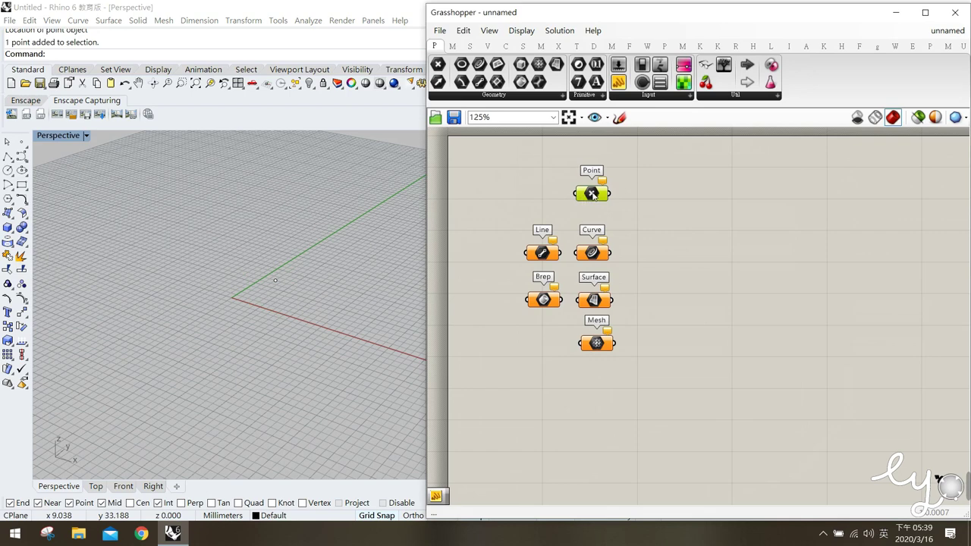
pyautogui.moveTo(594, 195); pyautogui.dragTo(596, 197)
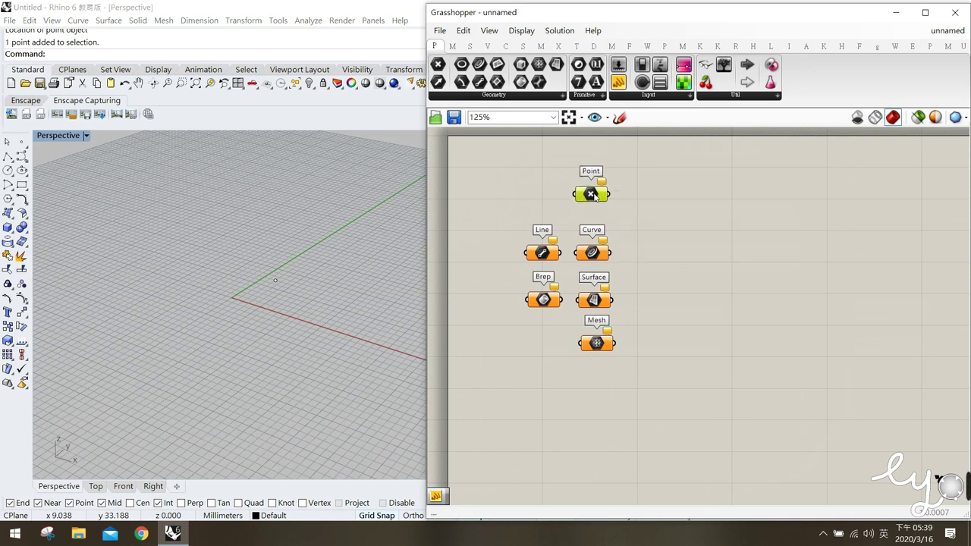
pyautogui.moveTo(595, 195); pyautogui.dragTo(595, 198)
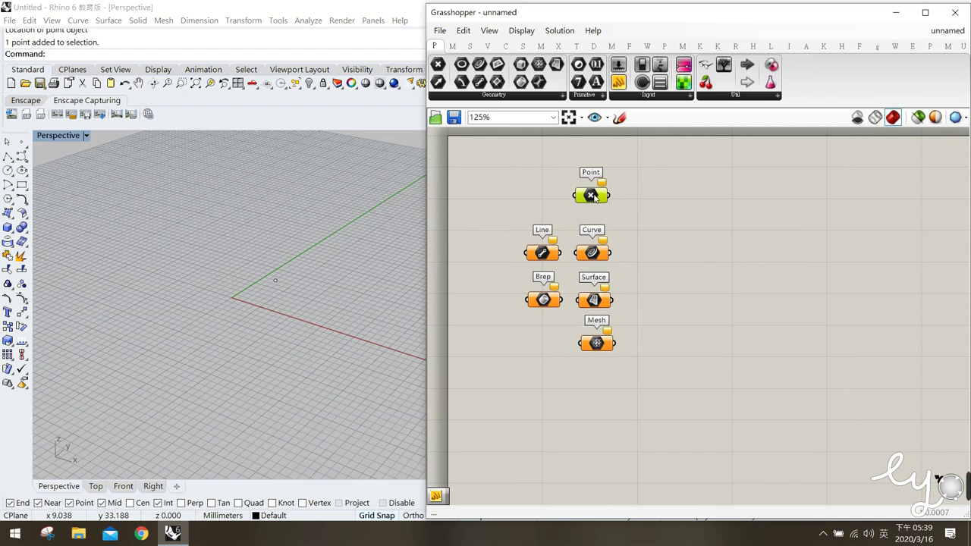
# Step: Reference the Rhino point near the origin as the single point of the Point parameter, then deselect the parameter
pyautogui.rightClick(596, 196)
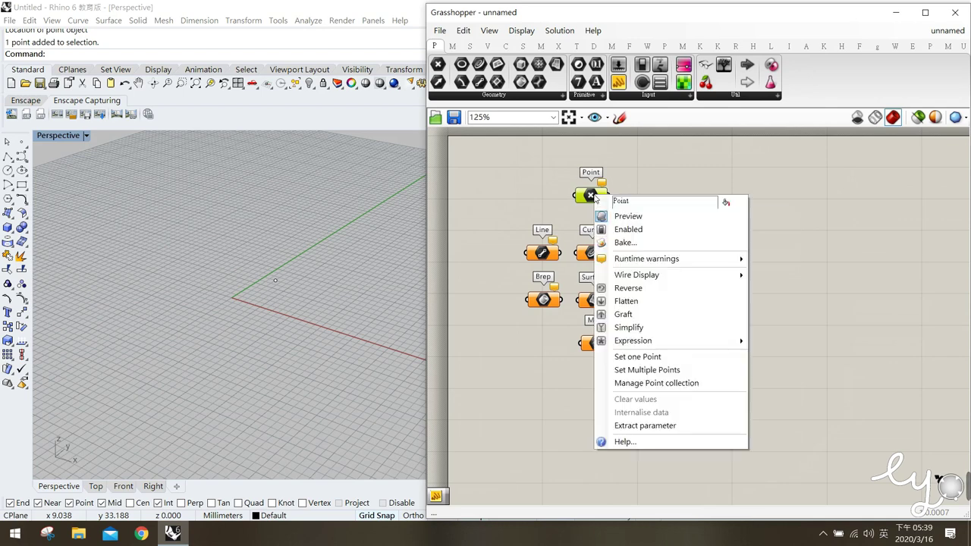
pyautogui.click(661, 360)
pyautogui.moveTo(297, 301); pyautogui.dragTo(239, 247)
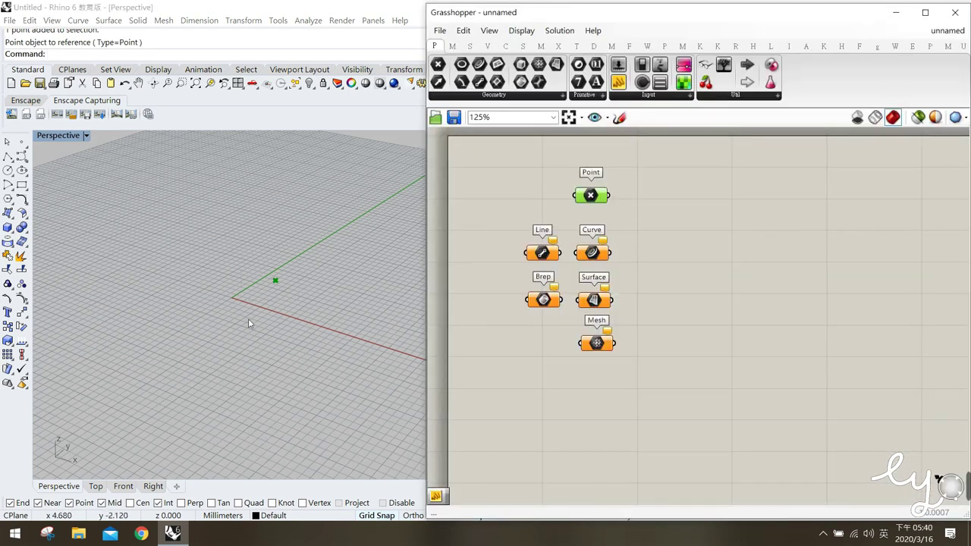
pyautogui.click(276, 288)
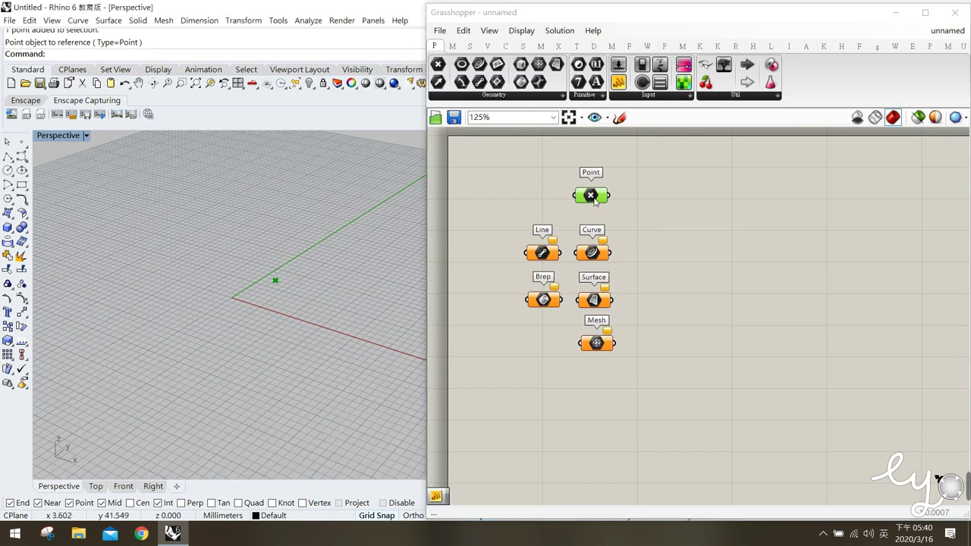
pyautogui.moveTo(595, 198)
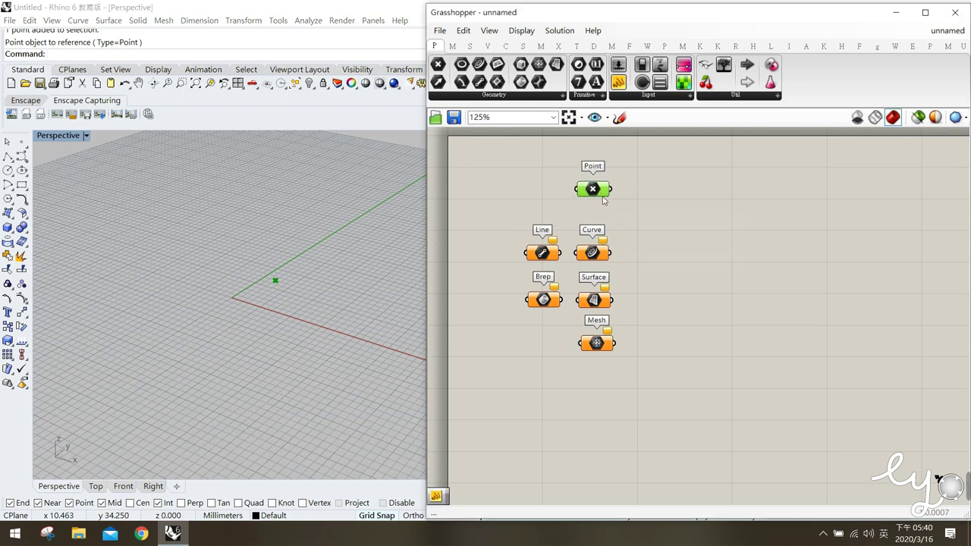
pyautogui.click(600, 218)
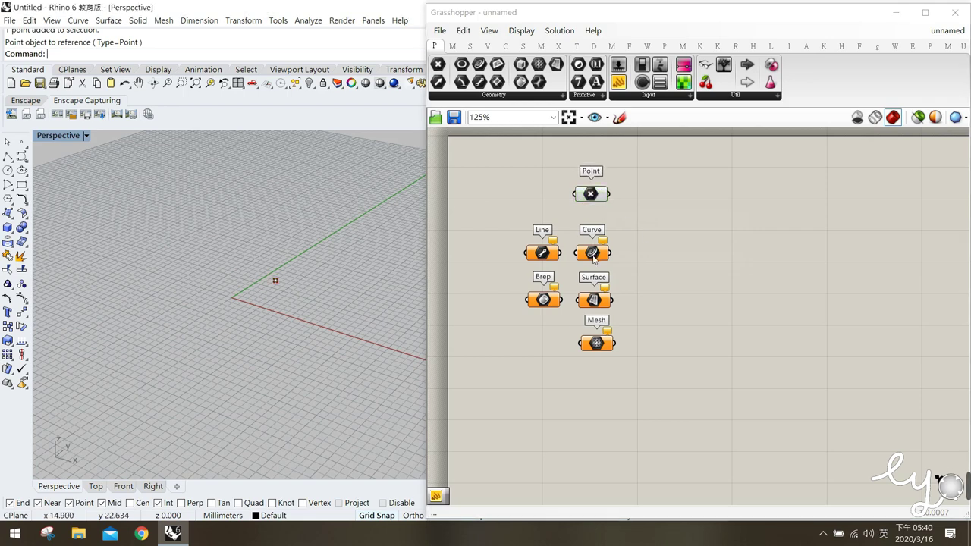
# Step: Draw a wavy interpolated curve through six points in Rhino's perspective view, in front of the origin, and select it
pyautogui.click(592, 254)
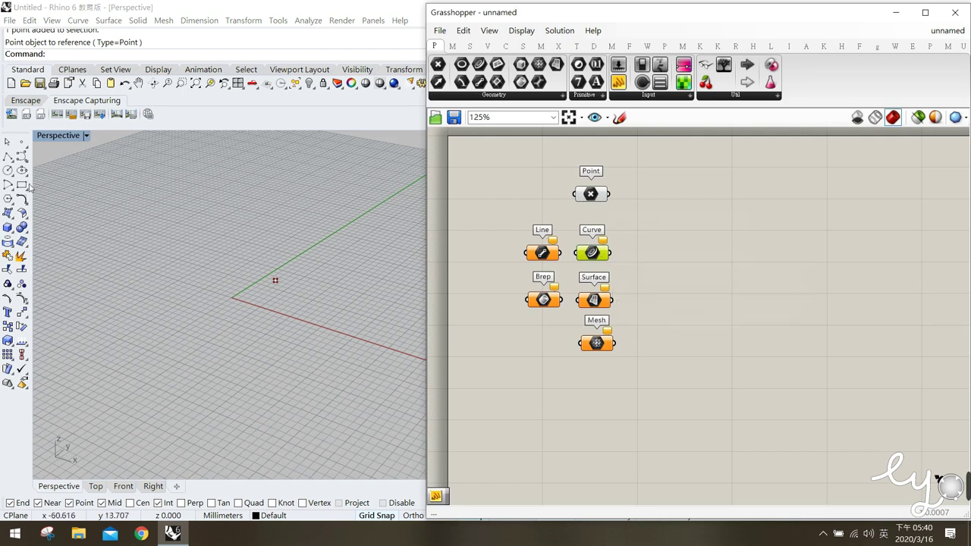
pyautogui.click(25, 160)
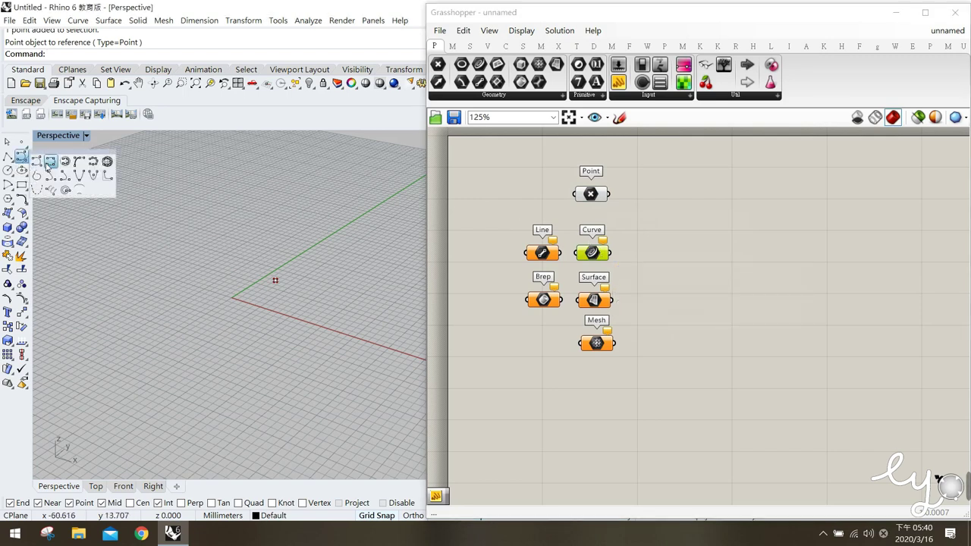
pyautogui.click(49, 162)
pyautogui.click(128, 318)
pyautogui.click(157, 311)
pyautogui.click(174, 347)
pyautogui.click(216, 353)
pyautogui.click(246, 337)
pyautogui.click(275, 363)
pyautogui.press('Return')
pyautogui.click(265, 349)
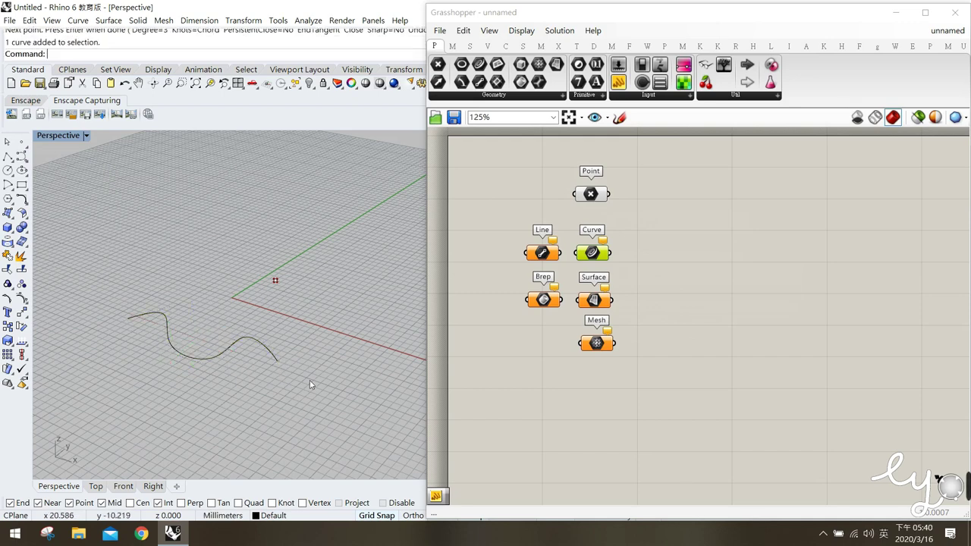
# Step: Reference the wavy Rhino curve as the single curve of the Curve parameter and check the link by selecting each in turn
pyautogui.click(596, 257)
pyautogui.rightClick(595, 257)
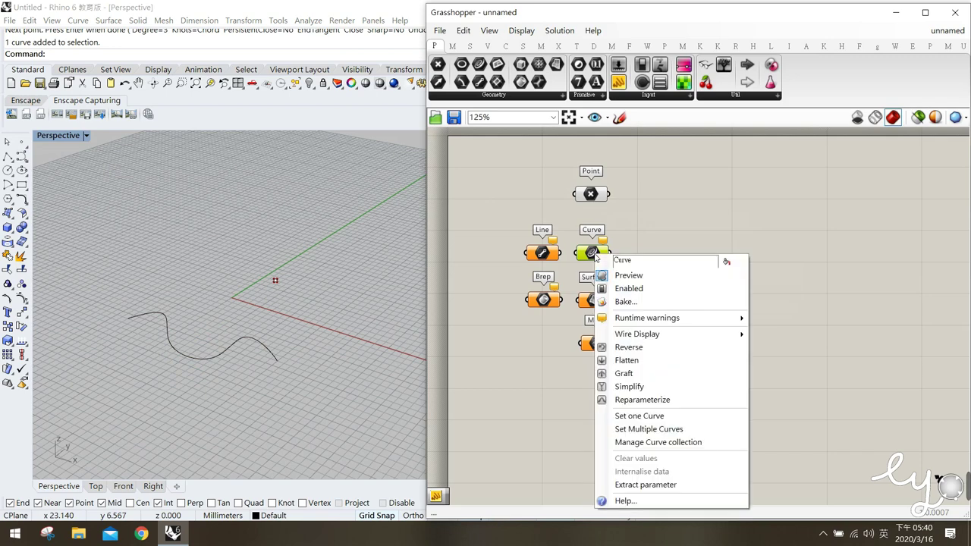
pyautogui.click(654, 418)
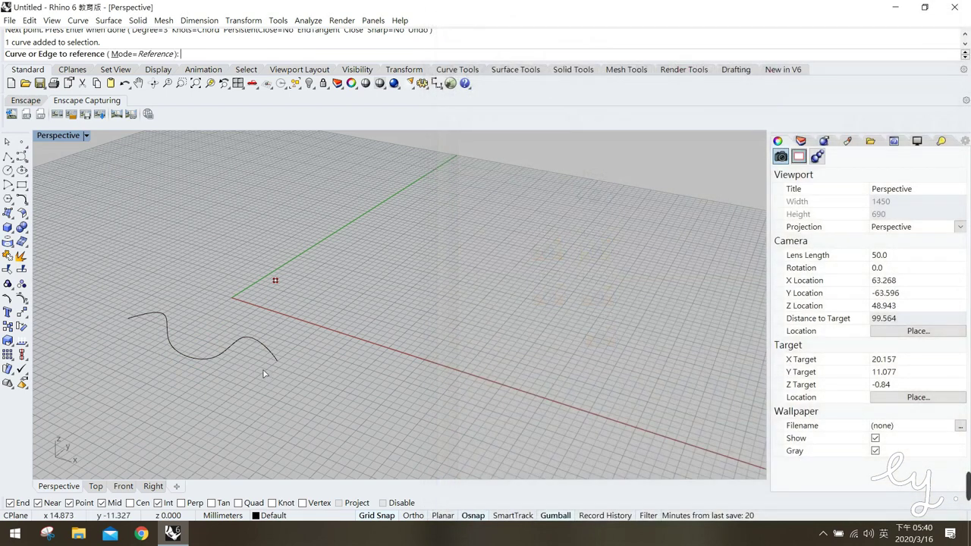
pyautogui.click(241, 344)
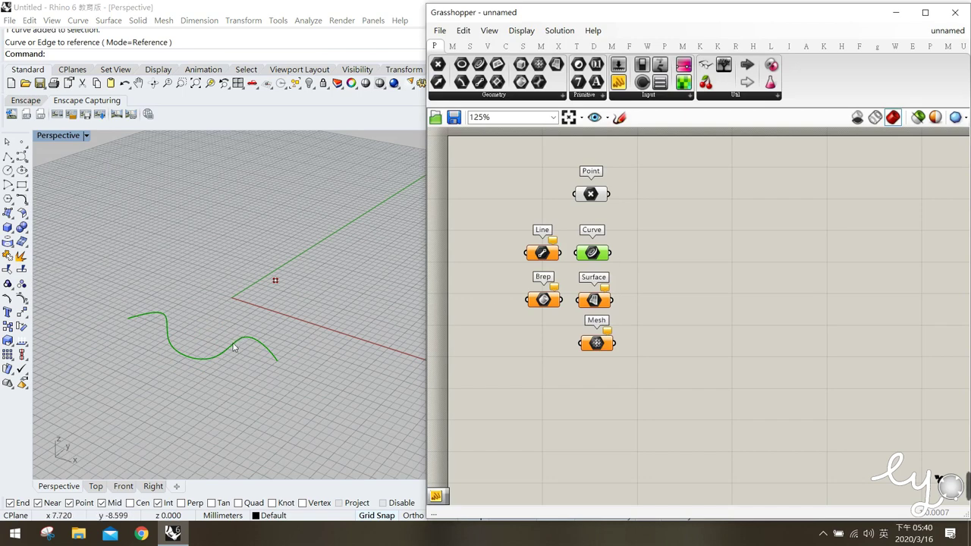
pyautogui.click(667, 250)
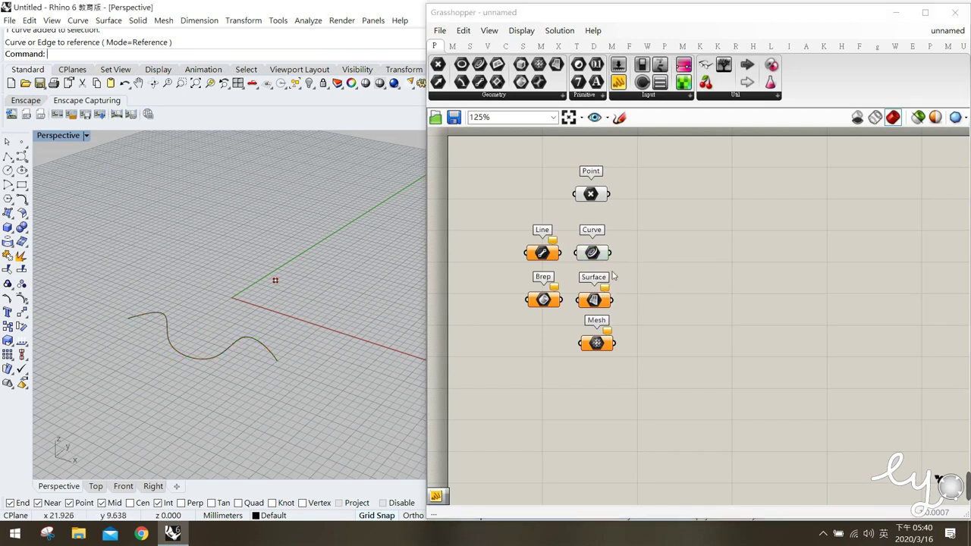
pyautogui.click(200, 358)
pyautogui.click(120, 233)
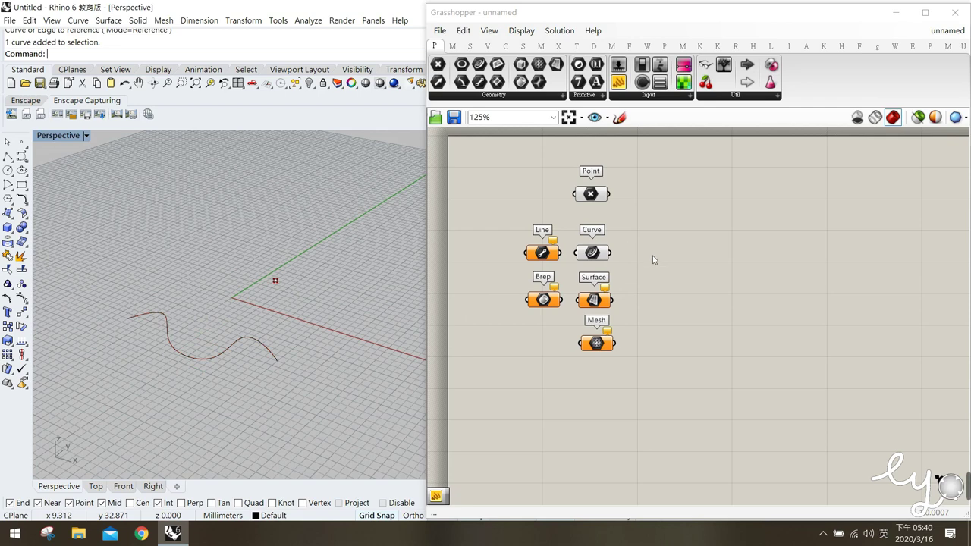
pyautogui.click(593, 254)
pyautogui.click(650, 293)
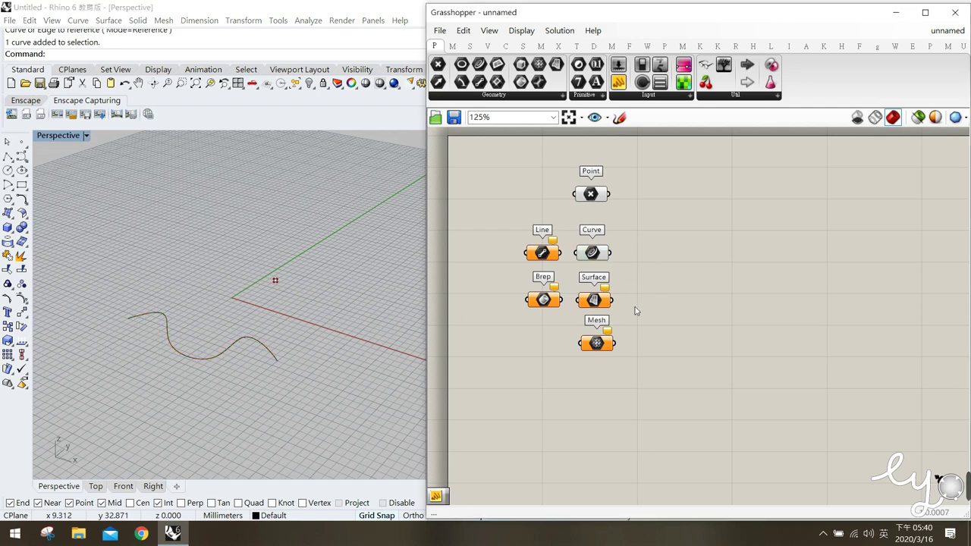
# Step: Set one line in the Line parameter, starting on the x-axis at 15,0 and running roughly along the y direction
pyautogui.click(541, 257)
pyautogui.rightClick(549, 257)
pyautogui.click(613, 405)
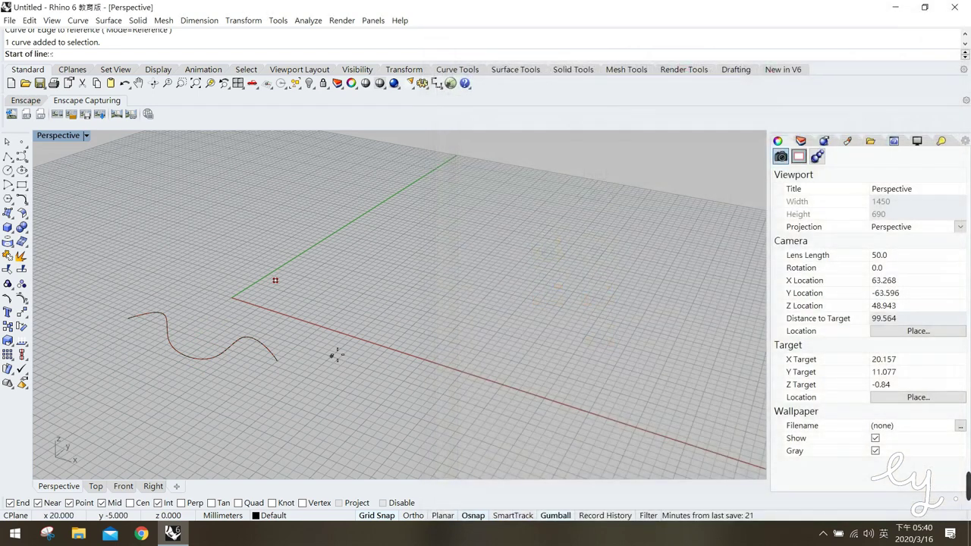
pyautogui.click(322, 326)
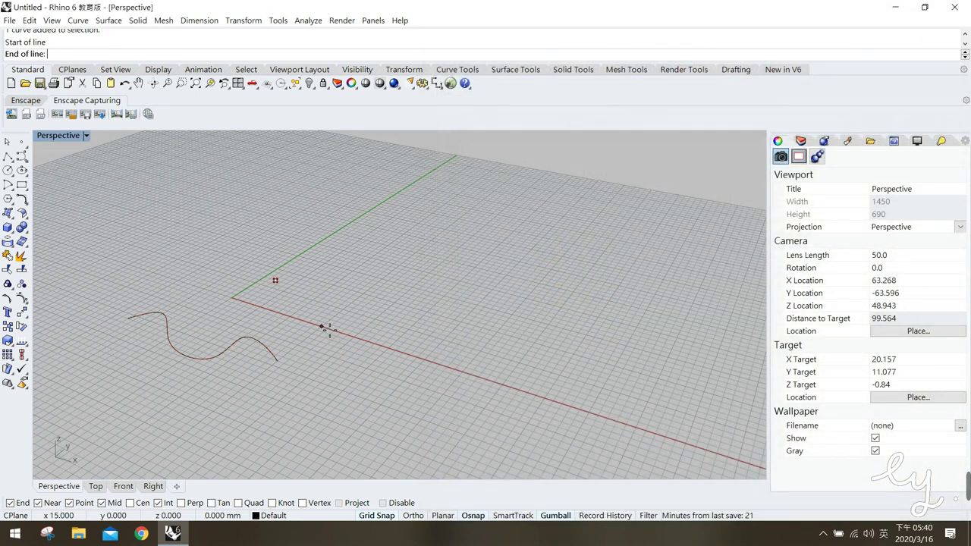
pyautogui.click(382, 280)
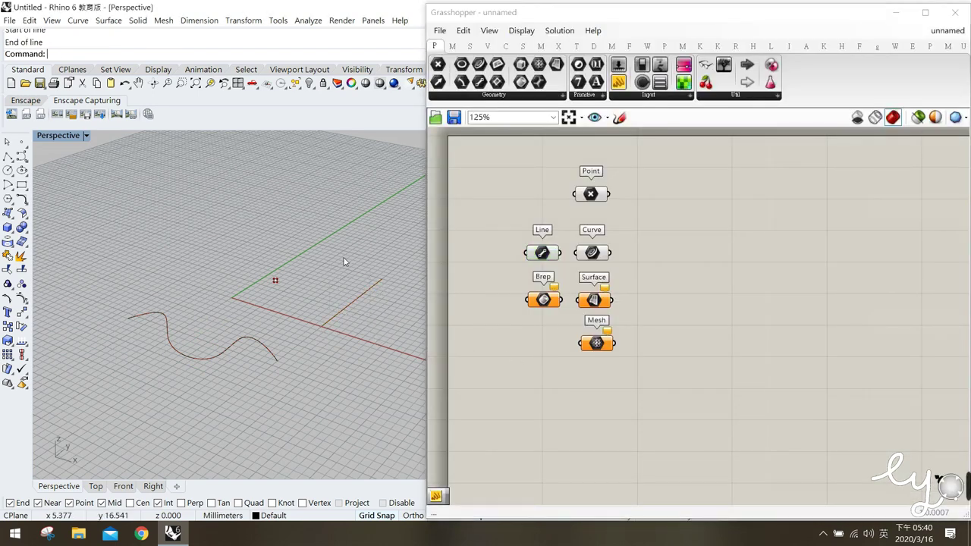
pyautogui.click(547, 254)
pyautogui.click(561, 353)
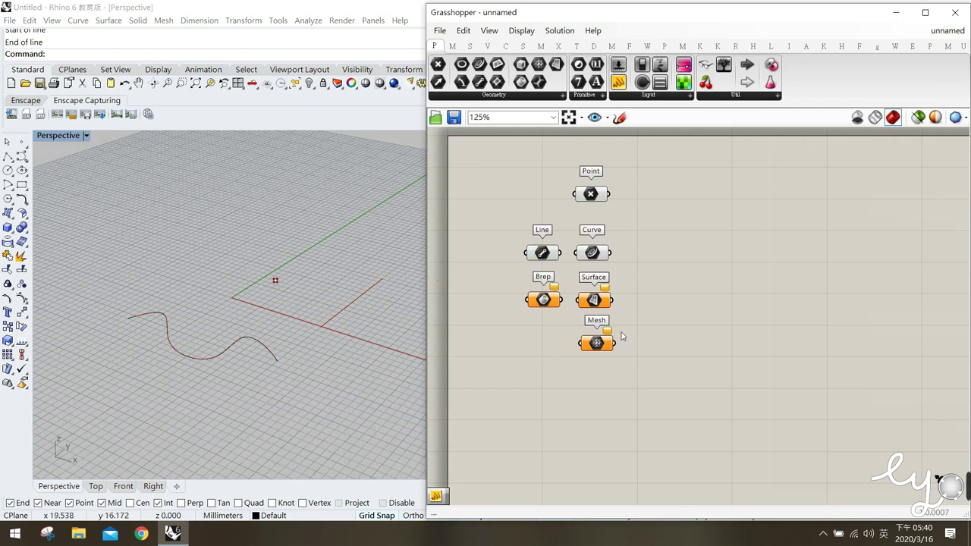
# Step: Create a four-sided surface from four corner points in Rhino, beside the y-axis and behind the wavy curve, and select it
pyautogui.click(599, 303)
pyautogui.click(678, 336)
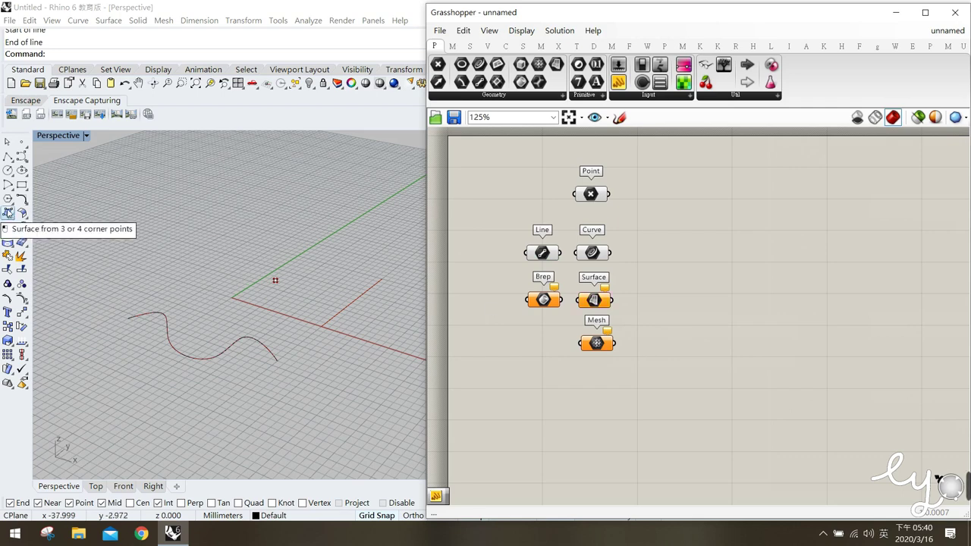
pyautogui.click(8, 214)
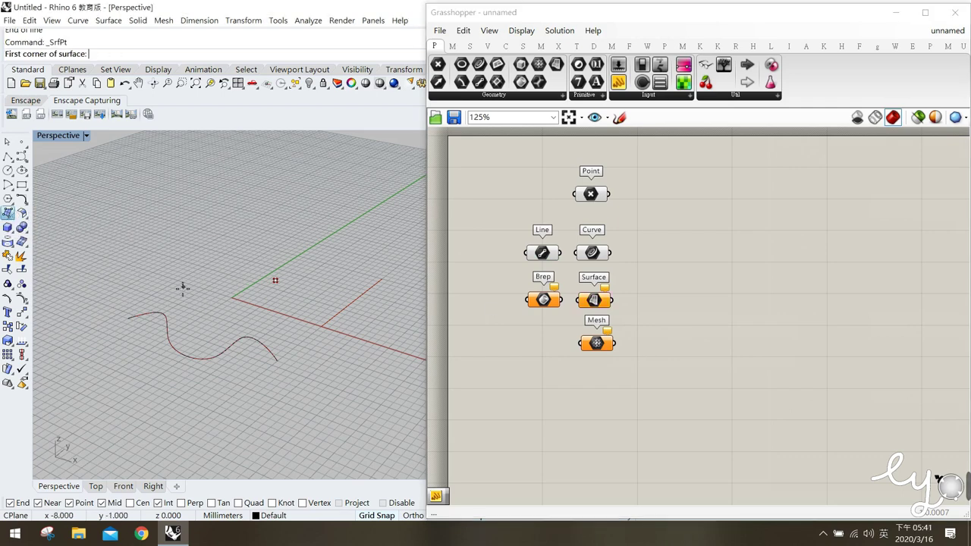
pyautogui.click(153, 273)
pyautogui.click(204, 284)
pyautogui.click(283, 238)
pyautogui.click(190, 218)
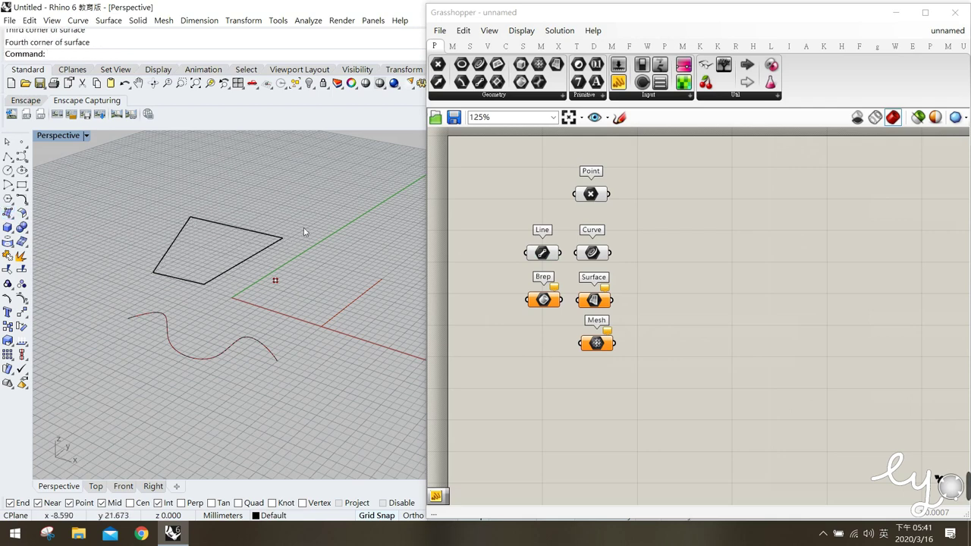
pyautogui.click(241, 236)
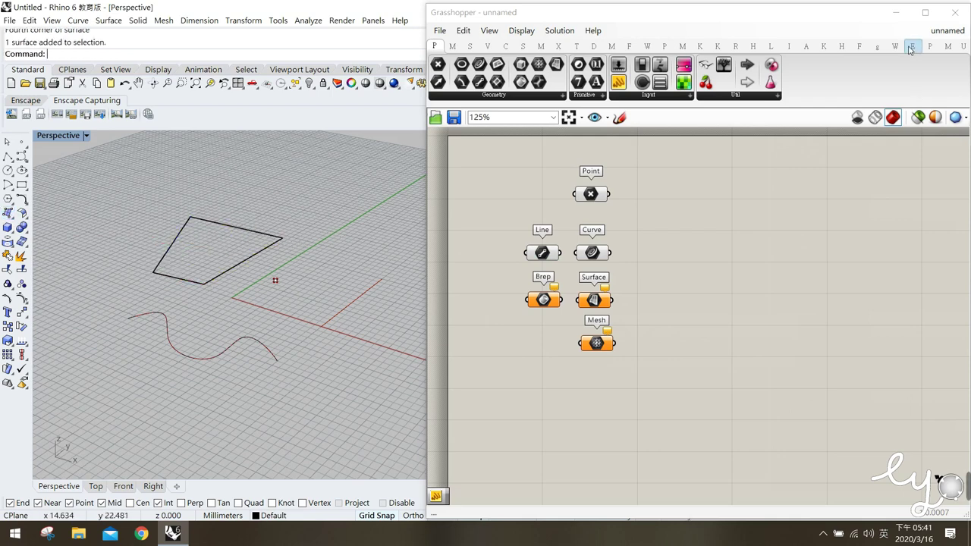
# Step: Change Rhino's perspective viewport to the Shaded display mode and bring the Grasshopper window back
pyautogui.click(896, 16)
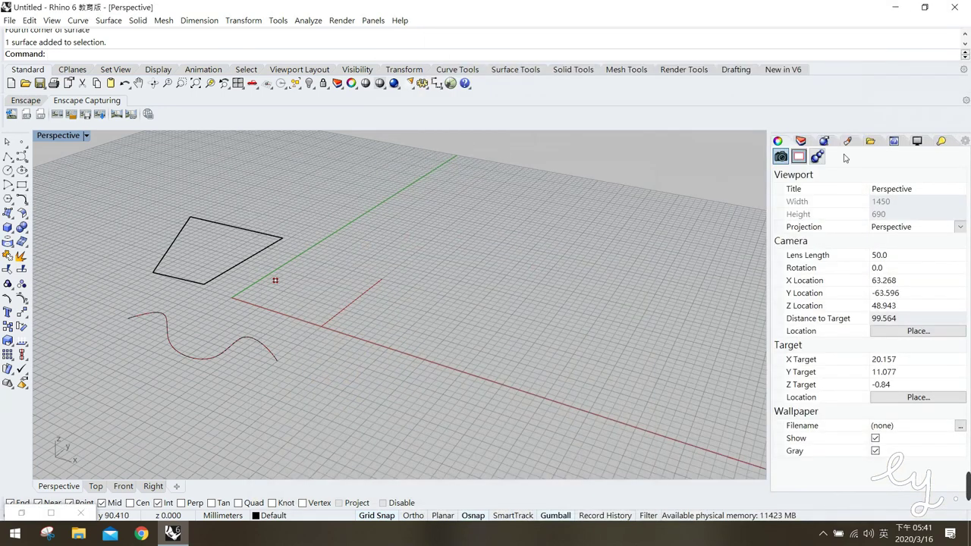
pyautogui.click(917, 142)
pyautogui.click(910, 166)
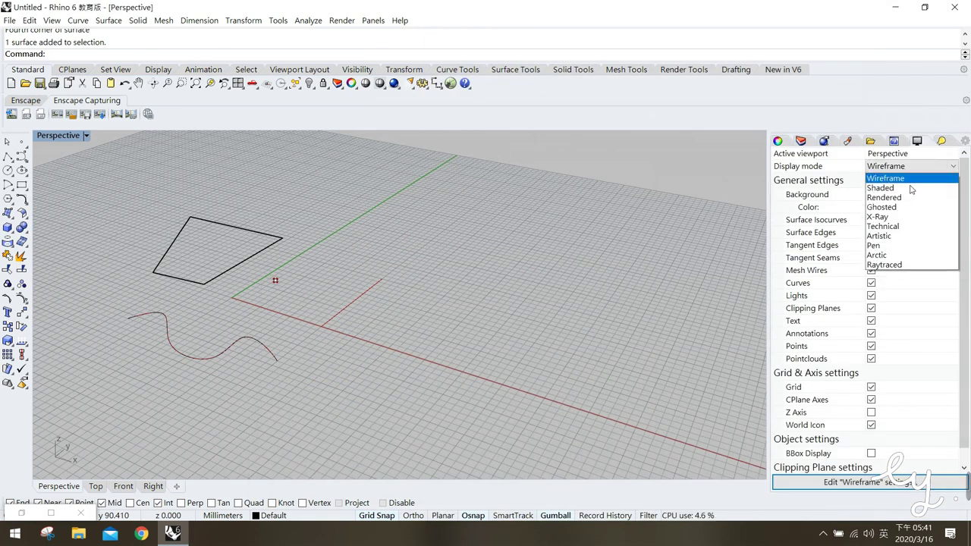
pyautogui.click(899, 187)
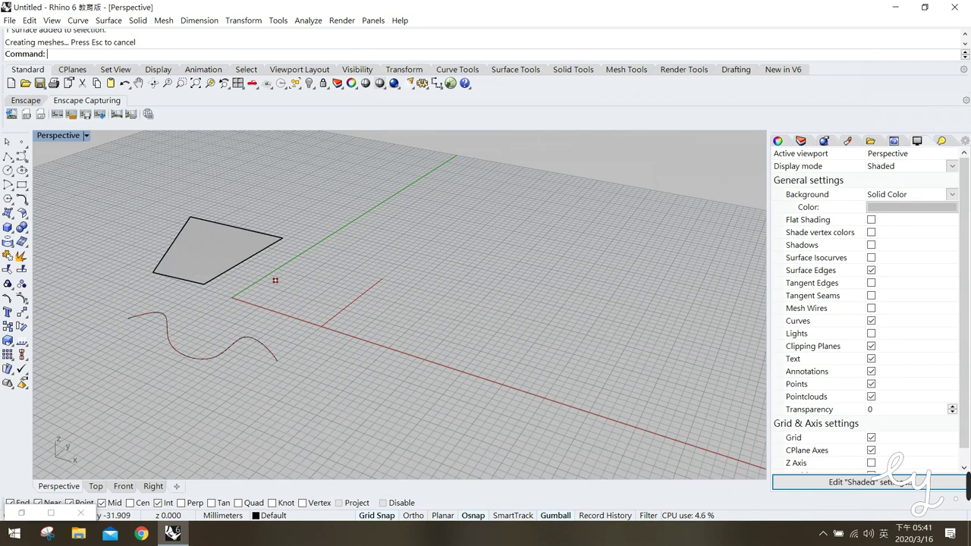
pyautogui.click(21, 512)
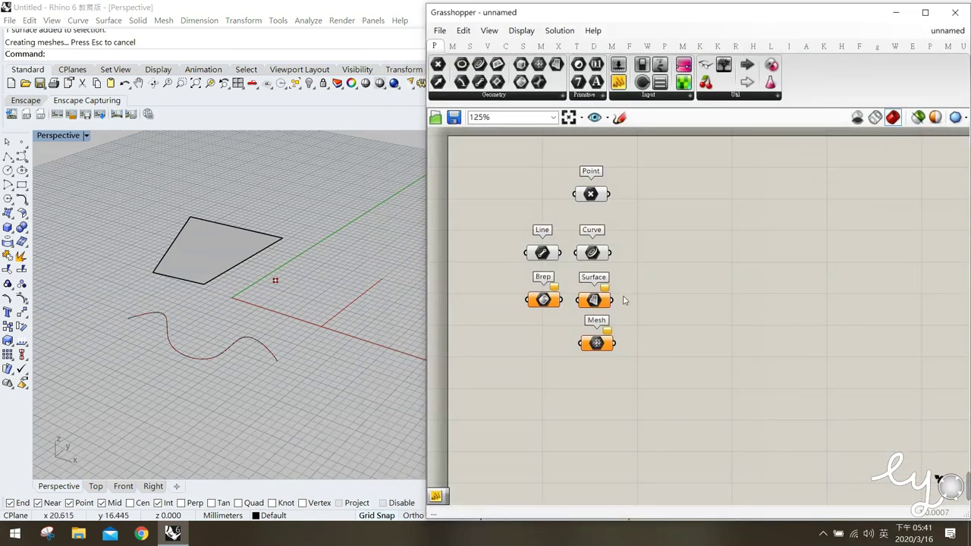
# Step: Reference the four-sided Rhino surface as the single surface of the Surface parameter, then deselect the parameter
pyautogui.click(593, 300)
pyautogui.rightClick(594, 301)
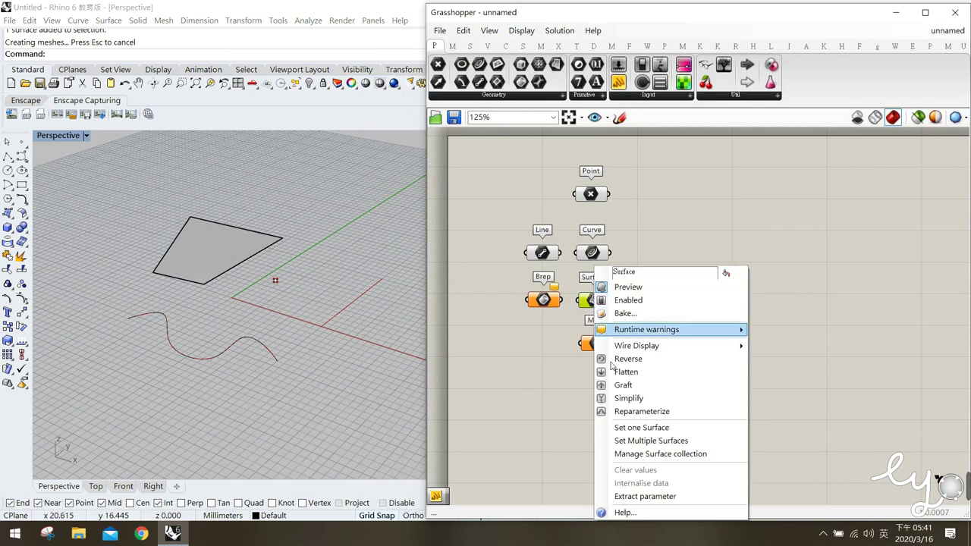
pyautogui.click(684, 428)
pyautogui.click(220, 249)
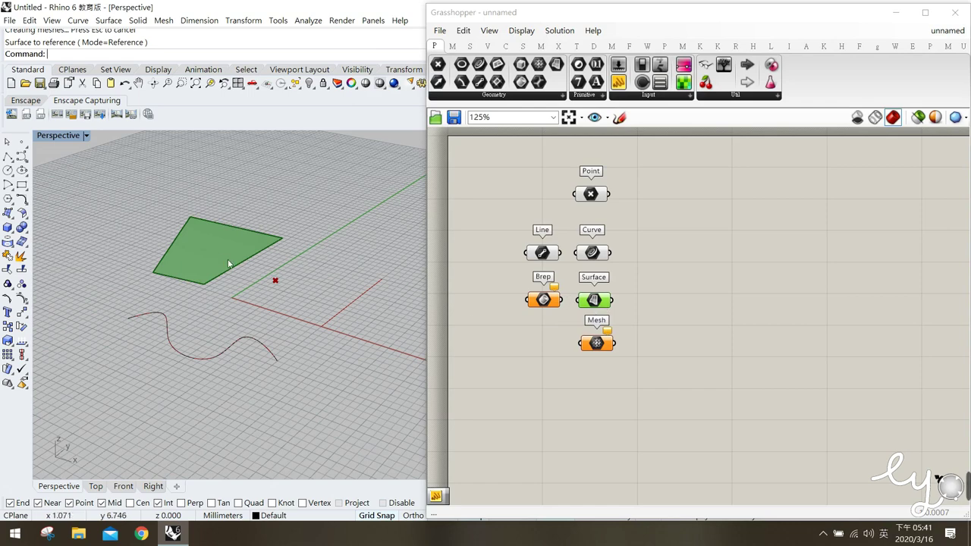
pyautogui.click(584, 394)
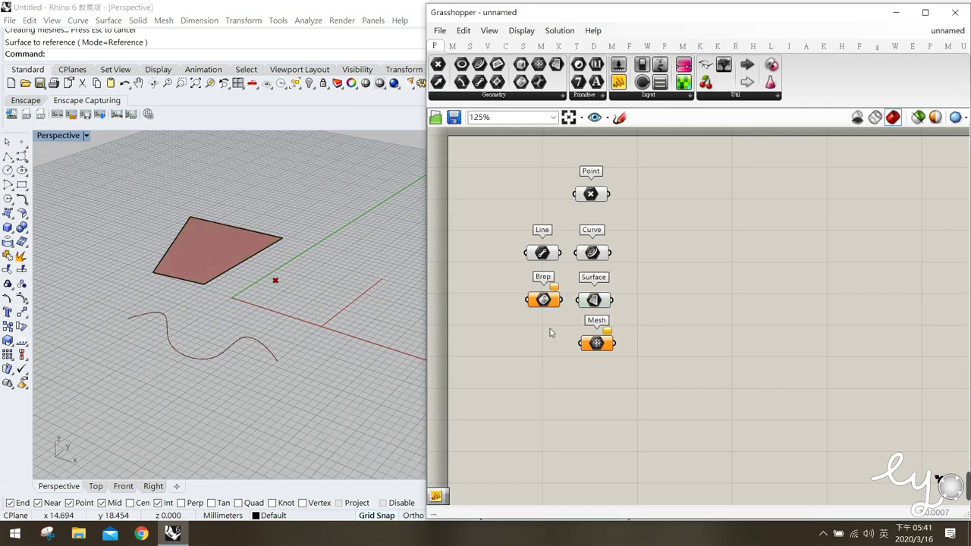
# Step: Create a roughly cubic box in Rhino beside the four-sided surface, on the side away from the y-axis
pyautogui.click(8, 227)
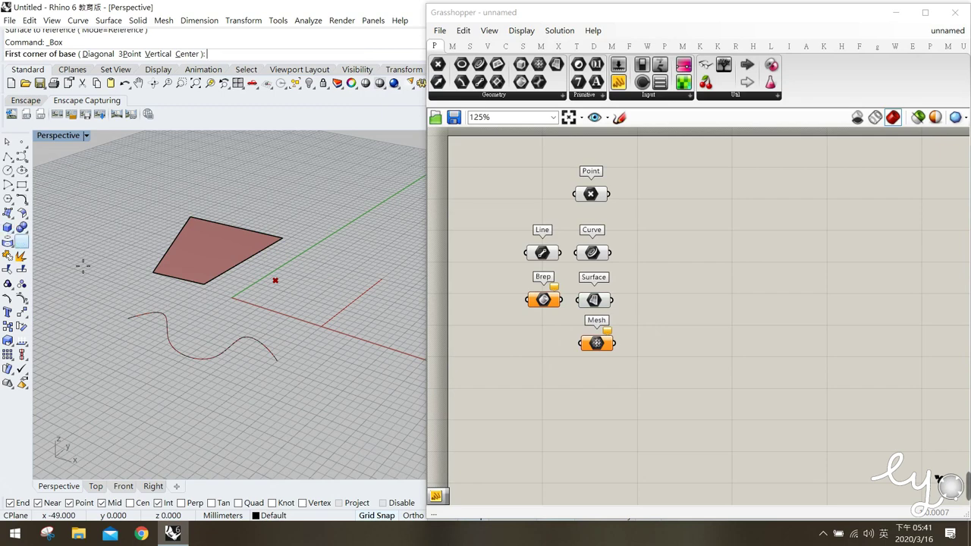
pyautogui.click(42, 237)
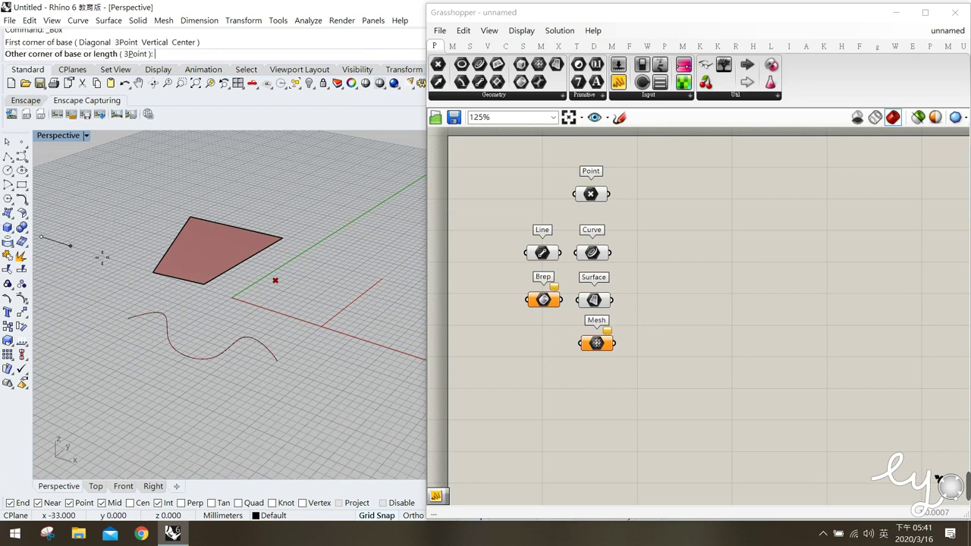
pyautogui.click(151, 229)
pyautogui.click(150, 163)
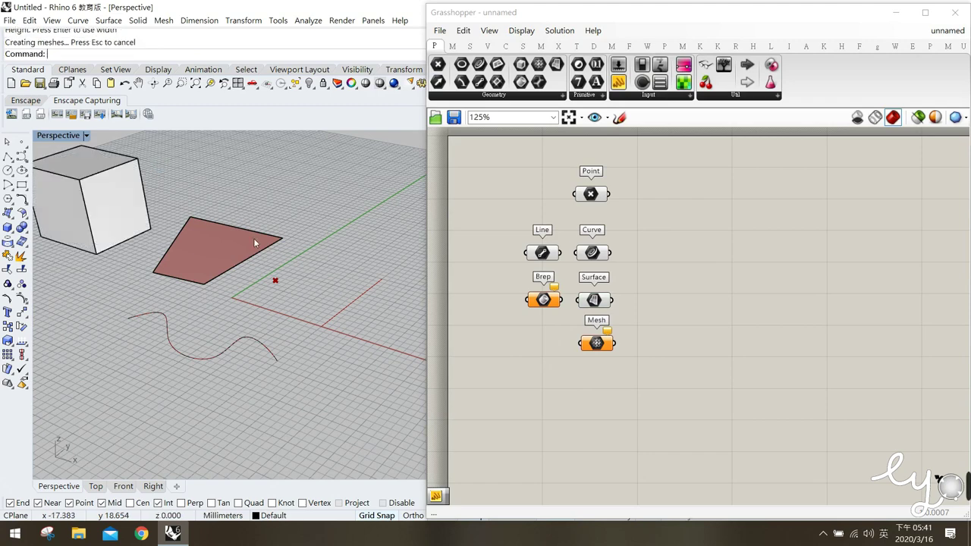
# Step: Reference the Rhino box as the single Brep of the Brep parameter
pyautogui.moveTo(322, 389); pyautogui.dragTo(341, 395, button='right')
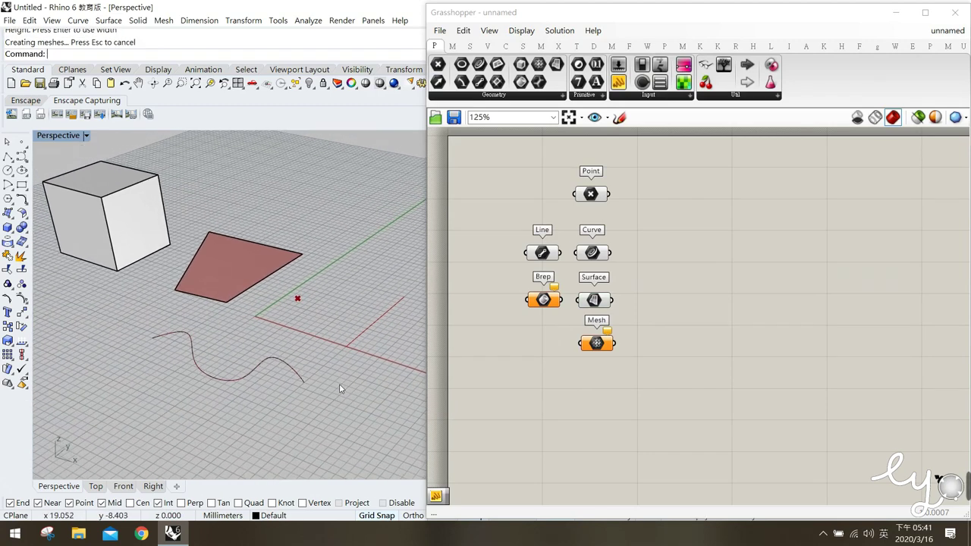
pyautogui.rightClick(543, 300)
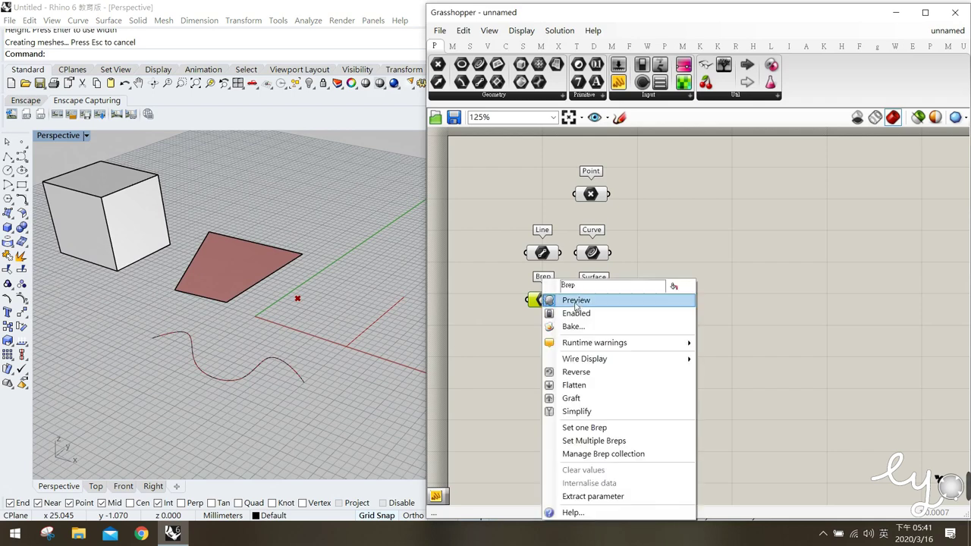
pyautogui.click(611, 428)
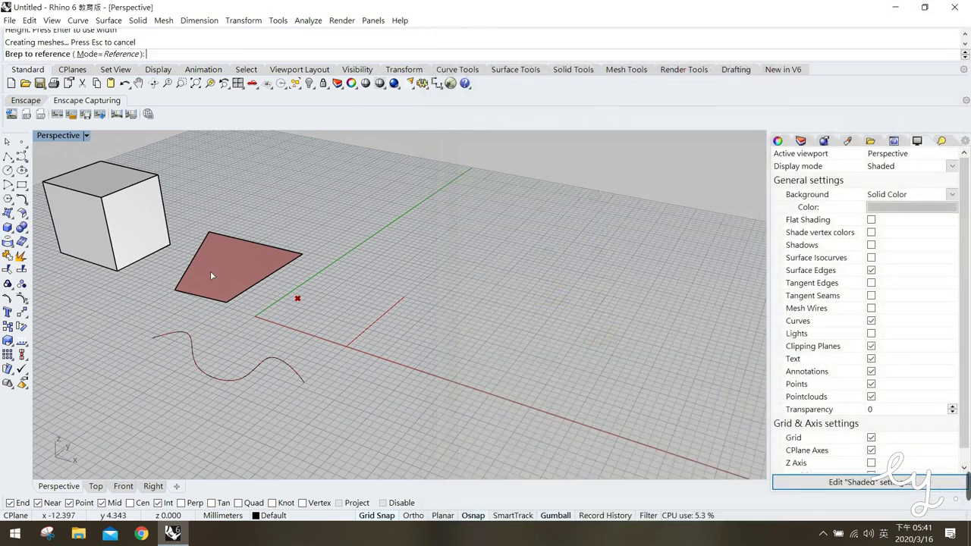
pyautogui.click(137, 189)
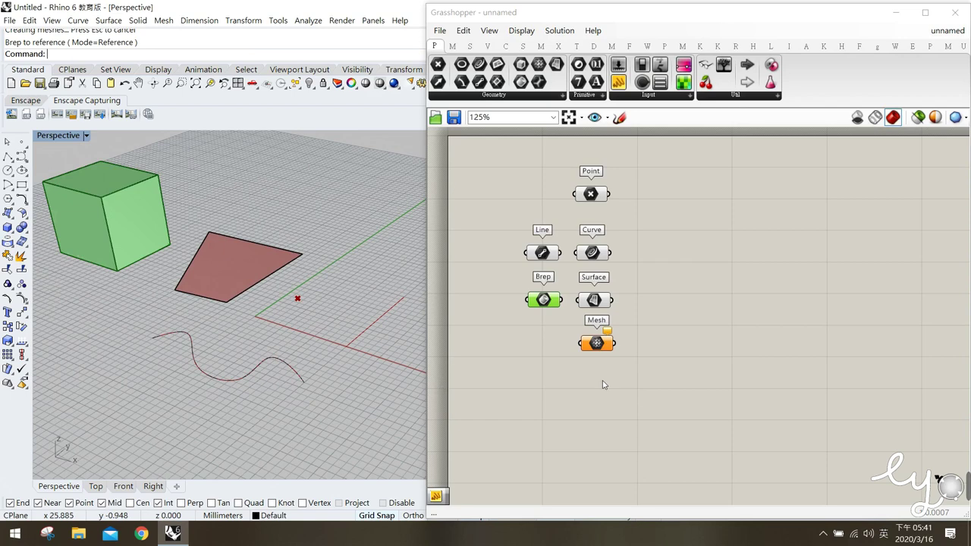
# Step: Create a polygon mesh from the four-sided surface in Rhino
pyautogui.click(598, 345)
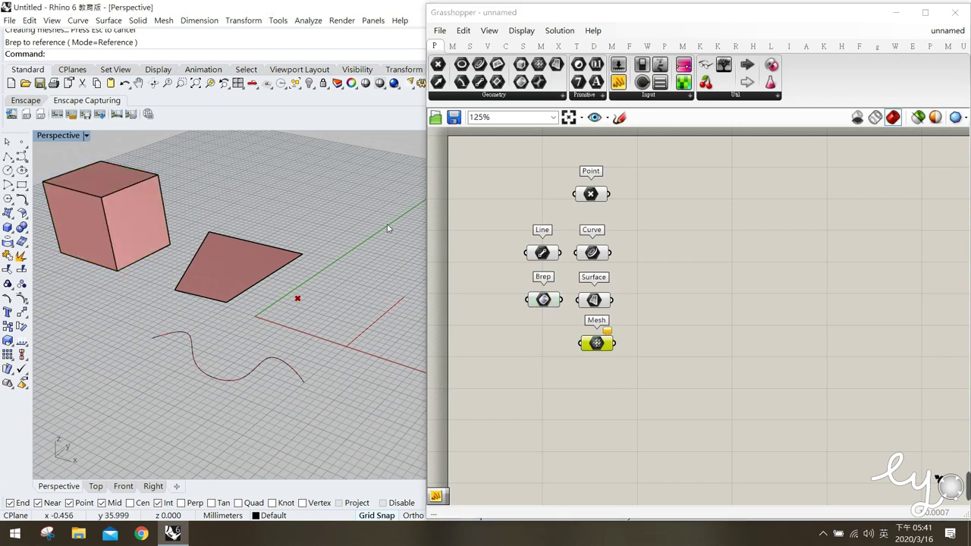
pyautogui.click(245, 245)
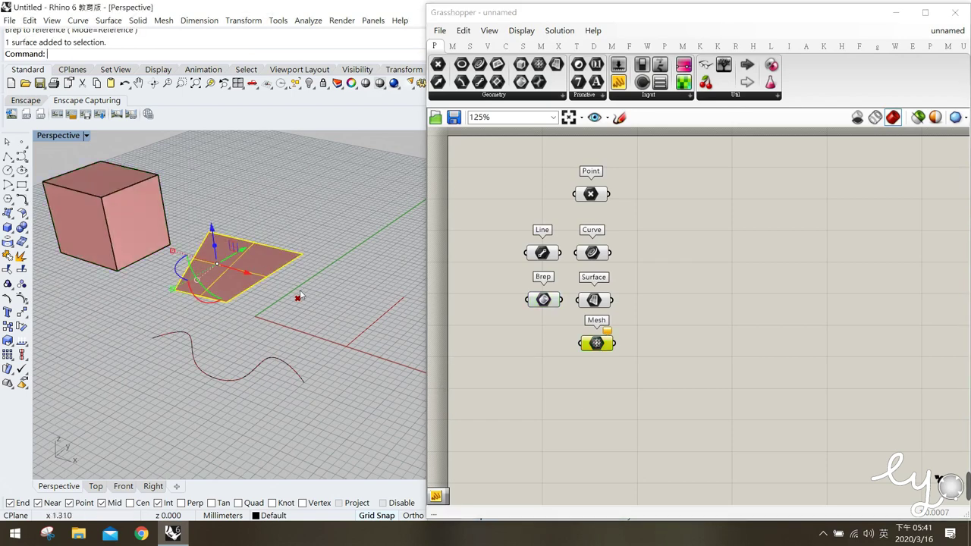
pyautogui.click(278, 234)
pyautogui.click(243, 238)
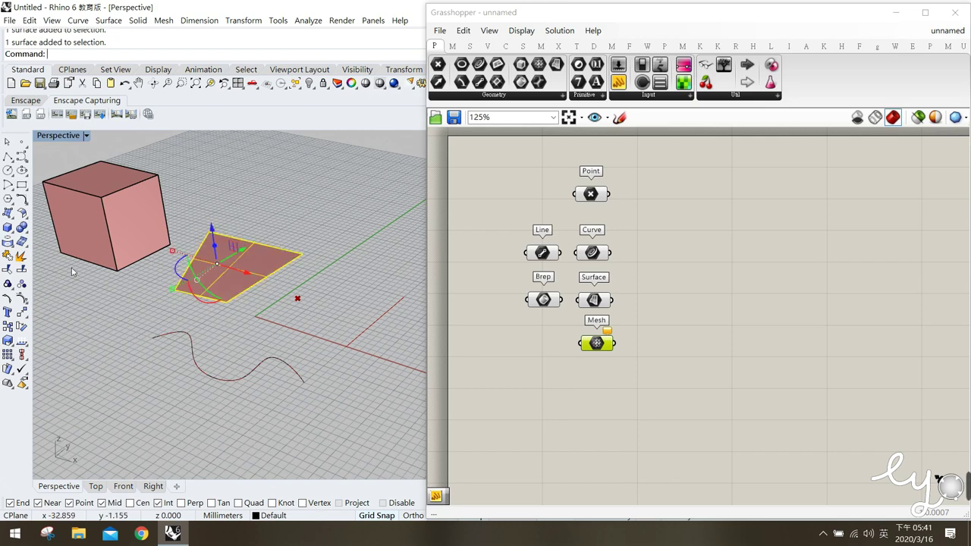
pyautogui.click(22, 241)
pyautogui.click(382, 282)
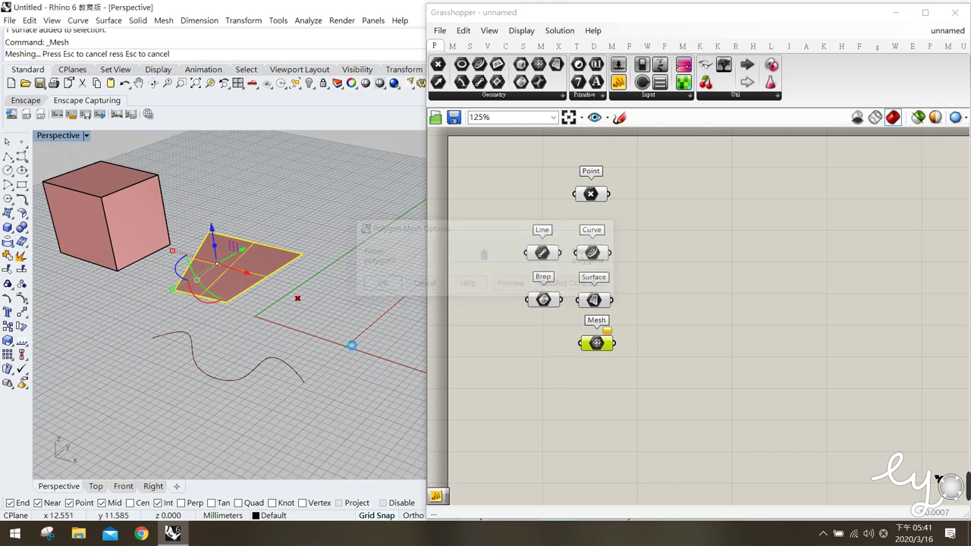
# Step: Select the mesh instead of the overlapping surface and move it away from the surface, farther back beside the y-axis
pyautogui.click(263, 246)
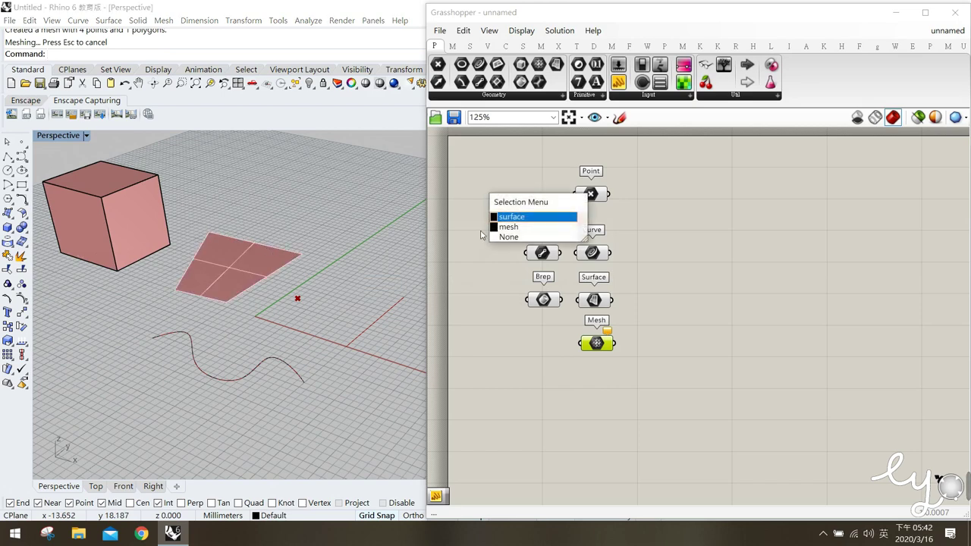
pyautogui.click(514, 229)
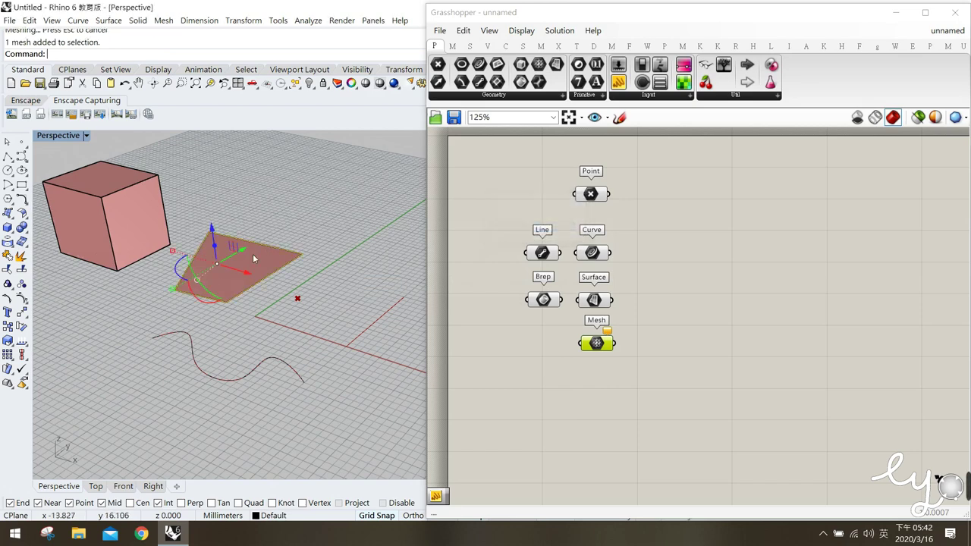
pyautogui.moveTo(242, 255); pyautogui.dragTo(323, 194)
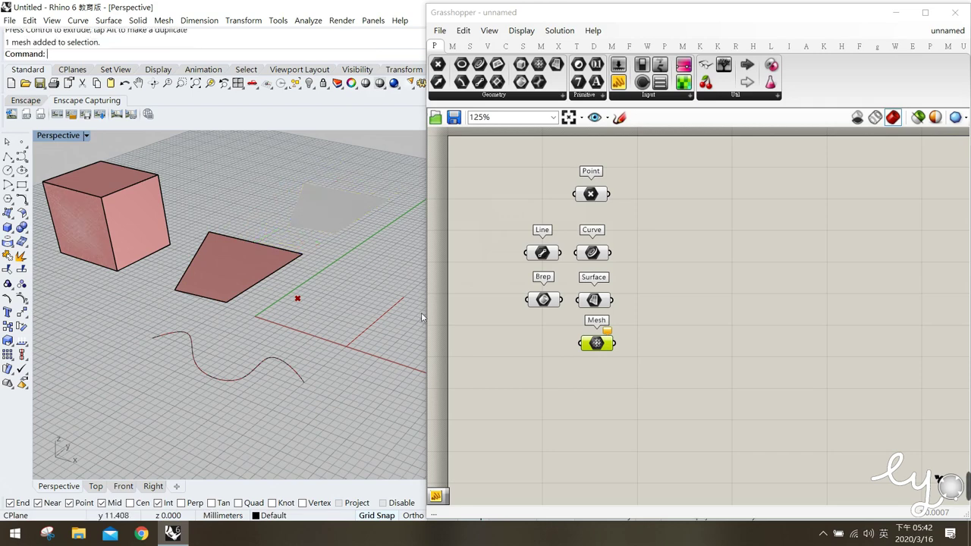
# Step: Reference the separated Rhino mesh as the single mesh of the Mesh parameter
pyautogui.rightClick(604, 346)
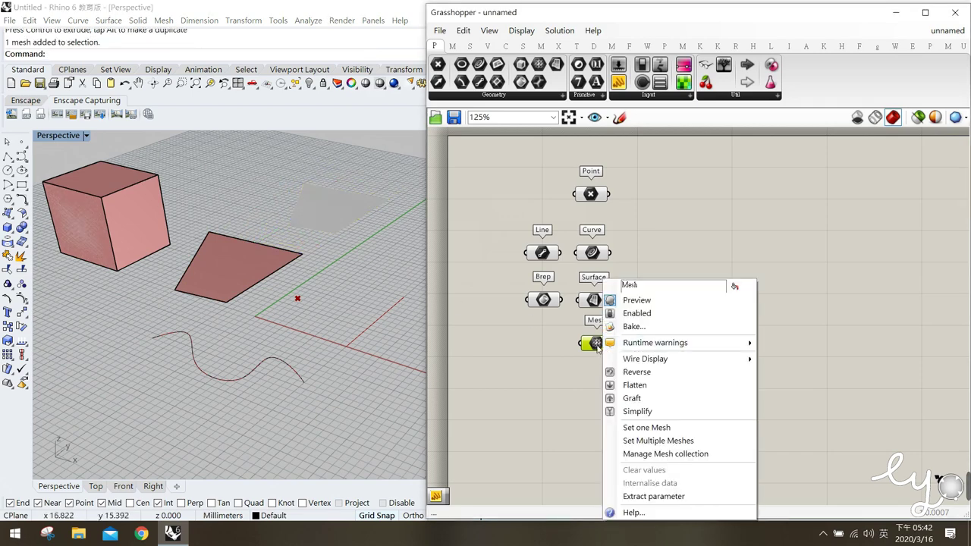
pyautogui.click(646, 427)
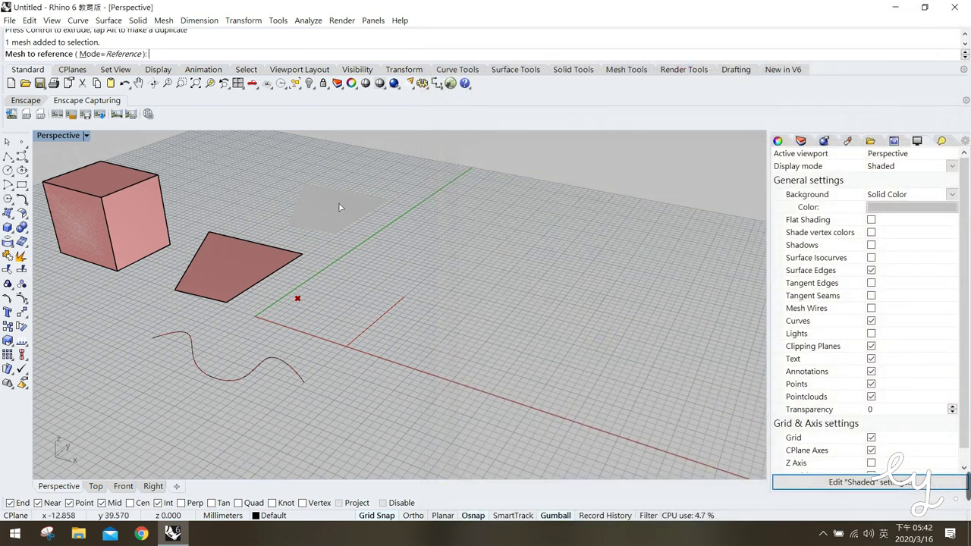
pyautogui.click(339, 206)
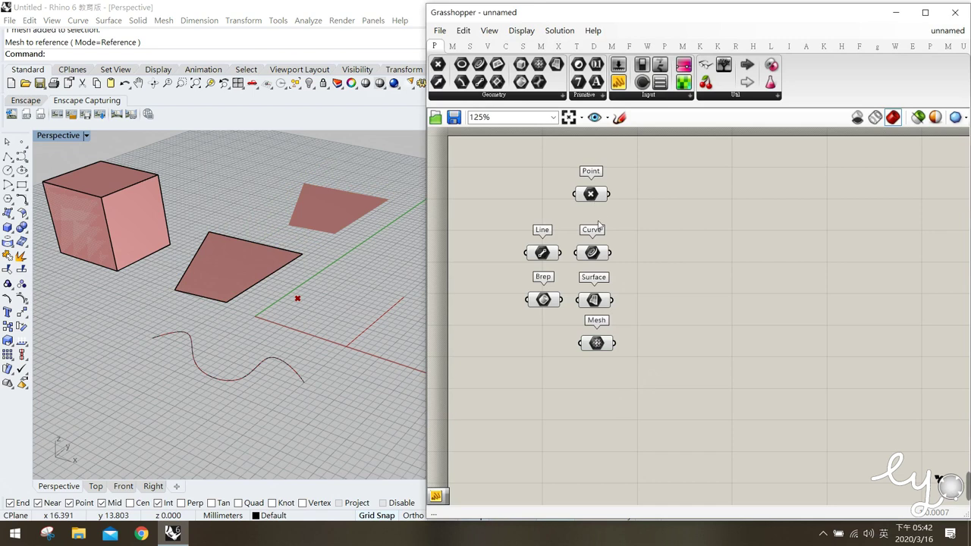
# Step: Select the Point, Line, Curve, Brep, Surface and Mesh parameters in turn to examine which Rhino geometry each one references
pyautogui.click(591, 195)
pyautogui.click(538, 255)
pyautogui.click(597, 256)
pyautogui.click(544, 302)
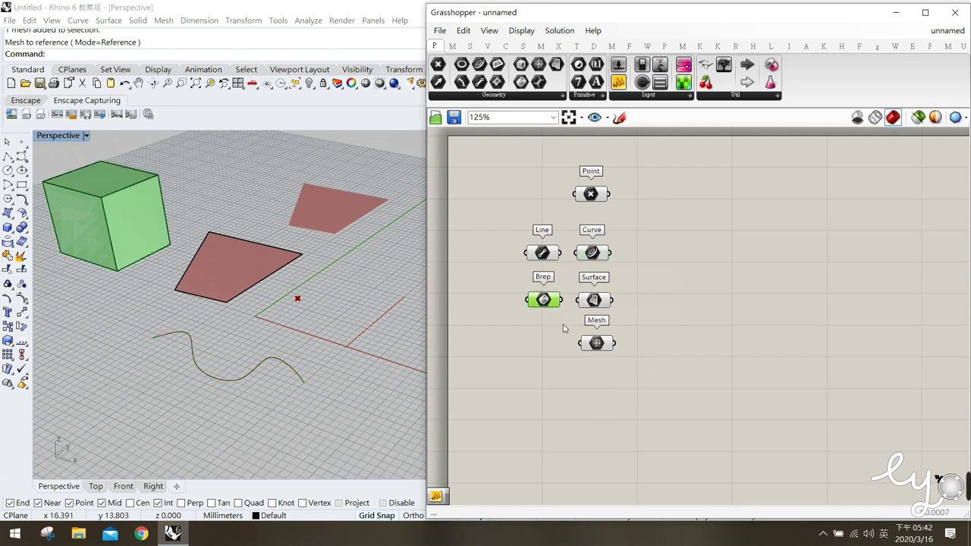
pyautogui.click(594, 304)
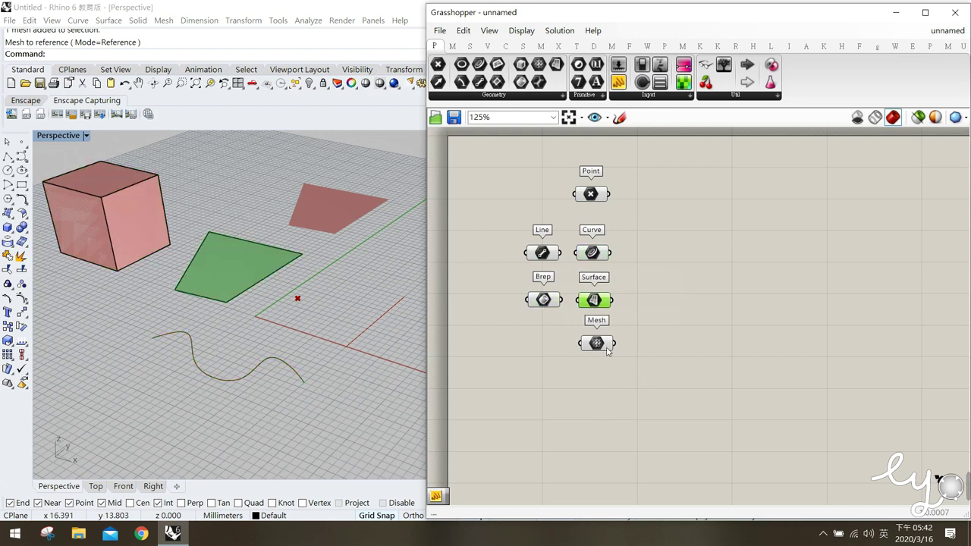
pyautogui.click(608, 348)
pyautogui.click(545, 302)
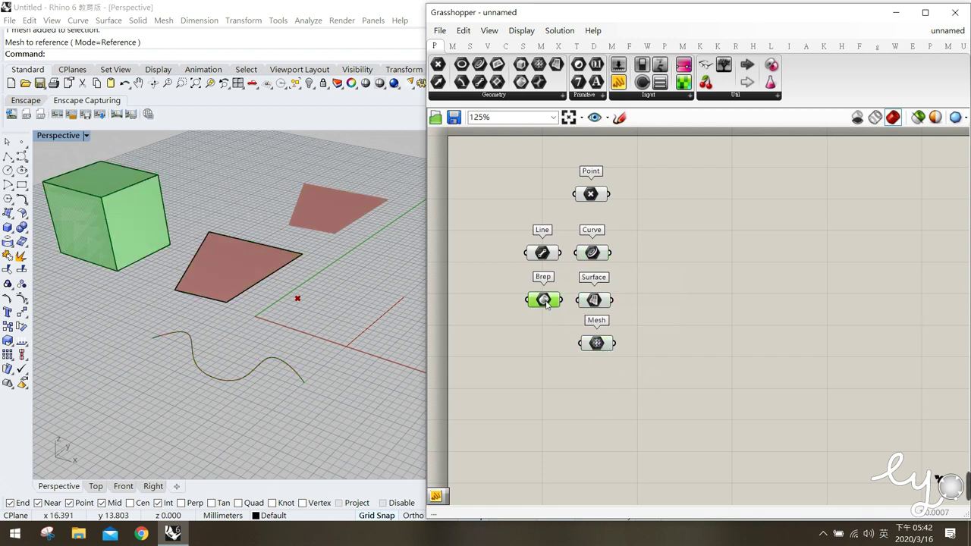
pyautogui.click(598, 258)
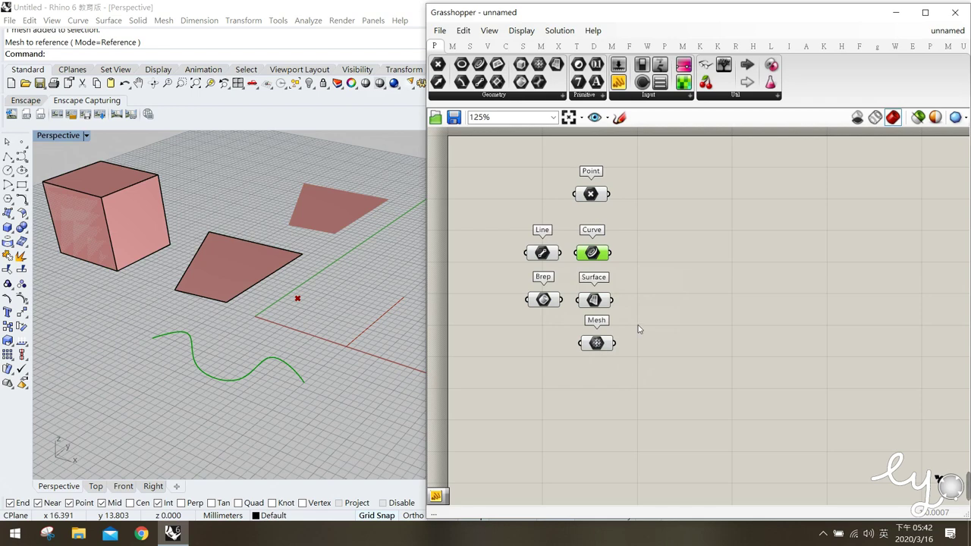
pyautogui.click(656, 342)
# Step: Add a Vector and a Plane parameter to the canvas beside the existing ones, with Plane beneath Vector
pyautogui.moveTo(686, 267); pyautogui.dragTo(639, 248, button='right')
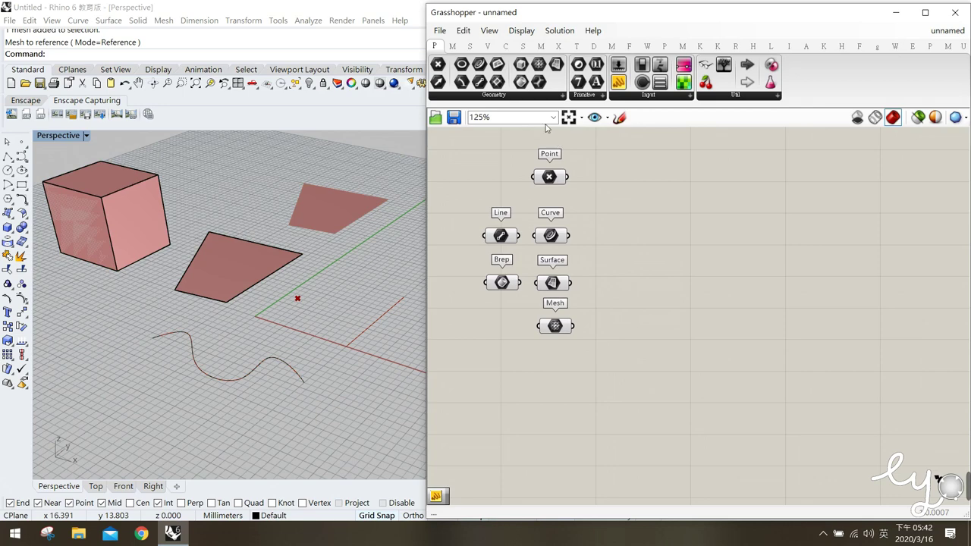
pyautogui.click(522, 97)
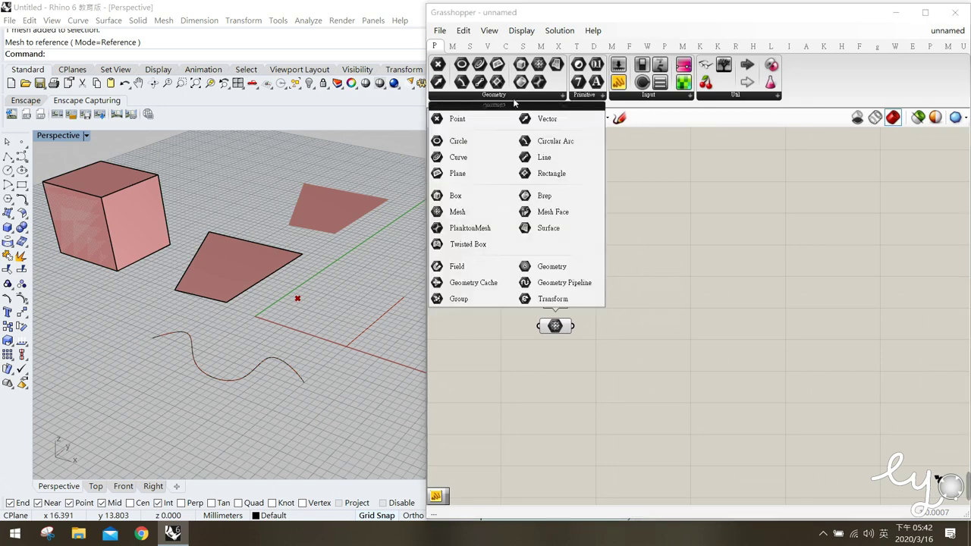
pyautogui.click(562, 120)
pyautogui.click(670, 179)
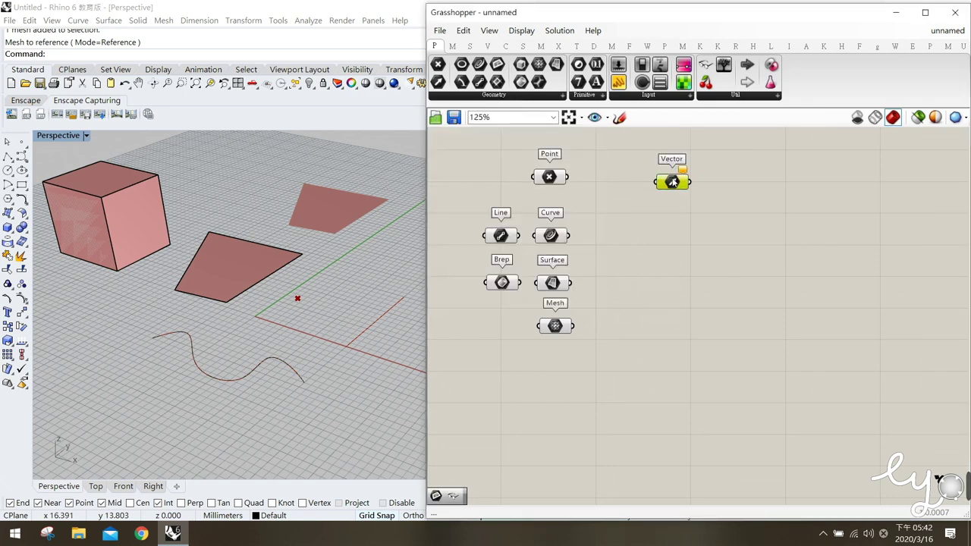
pyautogui.click(535, 99)
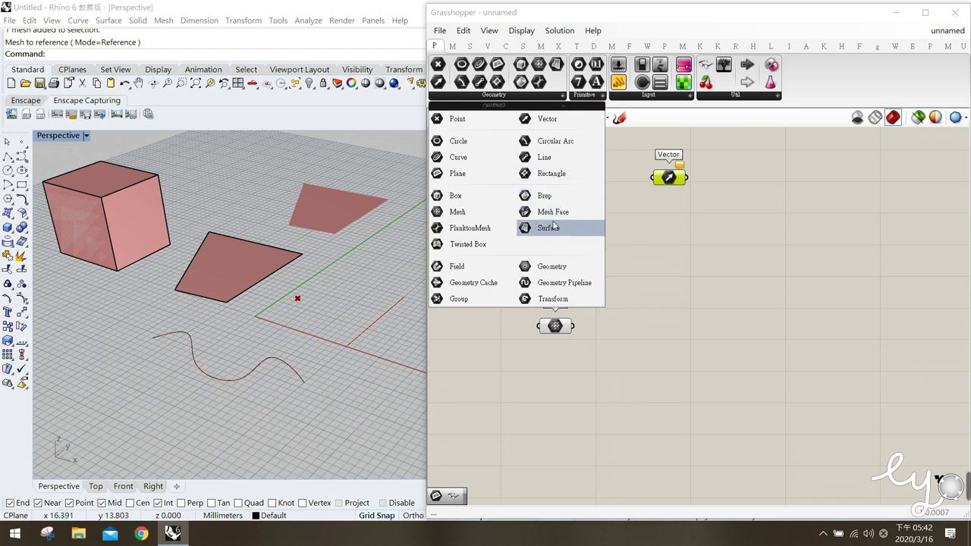
pyautogui.click(459, 173)
pyautogui.click(671, 233)
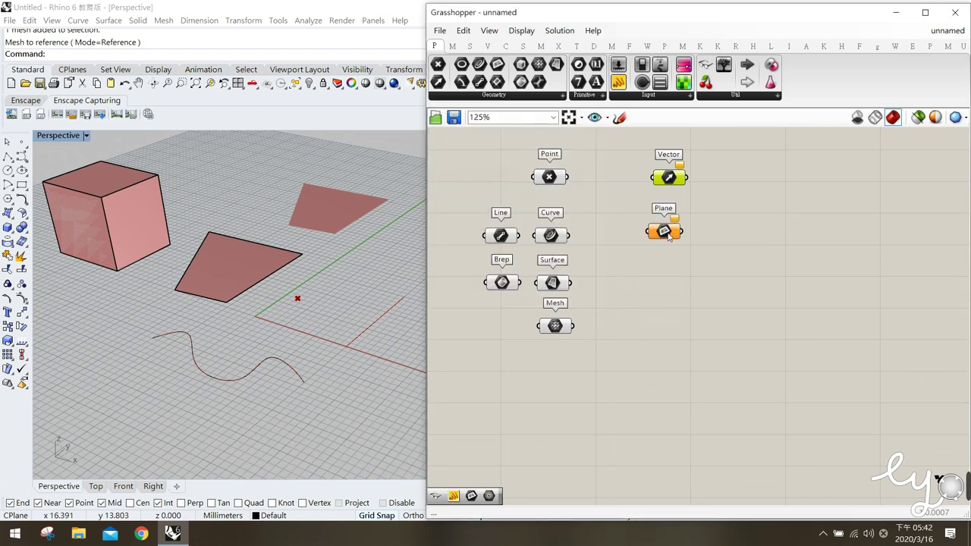
pyautogui.moveTo(674, 235); pyautogui.dragTo(670, 238)
pyautogui.click(667, 270)
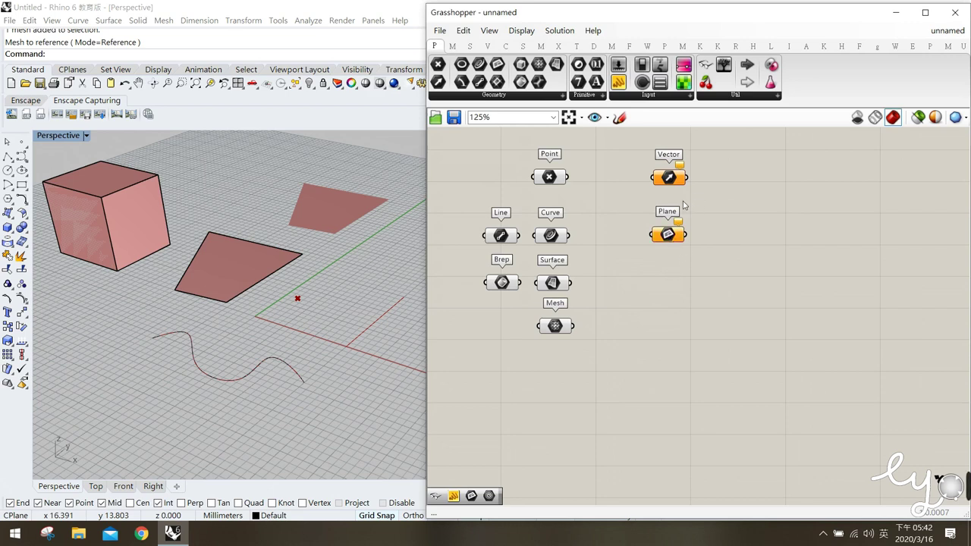
# Step: Set the Vector parameter to a single vector from the origin to about (11, 8, 0) and check its stored value
pyautogui.click(667, 179)
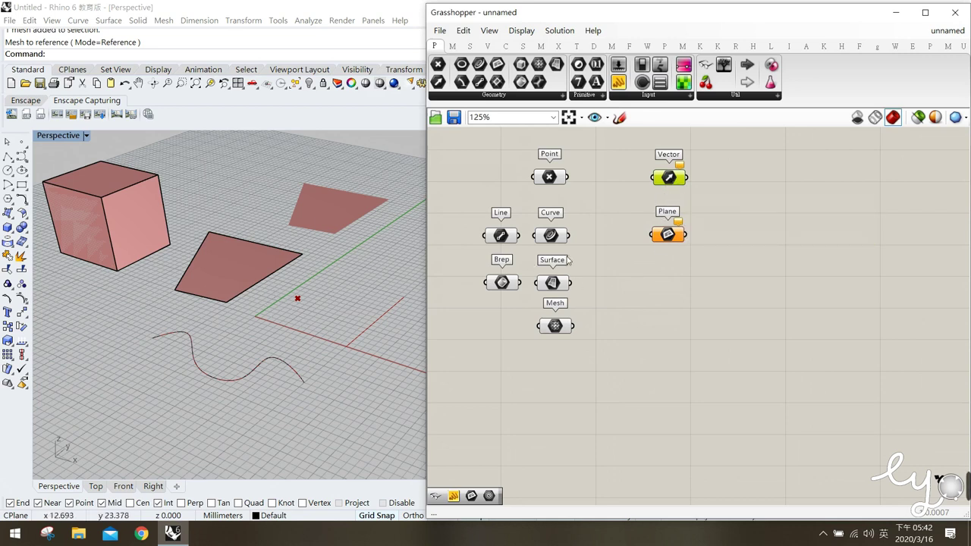
pyautogui.rightClick(675, 185)
pyautogui.click(733, 330)
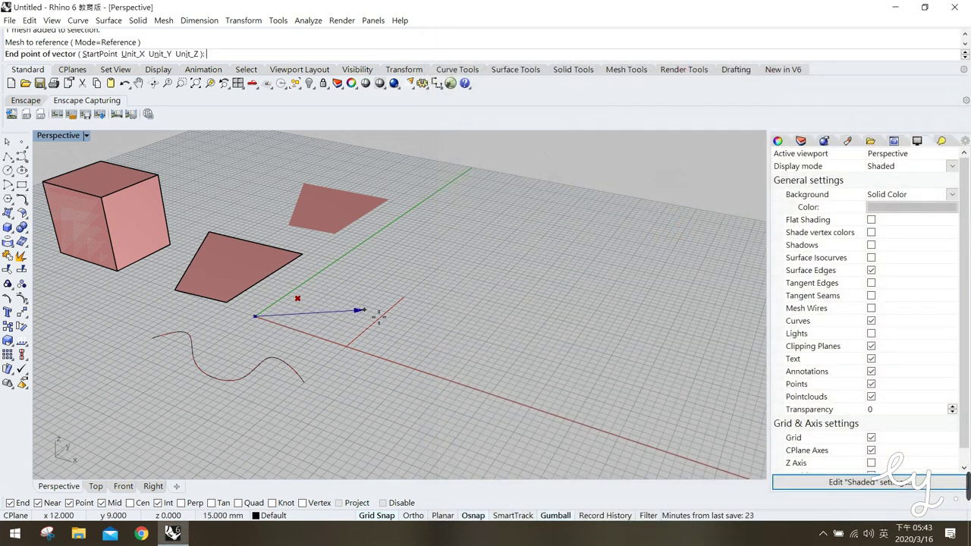
pyautogui.click(353, 311)
pyautogui.click(671, 179)
pyautogui.moveTo(682, 179)
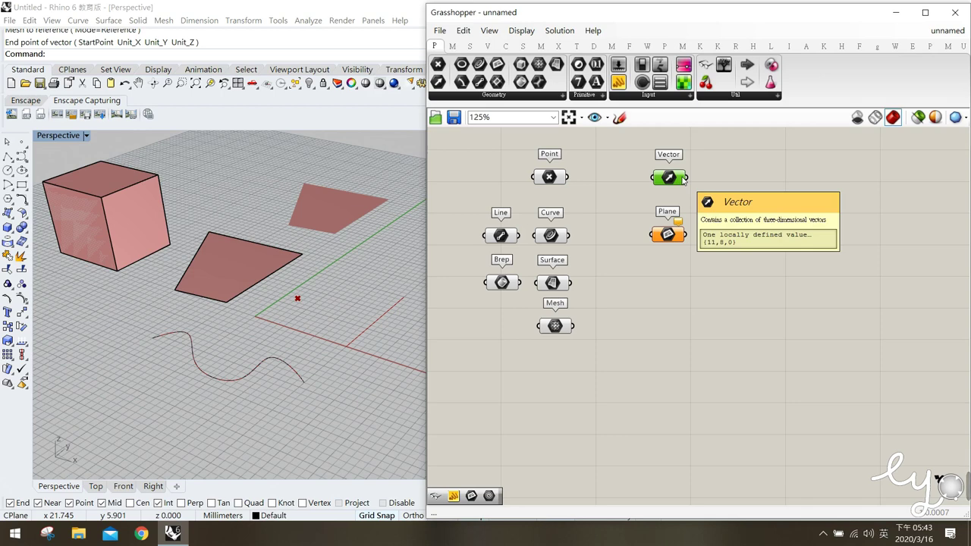
# Step: Set the Plane parameter to one plane with origin (10, 30, 0), X-axis roughly along world X and Y-axis upward, and align the Vector parameter above it
pyautogui.click(668, 236)
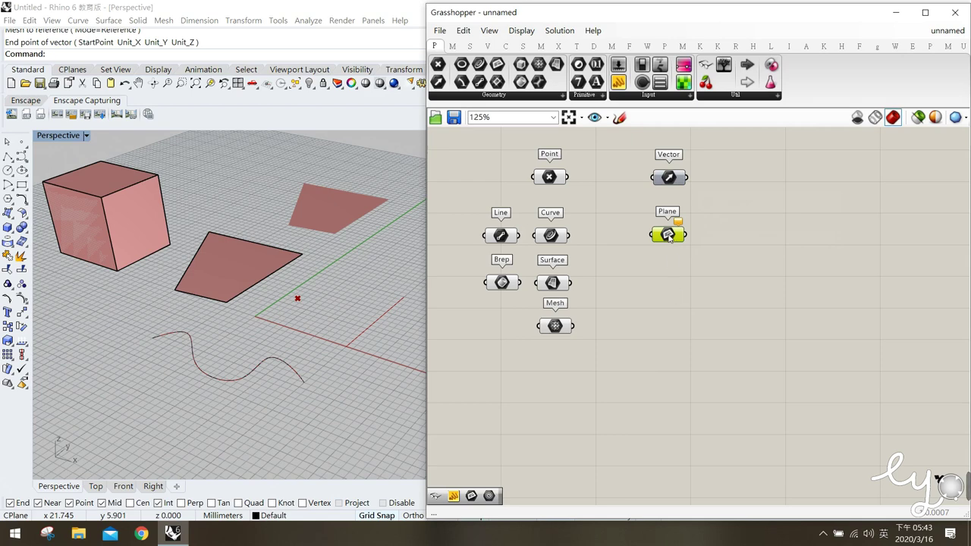
pyautogui.rightClick(668, 236)
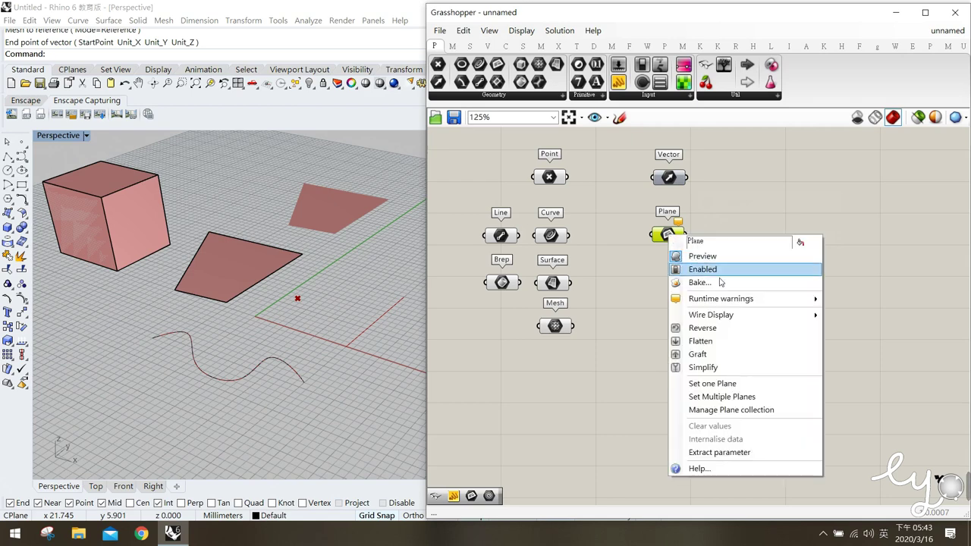
pyautogui.click(710, 384)
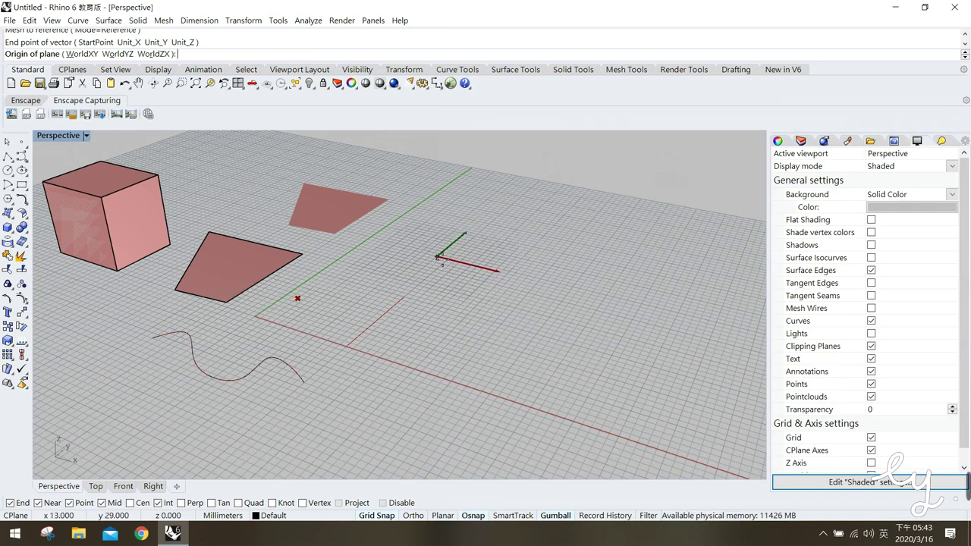
pyautogui.click(423, 251)
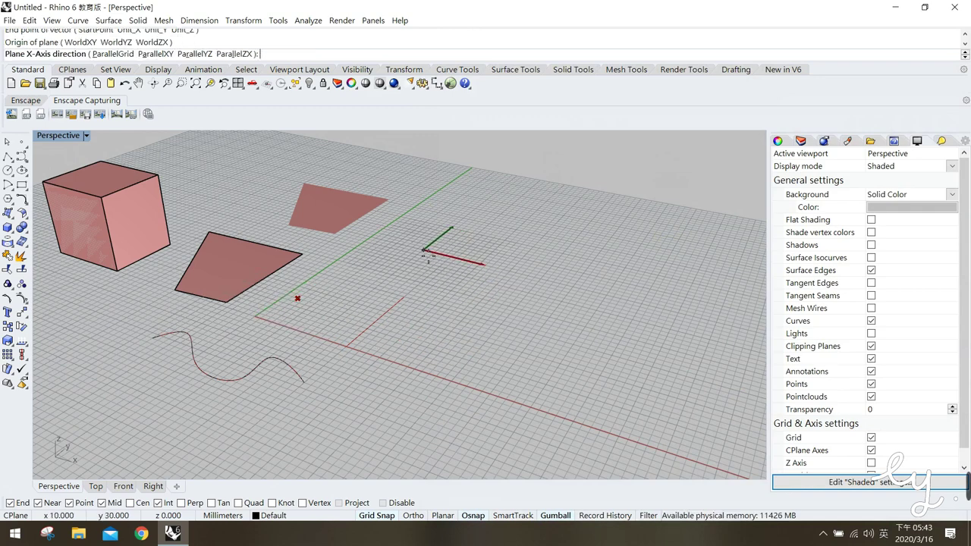
pyautogui.click(515, 277)
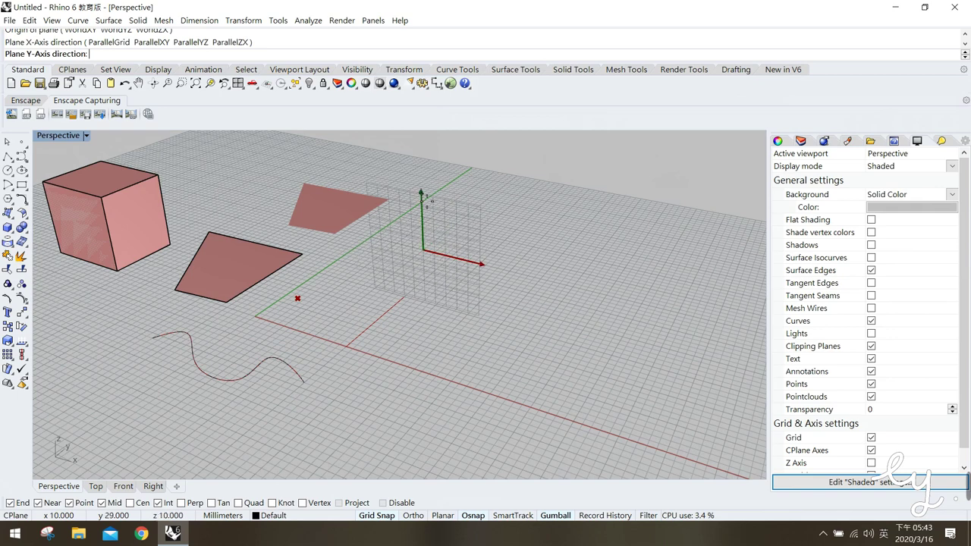
pyautogui.click(446, 185)
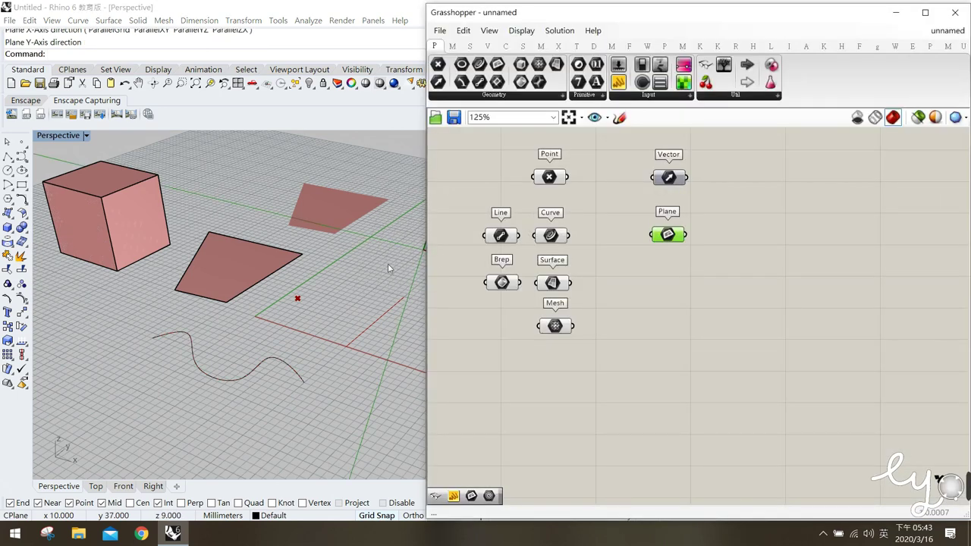
pyautogui.click(661, 287)
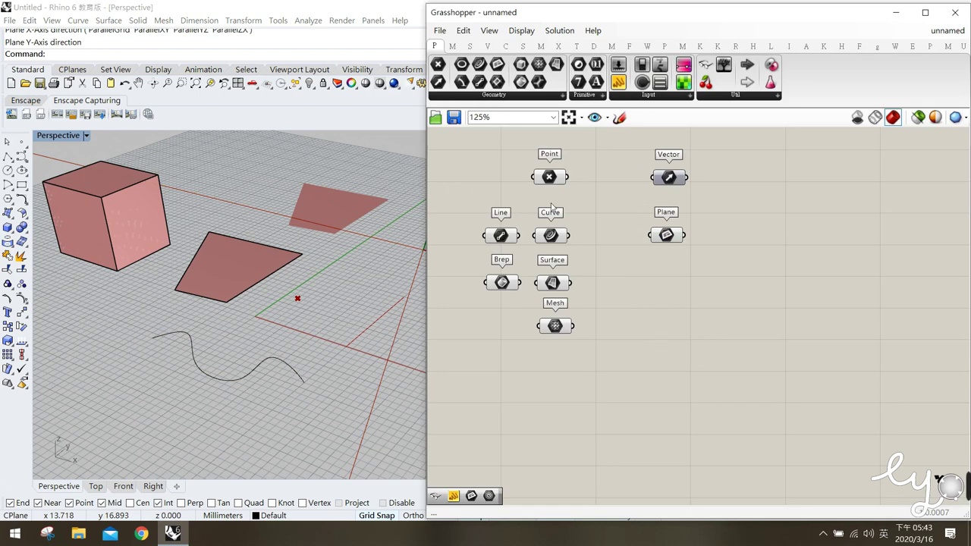
pyautogui.moveTo(679, 179); pyautogui.dragTo(676, 180)
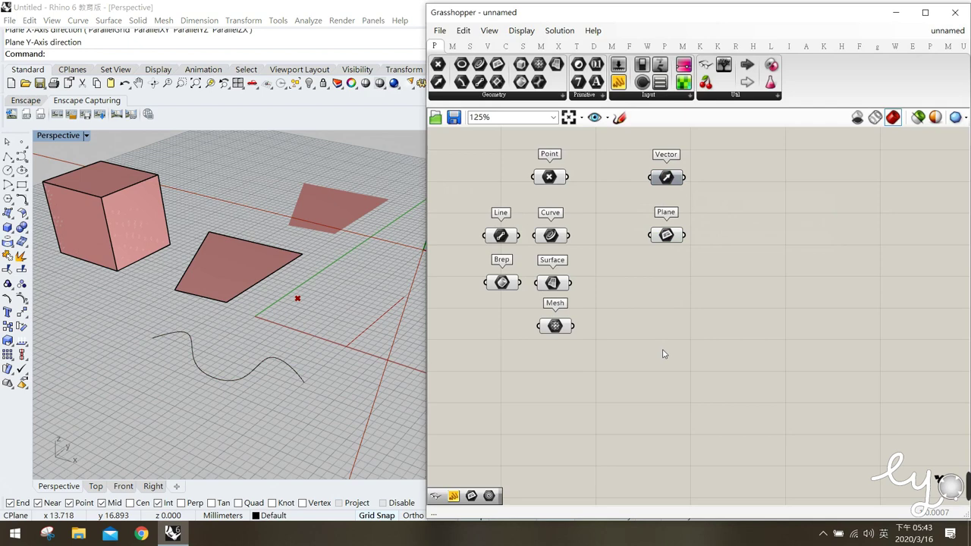
# Step: Add a generic Geometry parameter to the canvas beside the Plane parameter
pyautogui.click(493, 96)
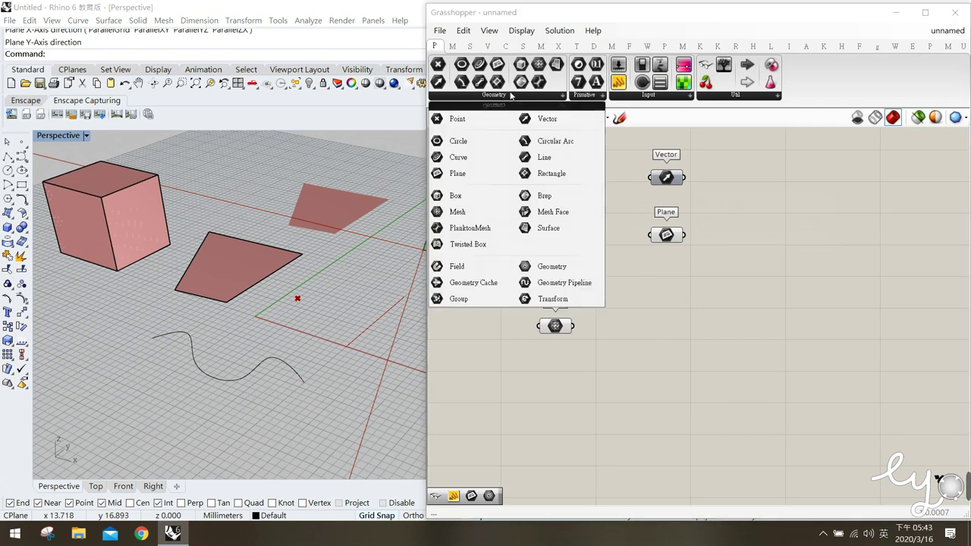
pyautogui.click(629, 173)
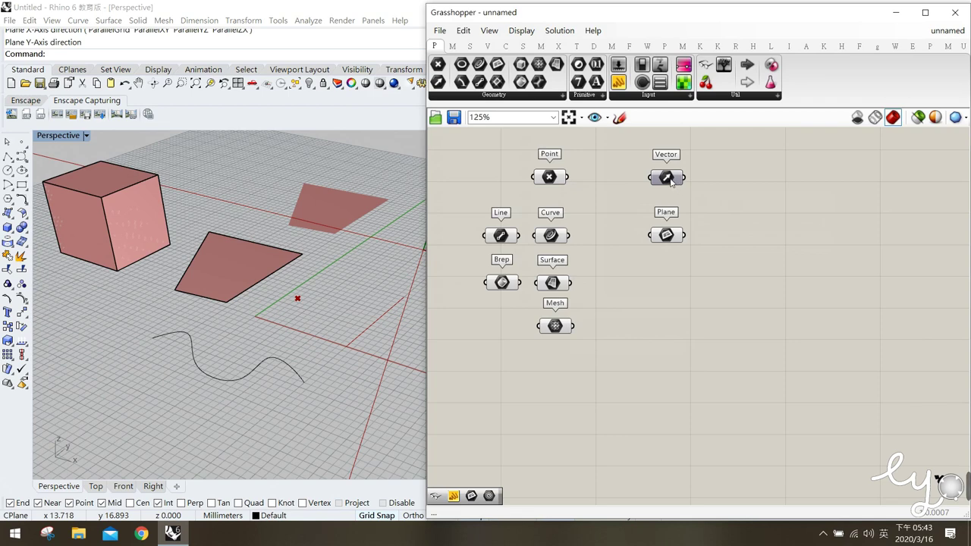
pyautogui.click(522, 97)
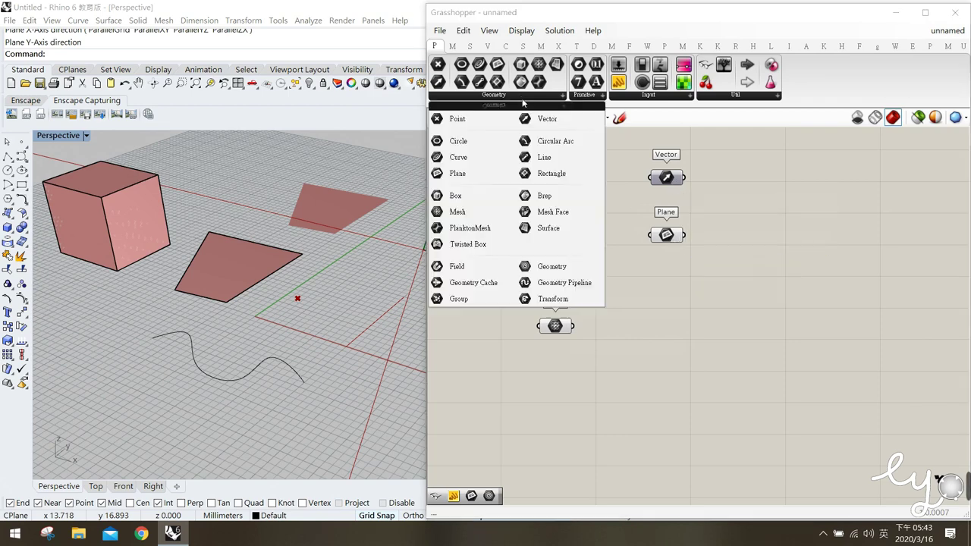
pyautogui.moveTo(590, 267); pyautogui.dragTo(768, 238)
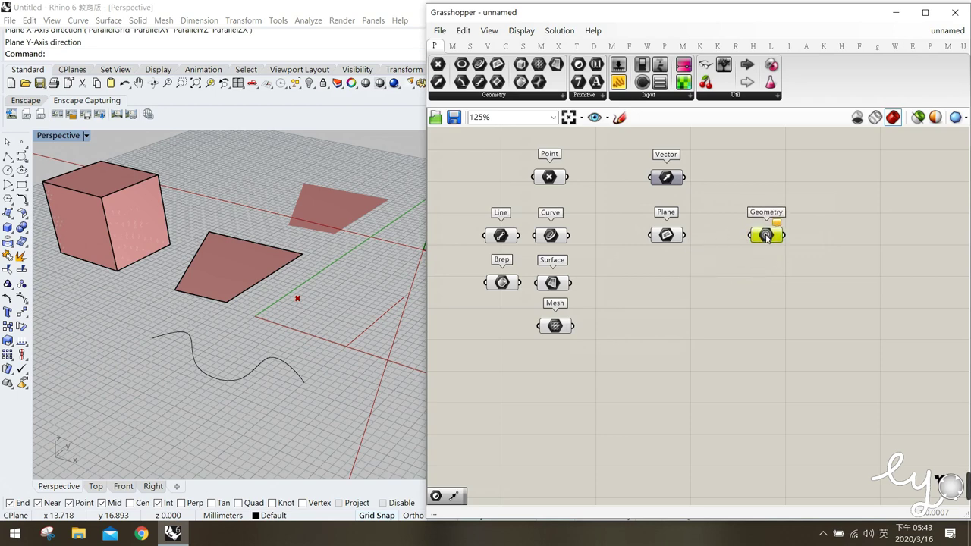
pyautogui.click(768, 285)
pyautogui.moveTo(768, 239)
pyautogui.moveTo(766, 236); pyautogui.dragTo(769, 239)
# Step: Connect the Point parameter's output to the Geometry parameter and select each to compare the geometry they hold
pyautogui.click(549, 177)
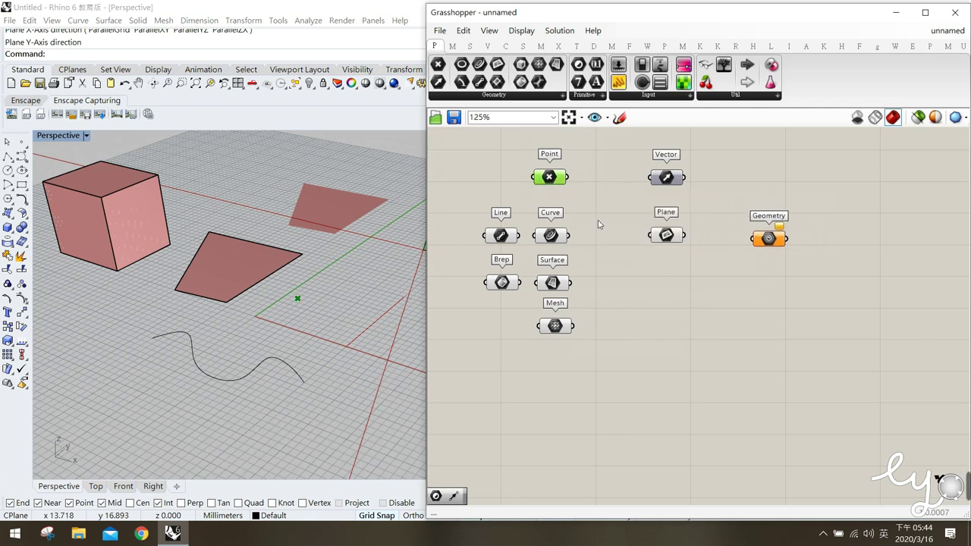
pyautogui.moveTo(559, 180)
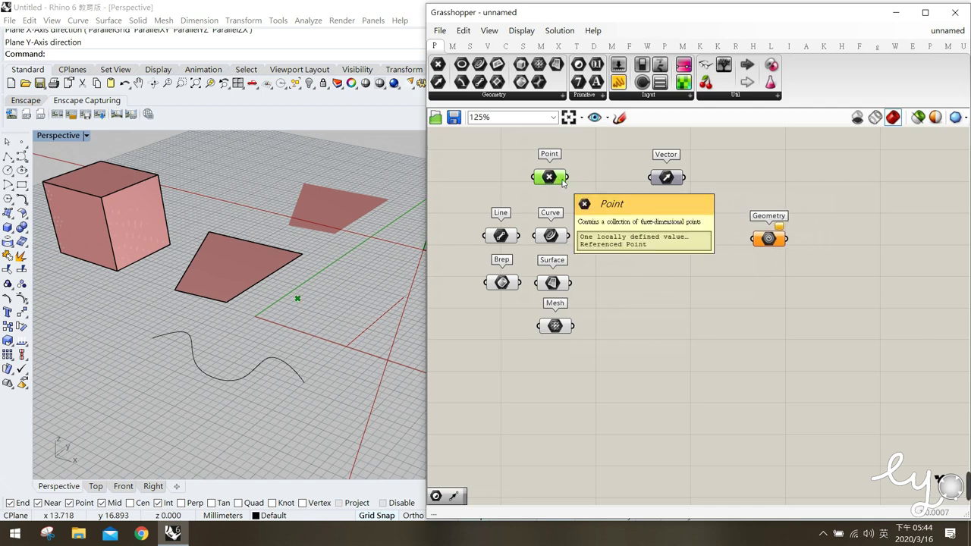
pyautogui.moveTo(567, 178); pyautogui.dragTo(754, 239)
pyautogui.click(658, 290)
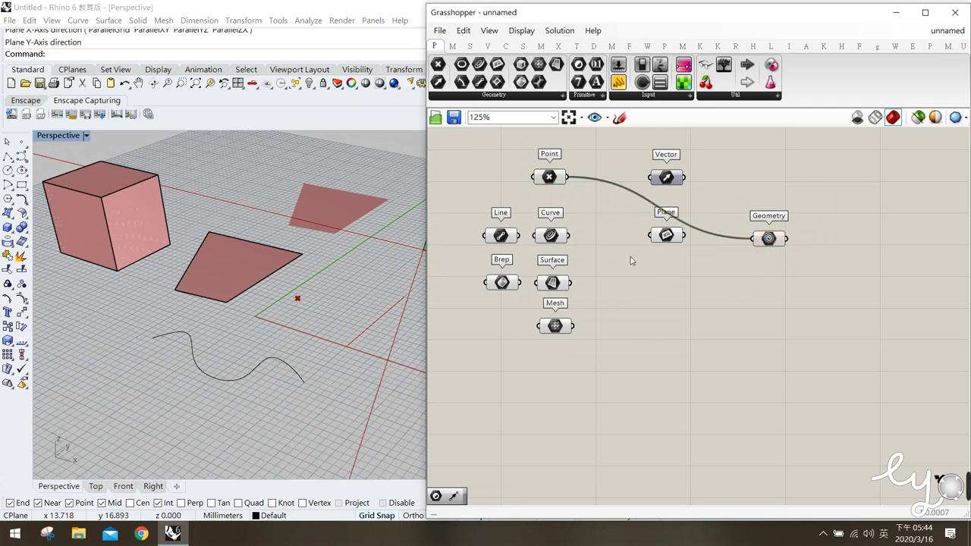
pyautogui.click(768, 241)
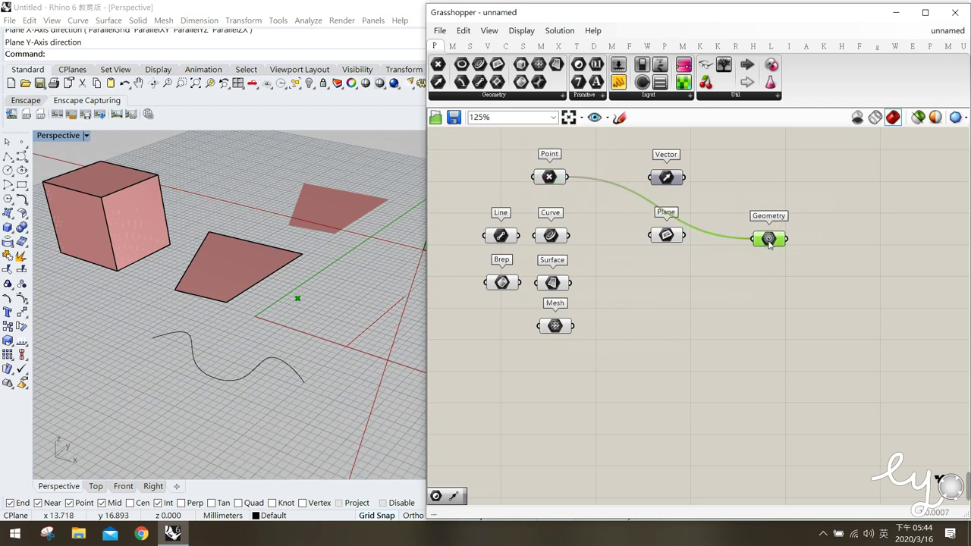
pyautogui.click(689, 260)
pyautogui.click(552, 178)
pyautogui.click(773, 243)
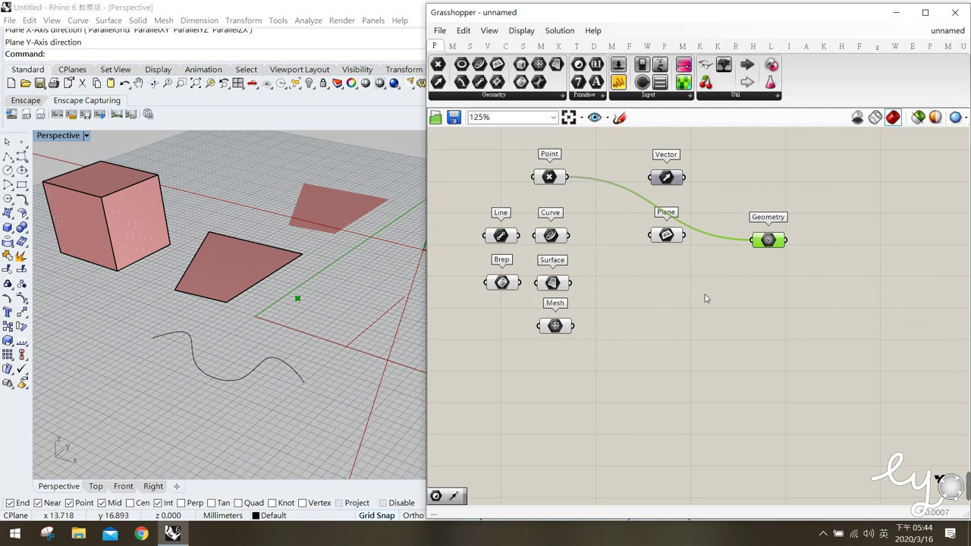
# Step: Replace the Point connection into Geometry with one from Curve and select both parameters to compare their content
pyautogui.click(661, 283)
pyautogui.moveTo(570, 236); pyautogui.dragTo(651, 236)
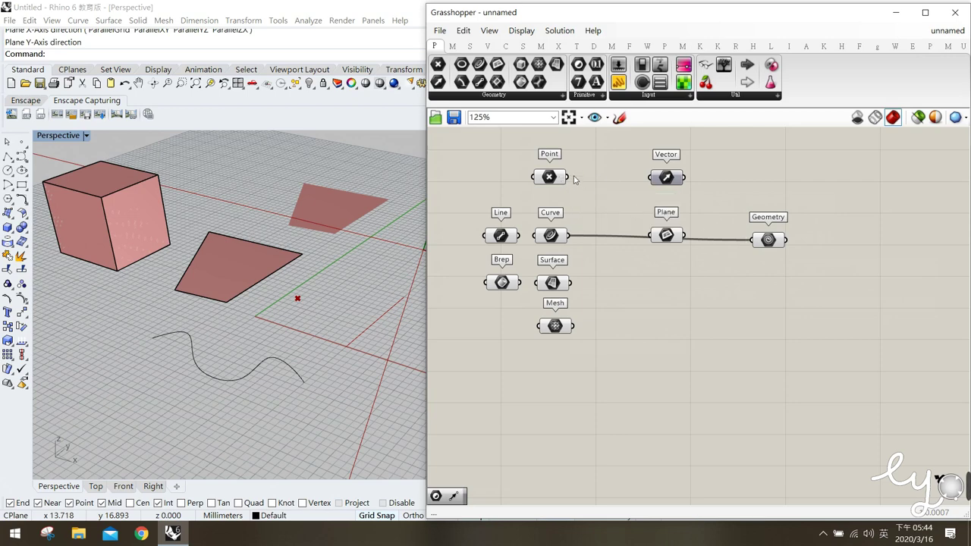
pyautogui.moveTo(758, 261); pyautogui.dragTo(736, 227)
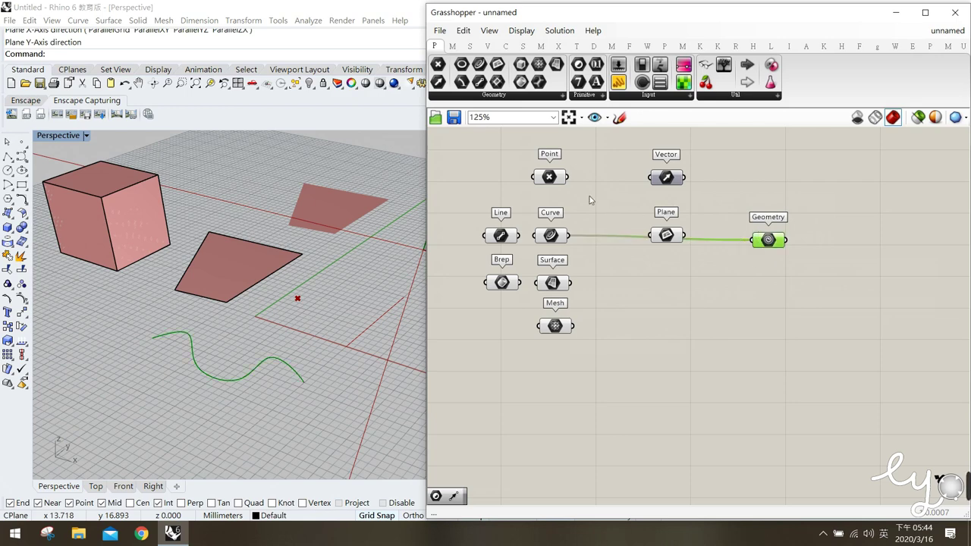
pyautogui.click(558, 179)
pyautogui.click(558, 238)
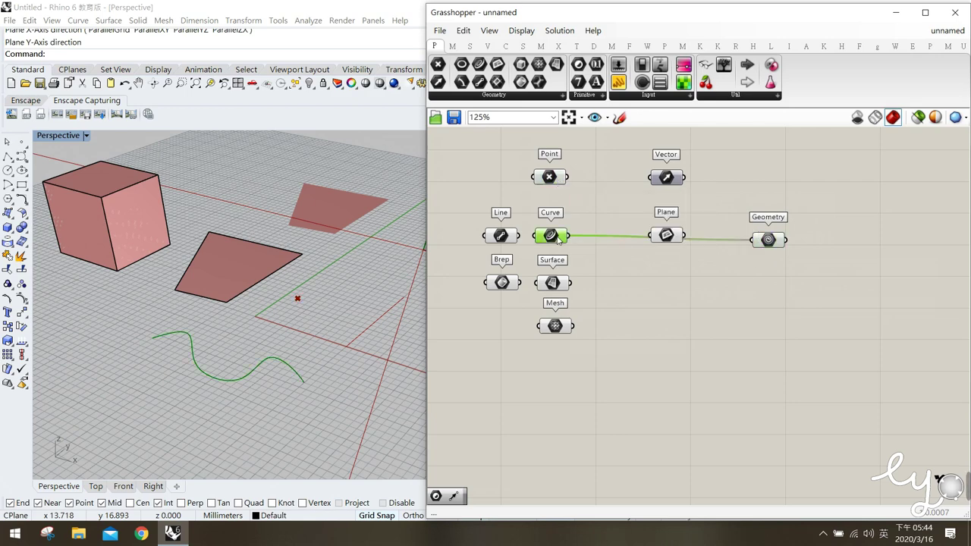
pyautogui.click(634, 306)
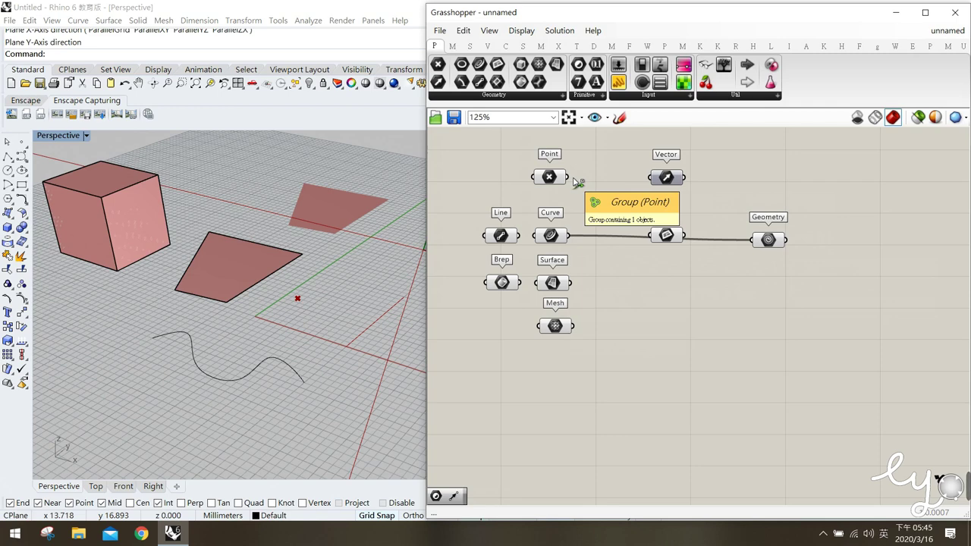
# Step: Connect Point, Line, Brep, Surface, Mesh, Vector and Plane to the Geometry parameter as additional inputs alongside Curve
pyautogui.moveTo(576, 182); pyautogui.dragTo(751, 240)
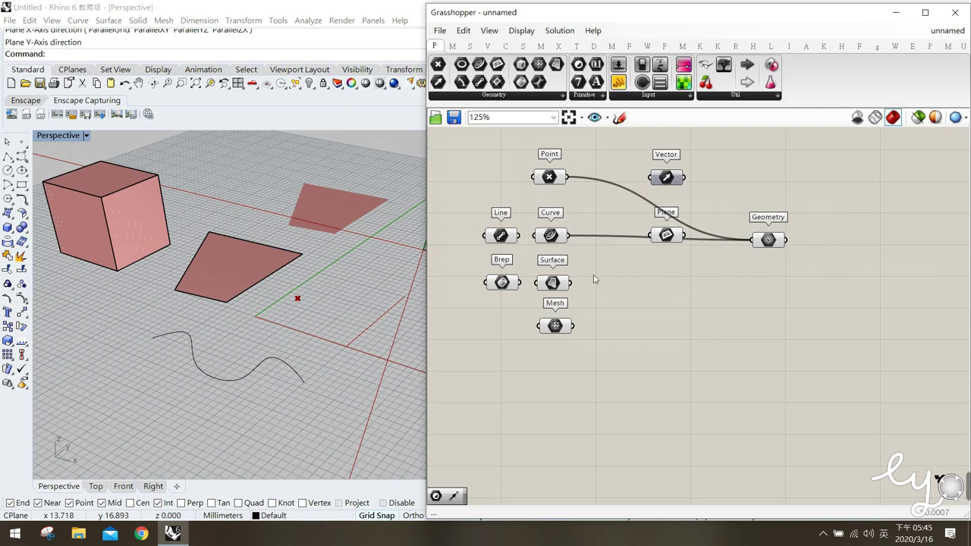
pyautogui.keyDown('shift'); pyautogui.moveTo(519, 235); pyautogui.dragTo(752, 241); pyautogui.keyUp('shift')
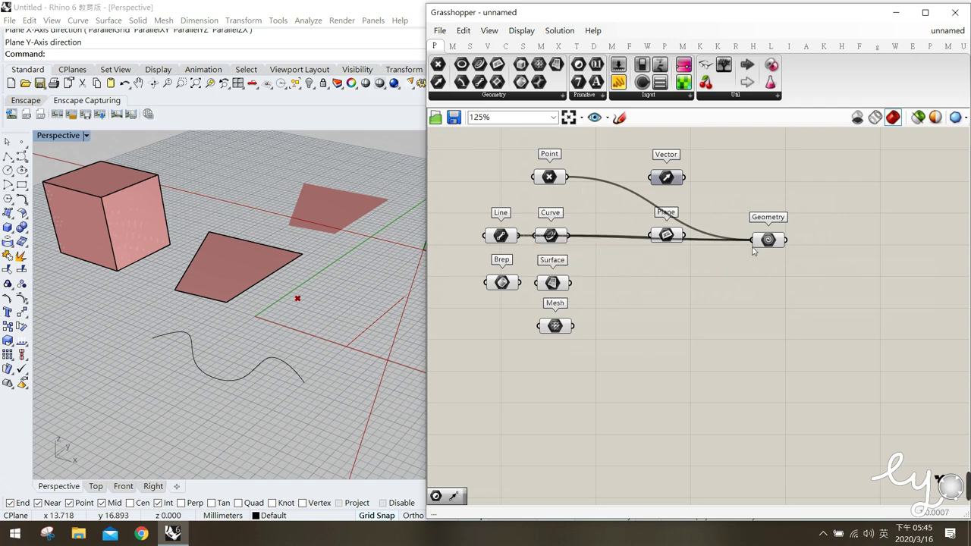
pyautogui.keyDown('shift'); pyautogui.moveTo(570, 283); pyautogui.dragTo(751, 241); pyautogui.keyUp('shift')
pyautogui.keyDown('shift'); pyautogui.moveTo(575, 283); pyautogui.dragTo(759, 240); pyautogui.keyUp('shift')
pyautogui.keyDown('shift'); pyautogui.moveTo(575, 326); pyautogui.dragTo(755, 242); pyautogui.keyUp('shift')
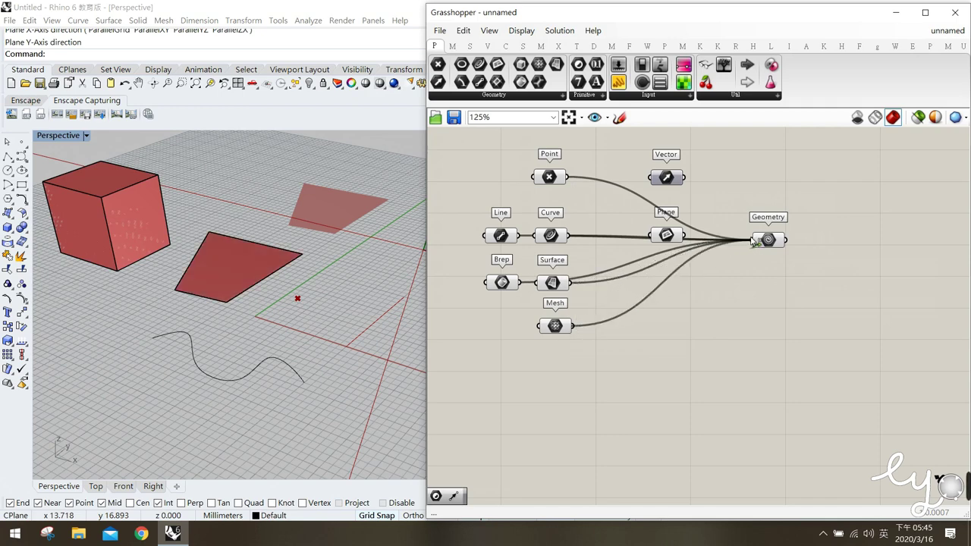
pyautogui.keyDown('shift'); pyautogui.moveTo(687, 177); pyautogui.dragTo(754, 240); pyautogui.keyUp('shift')
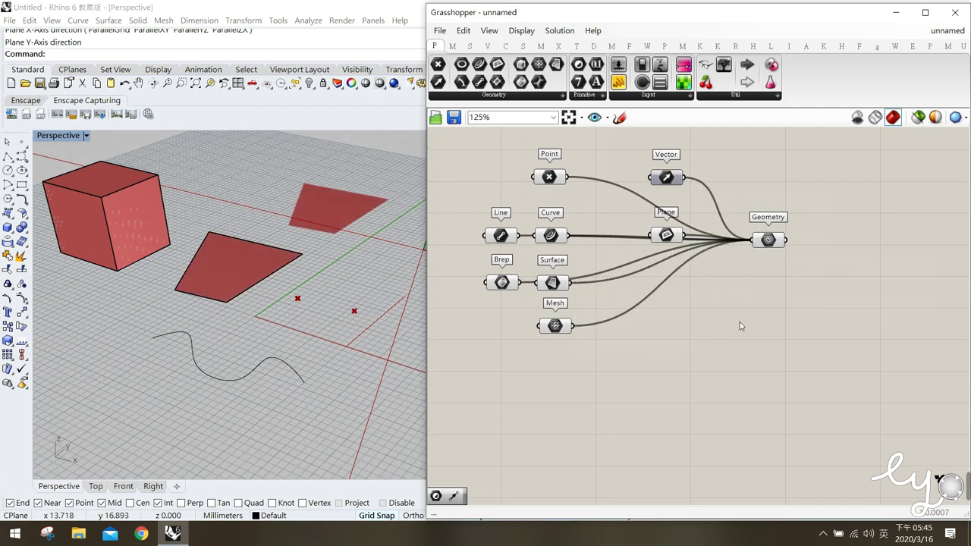
# Step: Select the Geometry parameter and examine in the Rhino viewport which objects it collects from the connected parameters
pyautogui.click(767, 241)
pyautogui.moveTo(236, 296); pyautogui.dragTo(300, 331, button='right')
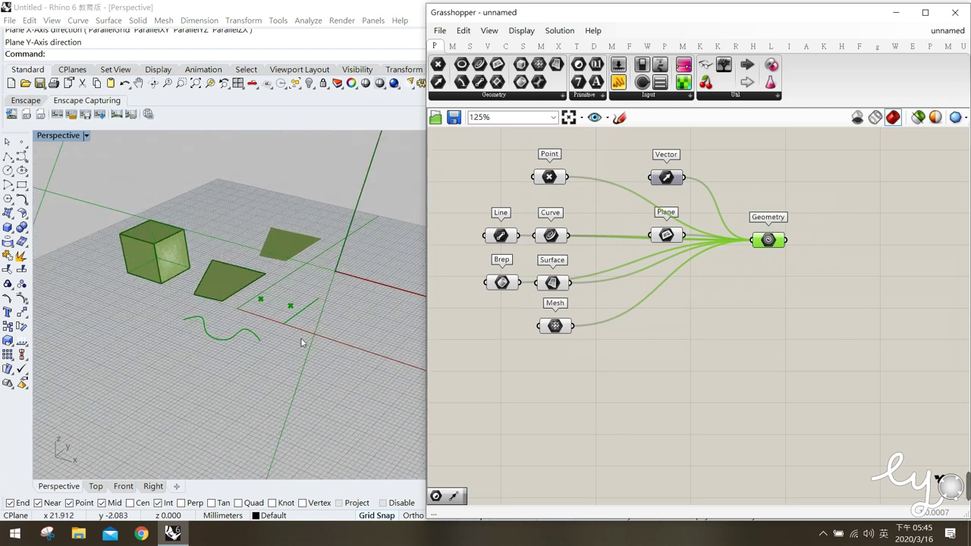
pyautogui.click(163, 250)
pyautogui.click(225, 268)
pyautogui.press('Escape')
pyautogui.moveTo(260, 303); pyautogui.dragTo(169, 288, button='right')
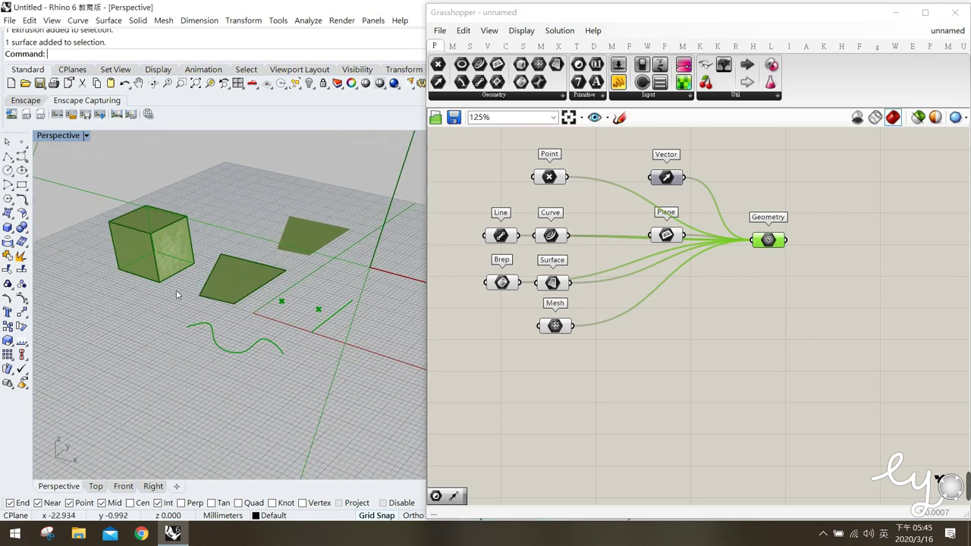
pyautogui.click(725, 478)
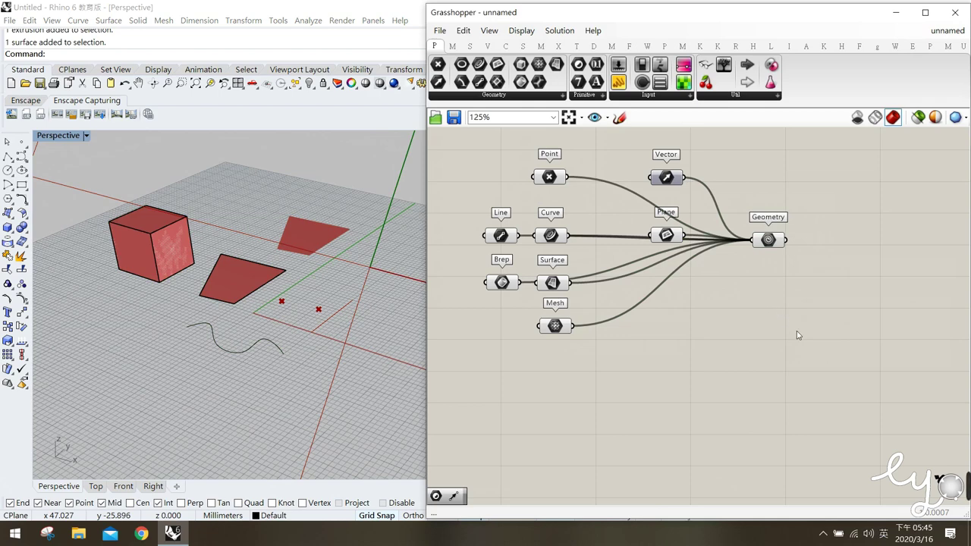
# Step: Group all the geometry parameters together on the canvas and shift the group slightly up and left
pyautogui.moveTo(840, 385); pyautogui.dragTo(462, 126)
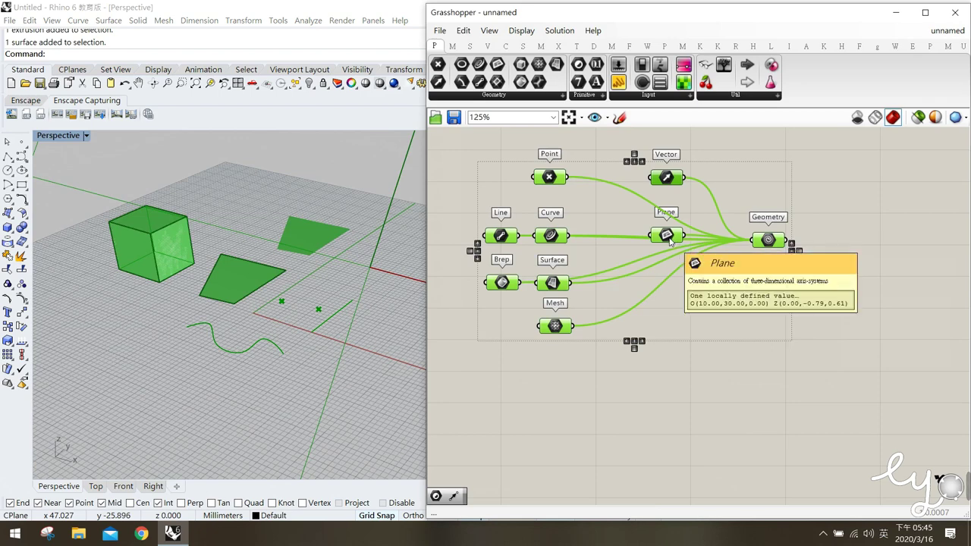
pyautogui.middleClick(669, 241)
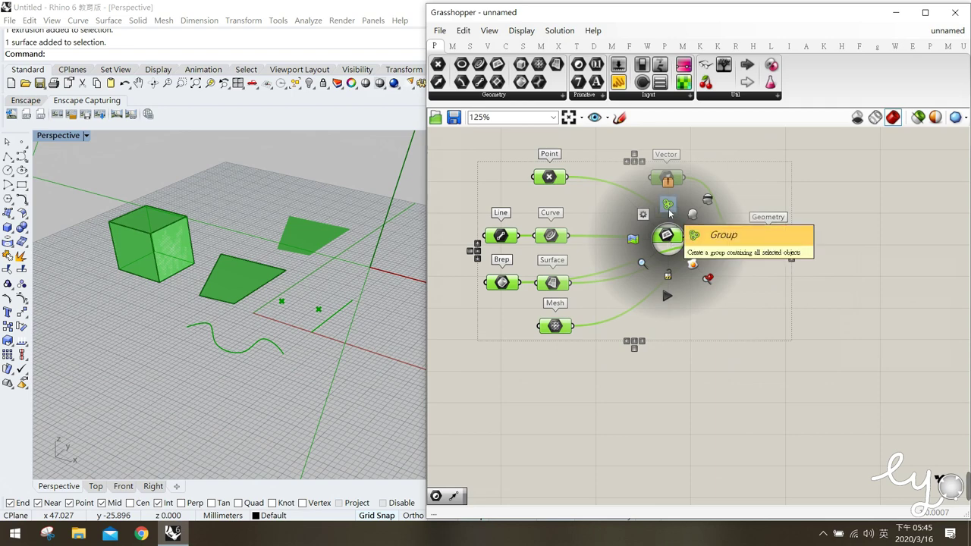
pyautogui.click(669, 213)
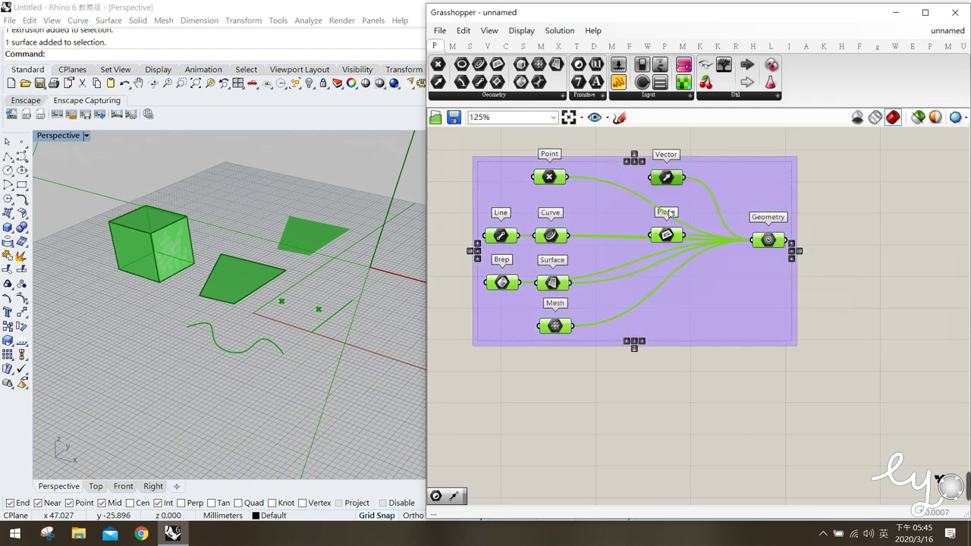
pyautogui.click(769, 399)
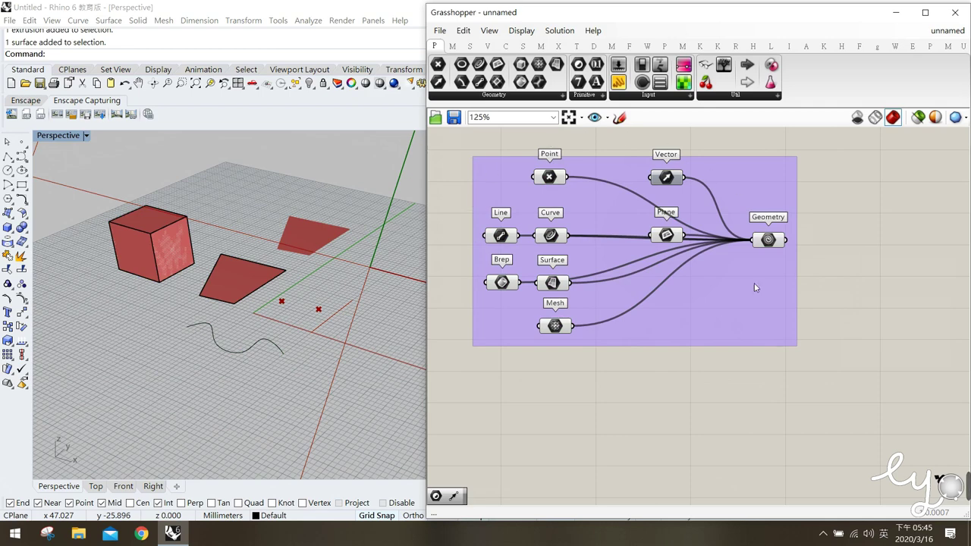
pyautogui.moveTo(729, 312)
pyautogui.mouseDown()
pyautogui.moveTo(739, 384)
pyautogui.moveTo(713, 301)
pyautogui.moveTo(752, 340)
pyautogui.moveTo(715, 295)
pyautogui.moveTo(751, 344)
pyautogui.moveTo(723, 304)
pyautogui.mouseUp()
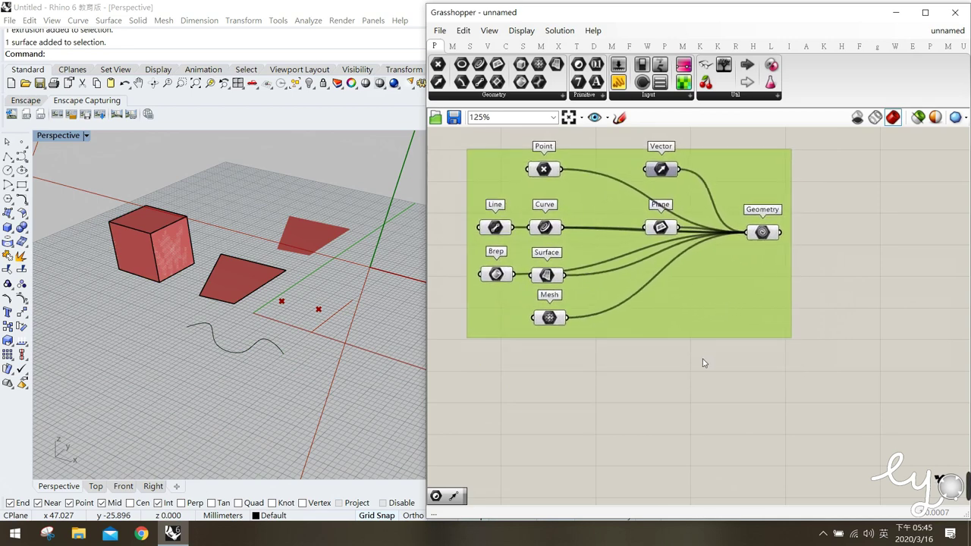
# Step: Try the Blob outline and Rectangle outline styles on the parameter group and return it to Box outline
pyautogui.rightClick(680, 296)
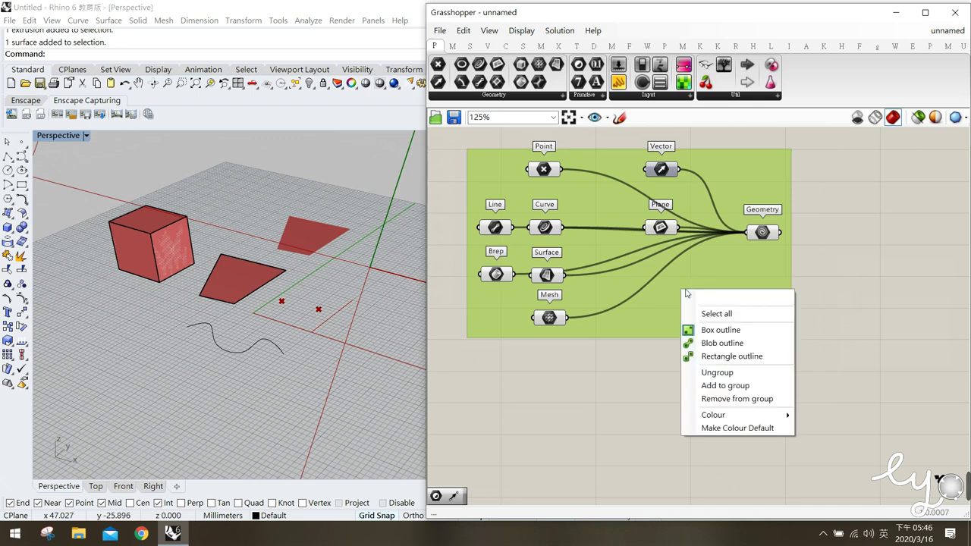
pyautogui.click(730, 344)
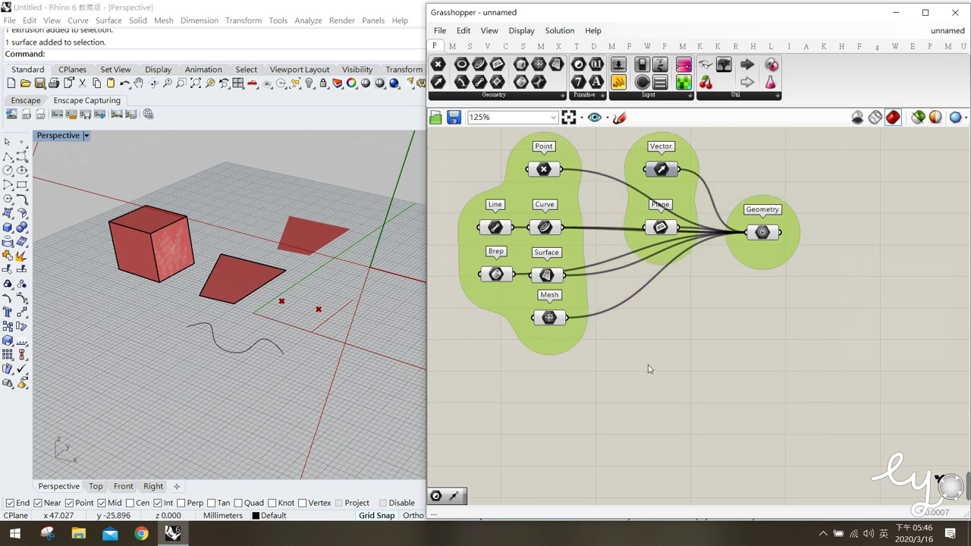
pyautogui.rightClick(565, 342)
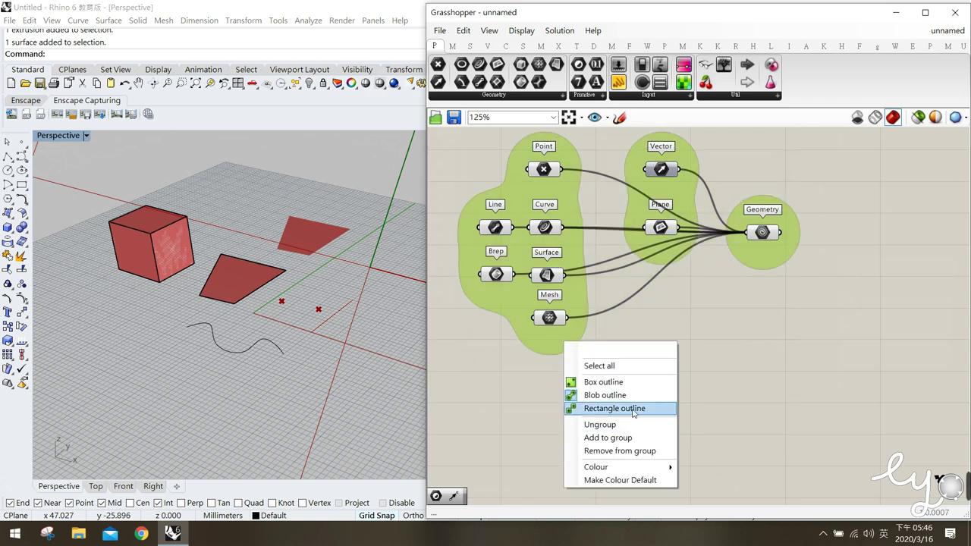
pyautogui.click(633, 408)
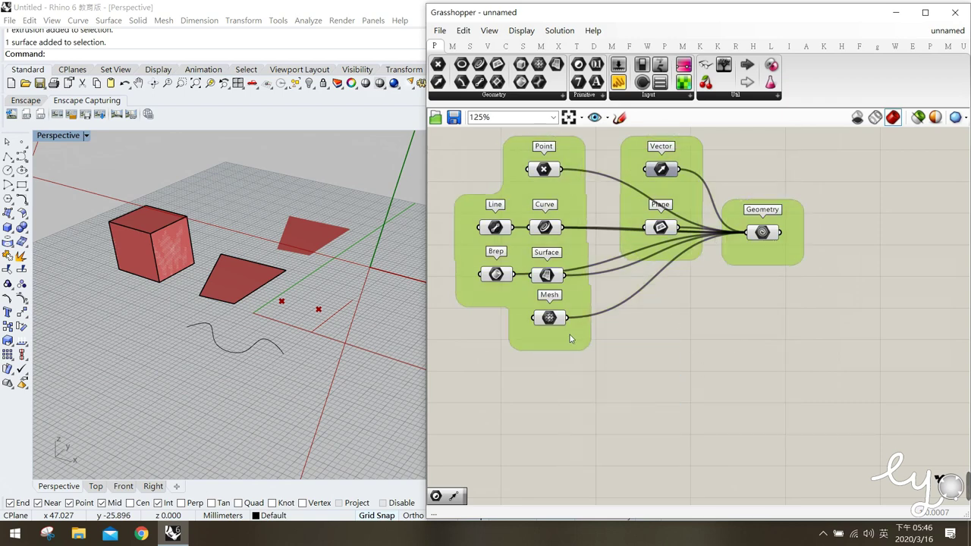
pyautogui.rightClick(570, 335)
pyautogui.click(607, 374)
pyautogui.click(697, 349)
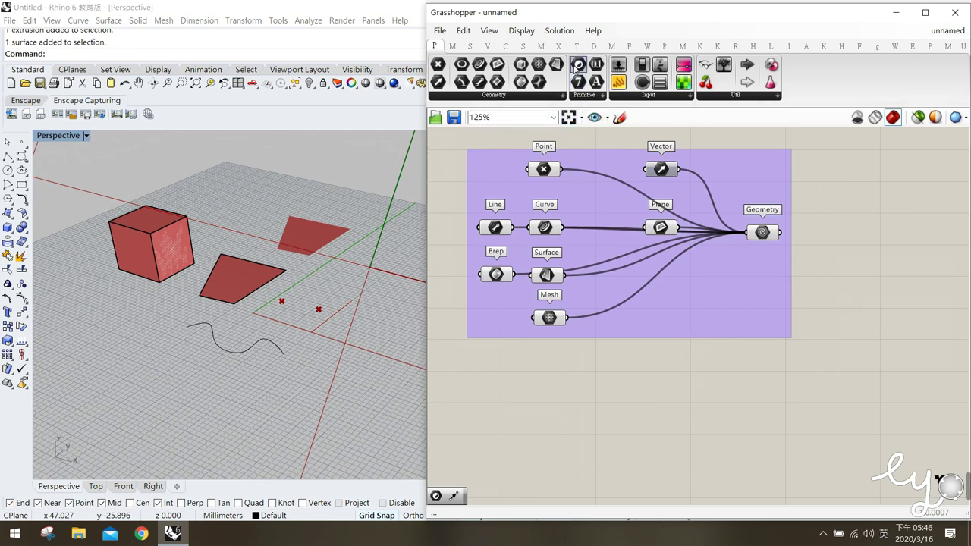
# Step: Add Boolean, Integer, Number and Text parameters in a vertical column below the geometry group
pyautogui.click(586, 97)
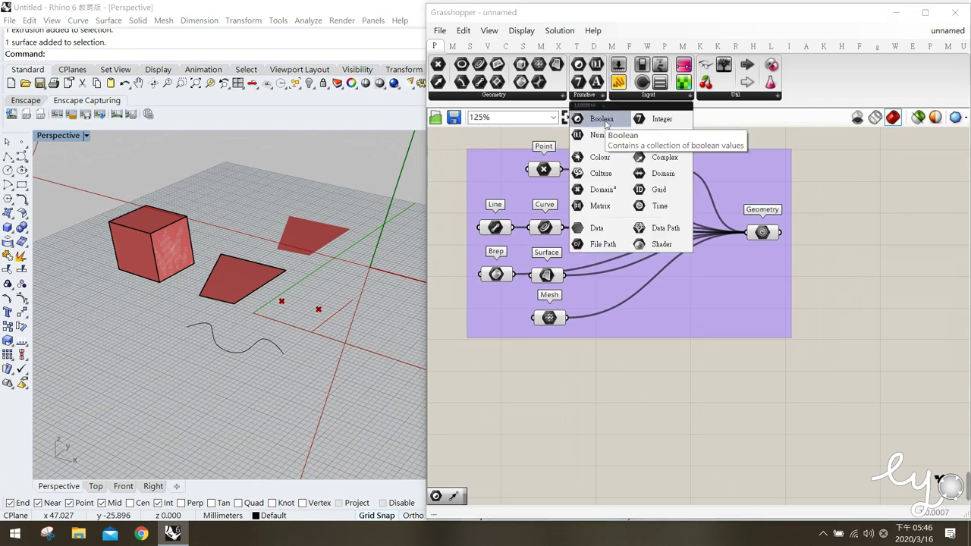
pyautogui.moveTo(605, 121); pyautogui.dragTo(556, 388)
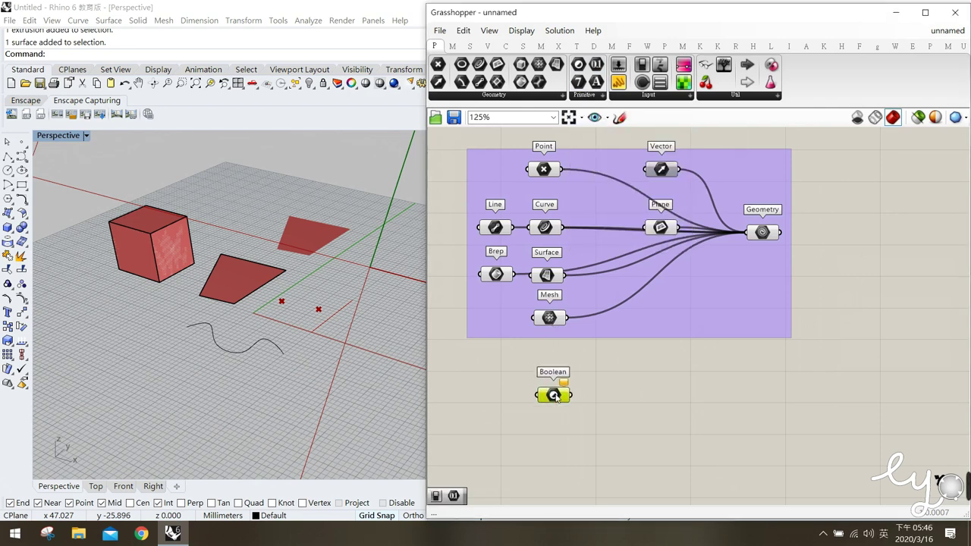
pyautogui.click(586, 97)
pyautogui.moveTo(641, 122); pyautogui.dragTo(554, 440)
pyautogui.click(576, 97)
pyautogui.moveTo(584, 163); pyautogui.dragTo(601, 349)
pyautogui.moveTo(601, 348); pyautogui.dragTo(592, 263, button='right')
pyautogui.moveTo(594, 263); pyautogui.dragTo(548, 405)
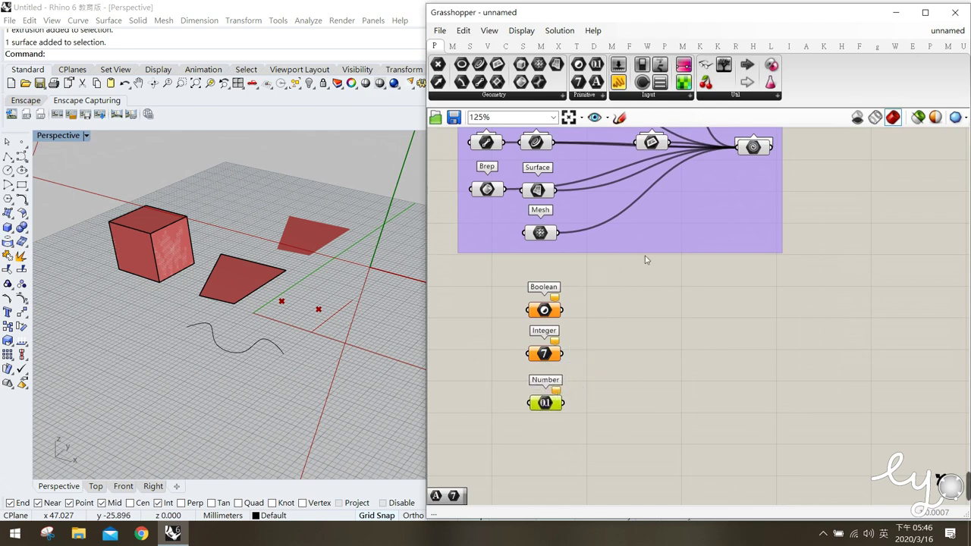
pyautogui.moveTo(645, 357); pyautogui.dragTo(650, 282, button='right')
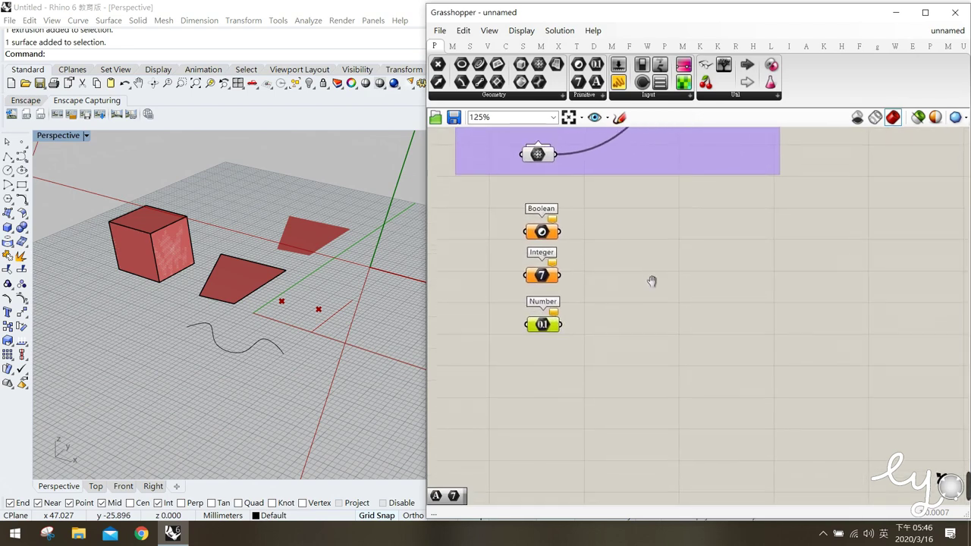
pyautogui.click(590, 99)
pyautogui.moveTo(658, 135); pyautogui.dragTo(553, 379)
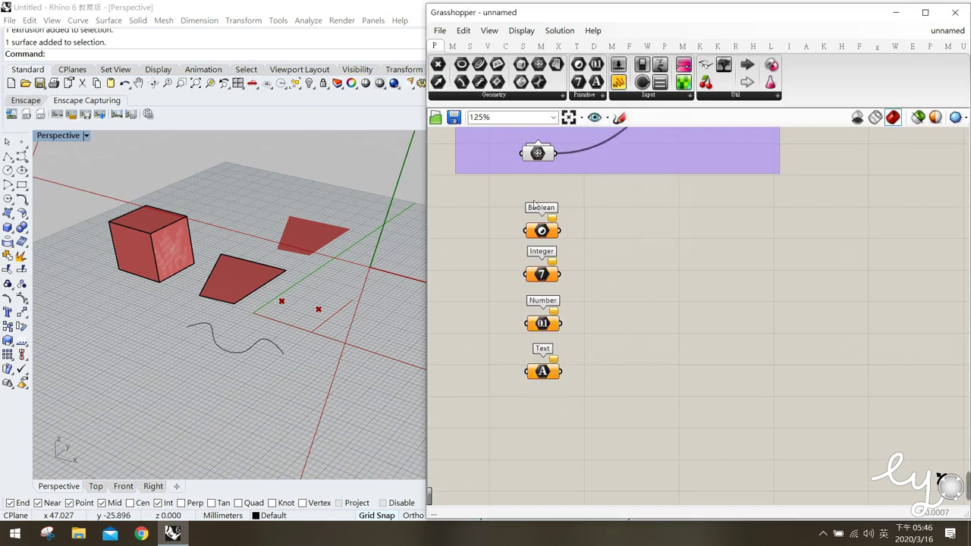
# Step: Add a compact Panel containing "true" beside the Boolean parameter and connect it to the parameter's input
pyautogui.moveTo(545, 235)
pyautogui.moveTo(684, 64); pyautogui.dragTo(474, 243)
pyautogui.moveTo(525, 281); pyautogui.dragTo(574, 281, button='right')
pyautogui.doubleClick(519, 253)
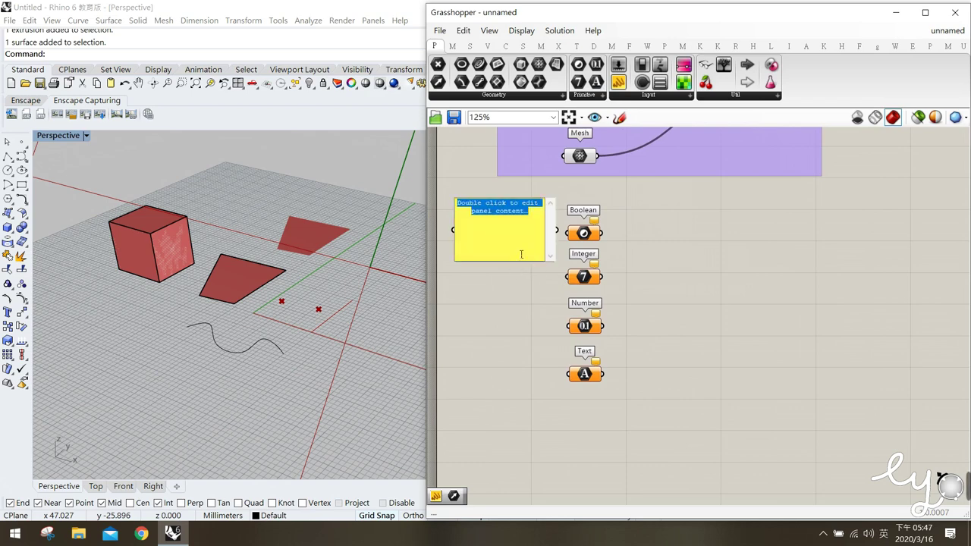
pyautogui.write('true')
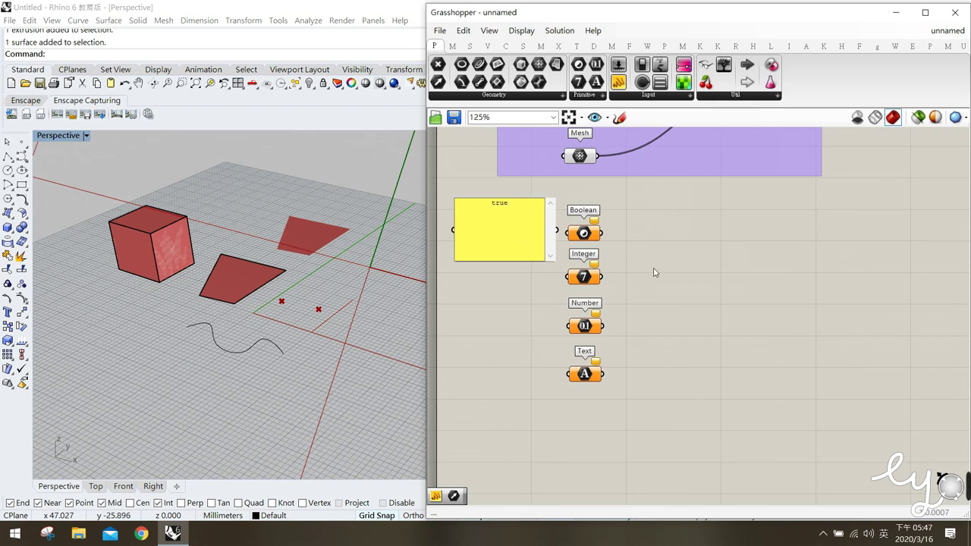
pyautogui.click(653, 267)
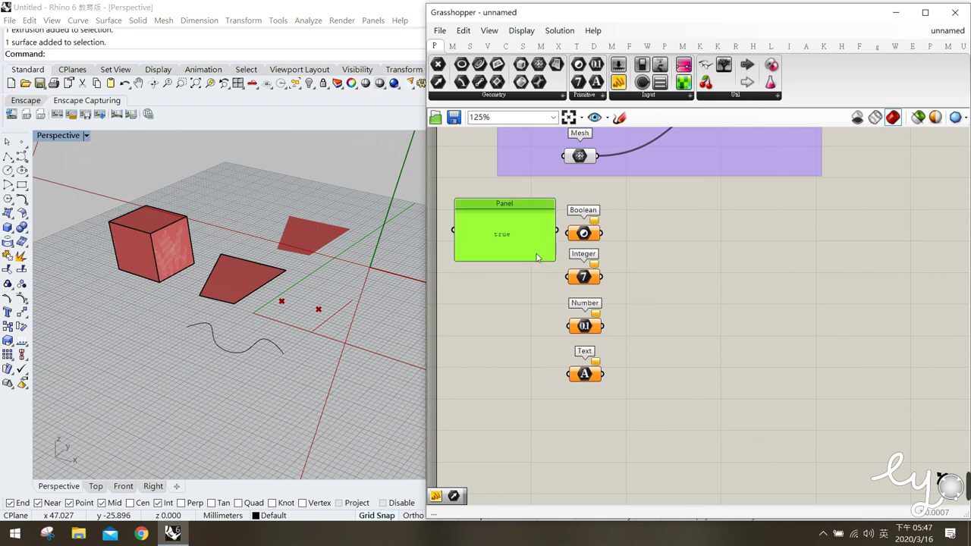
pyautogui.moveTo(554, 263); pyautogui.dragTo(568, 234)
pyautogui.click(559, 295)
pyautogui.moveTo(596, 240)
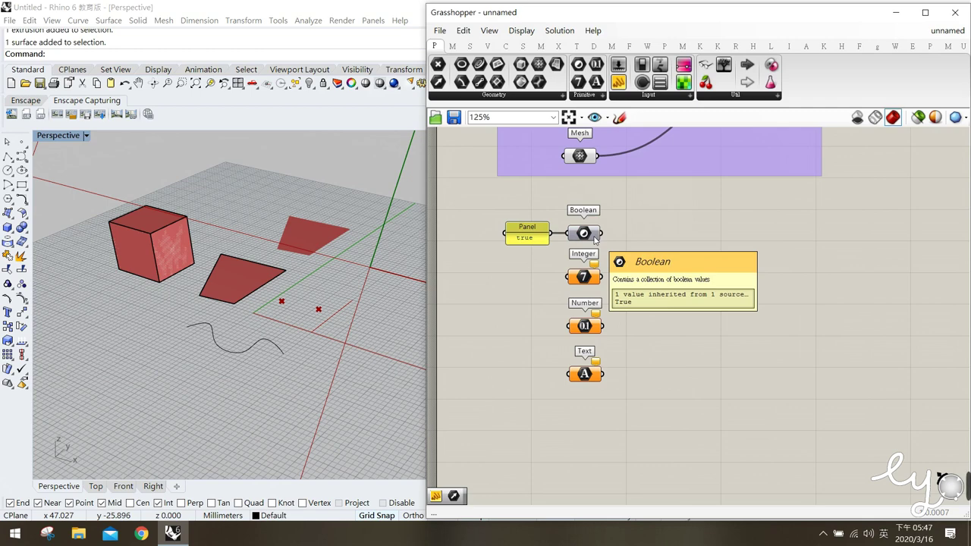
# Step: Add a compact Panel containing 6 beside the Integer parameter and connect it to the parameter's input
pyautogui.moveTo(583, 280)
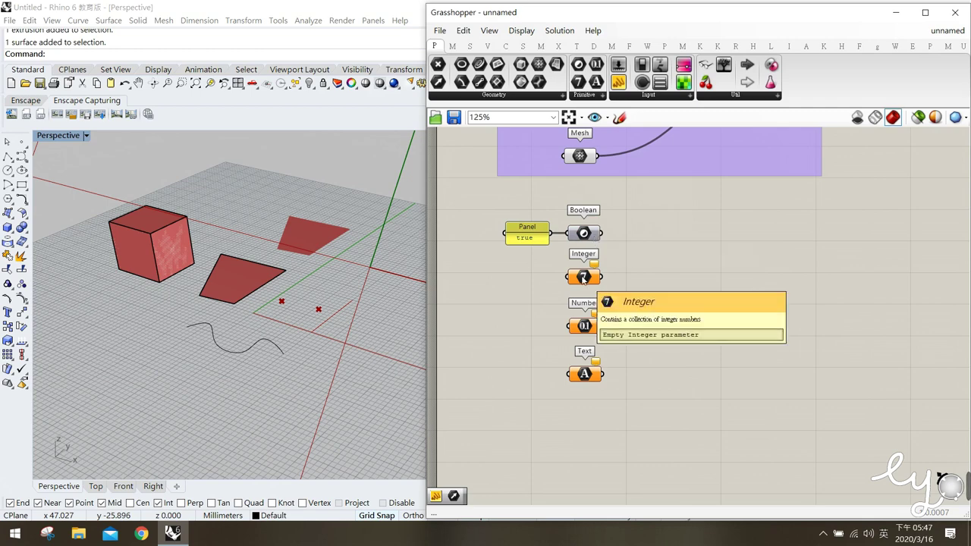
pyautogui.doubleClick(527, 279)
pyautogui.click(619, 82)
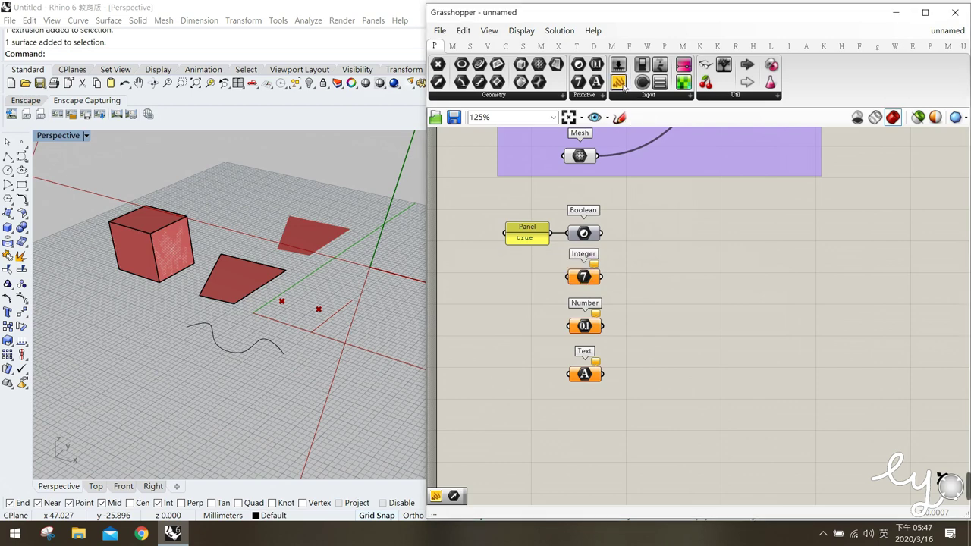
pyautogui.click(522, 296)
pyautogui.doubleClick(522, 296)
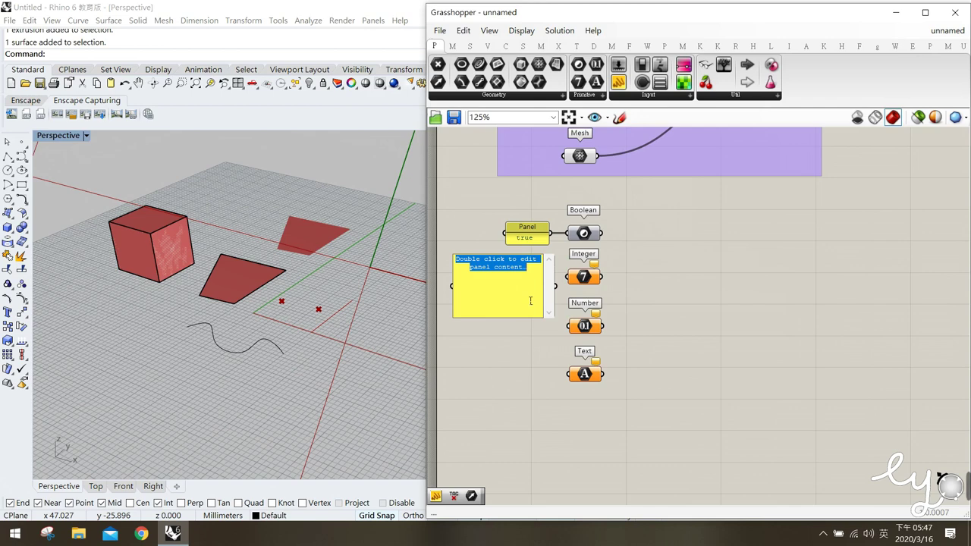
pyautogui.write('6')
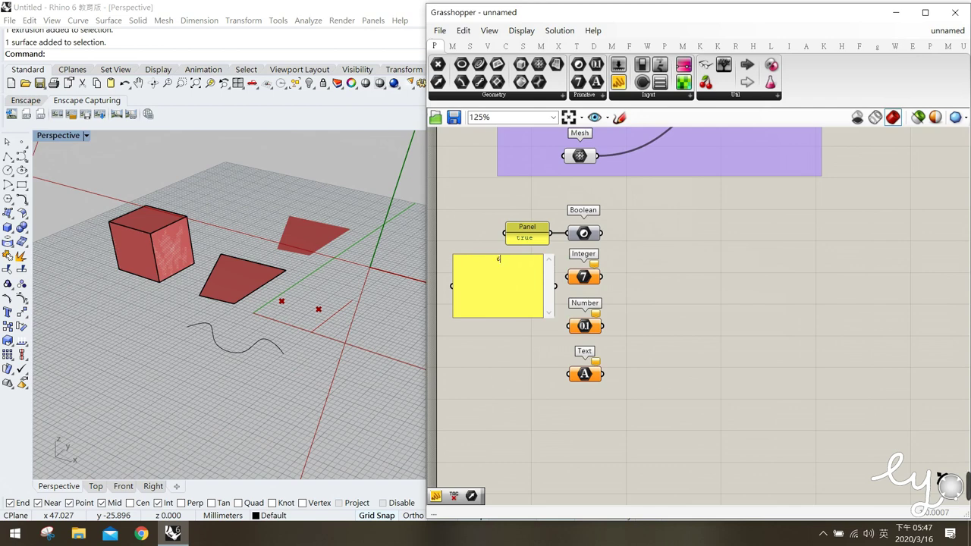
pyautogui.click(655, 313)
pyautogui.click(520, 297)
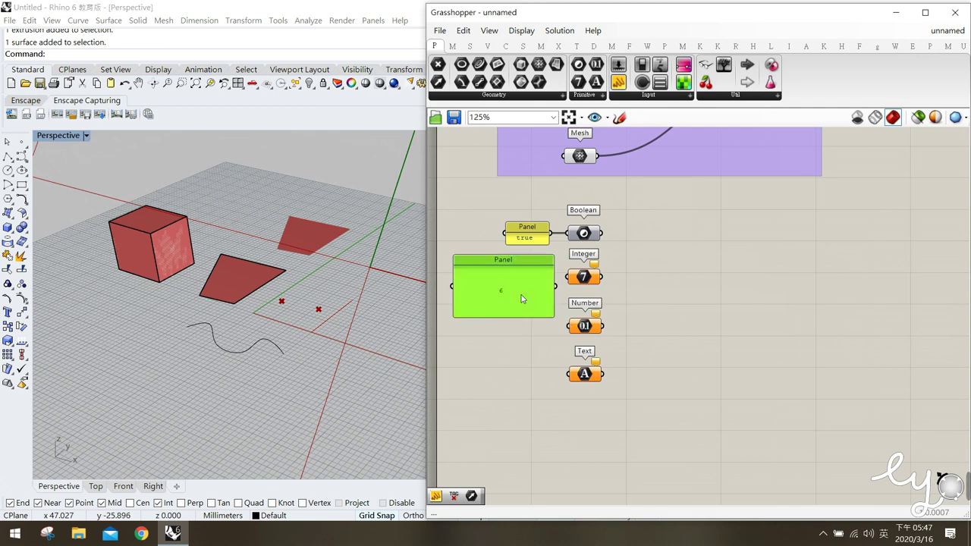
pyautogui.moveTo(540, 308); pyautogui.dragTo(541, 282)
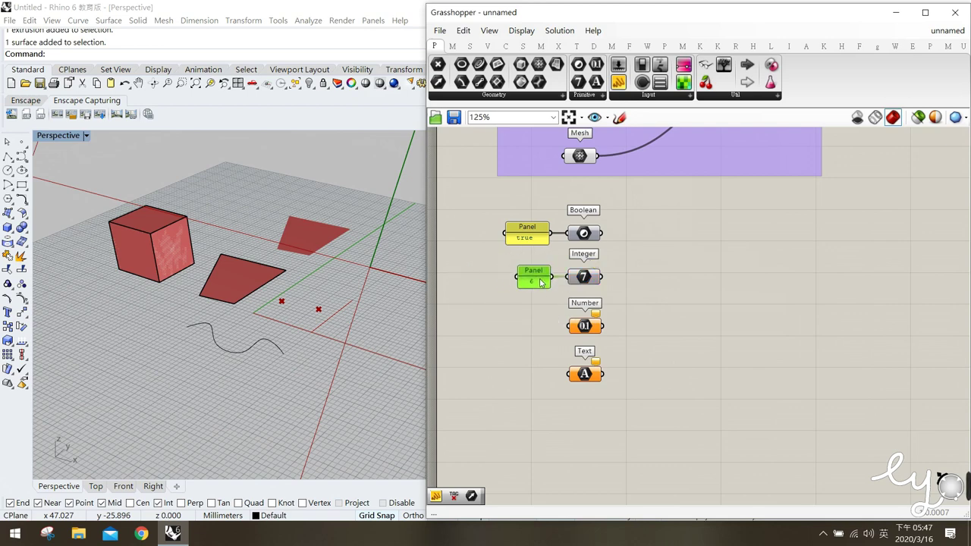
pyautogui.moveTo(597, 280)
# Step: Add a compact Panel containing 0.05 beside the Number parameter and connect it to the parameter's input
pyautogui.moveTo(619, 81); pyautogui.dragTo(516, 326)
pyautogui.doubleClick(519, 327)
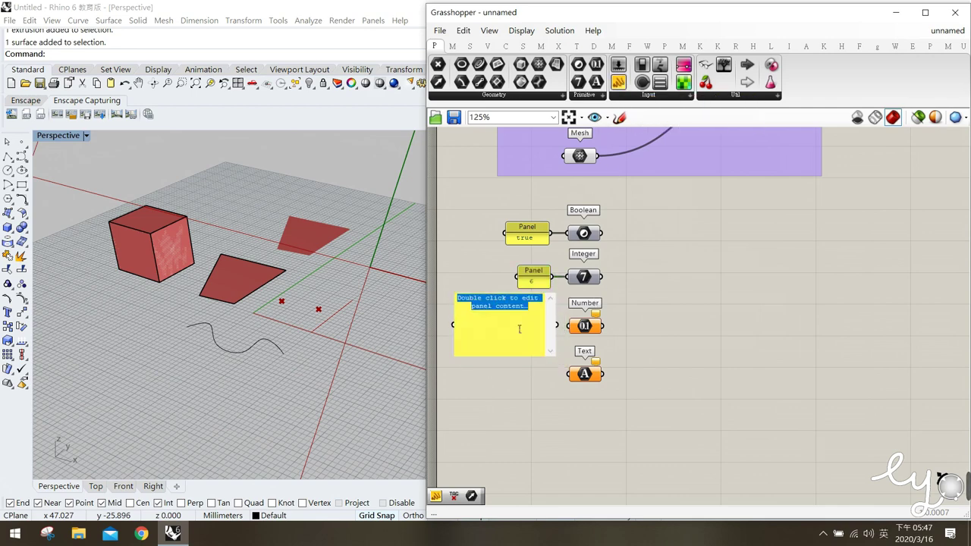
pyautogui.write('0.05')
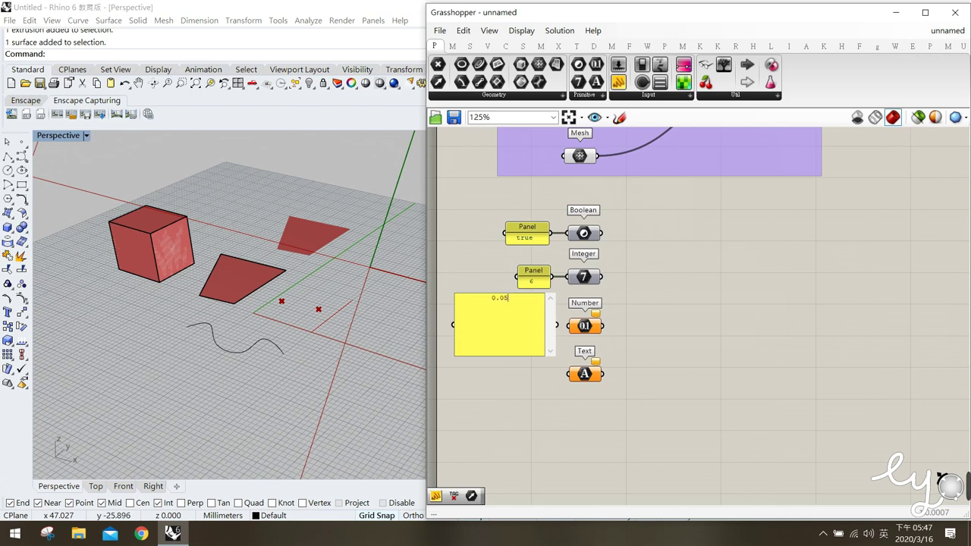
pyautogui.click(559, 357)
pyautogui.moveTo(546, 350); pyautogui.dragTo(583, 327)
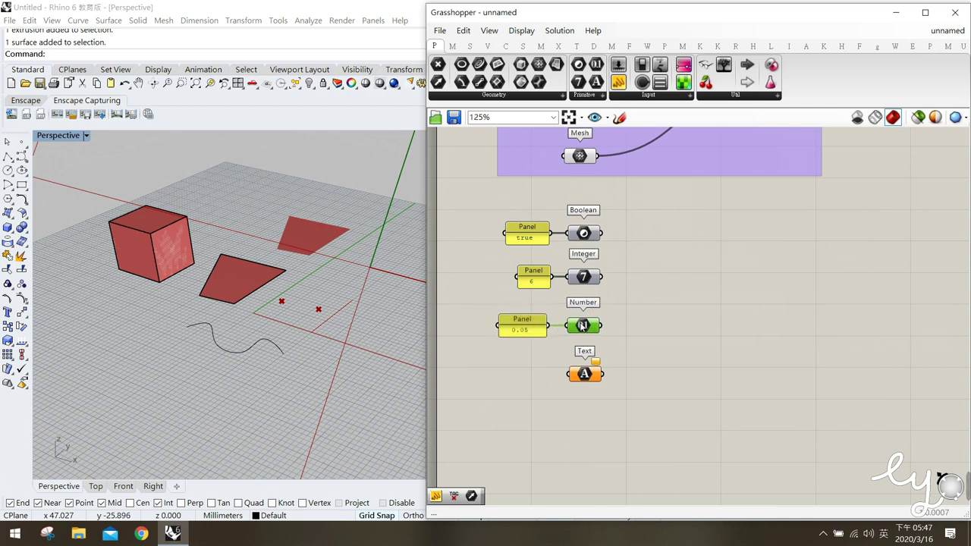
pyautogui.moveTo(598, 327)
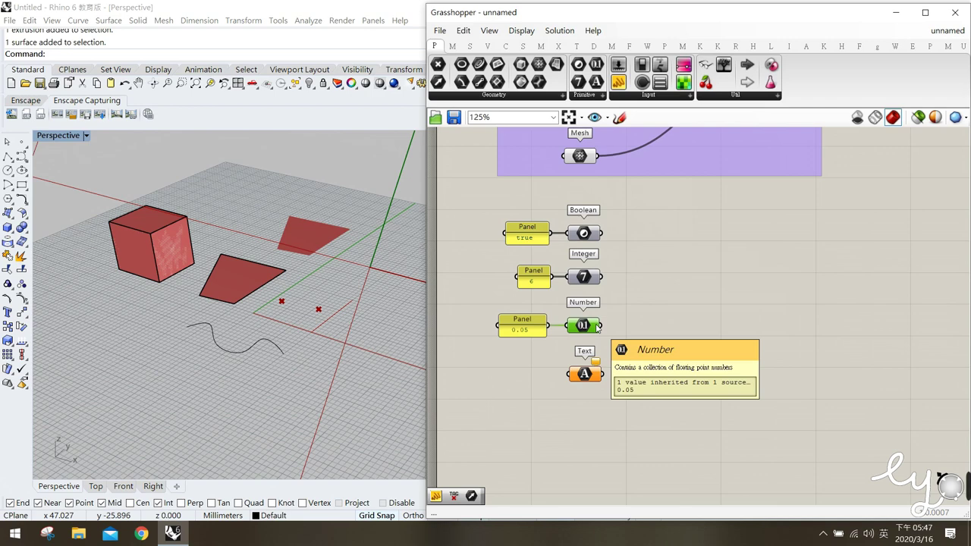
# Step: Add a compact Panel containing "asdqwedfgs" beside the Text parameter and connect it to the parameter's input
pyautogui.moveTo(618, 82); pyautogui.dragTo(519, 385)
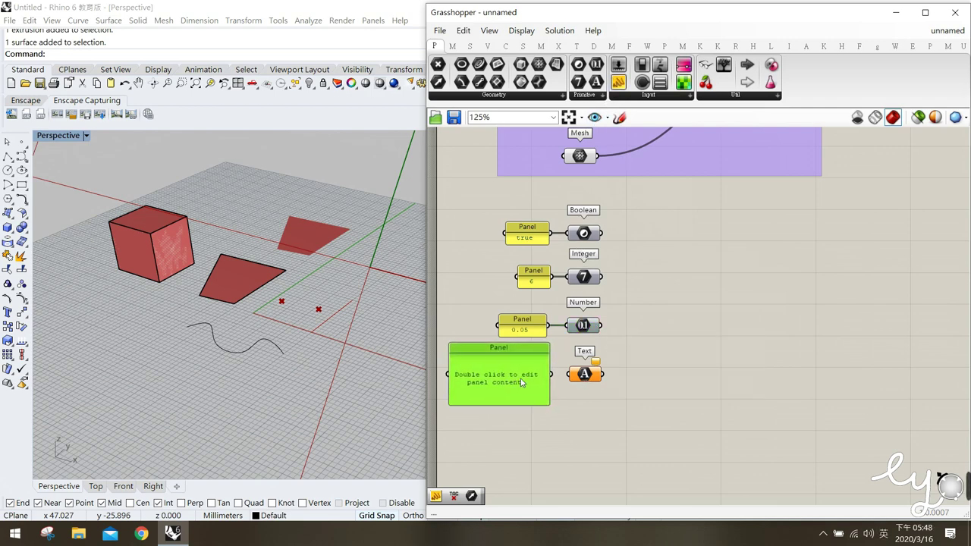
pyautogui.doubleClick(519, 384)
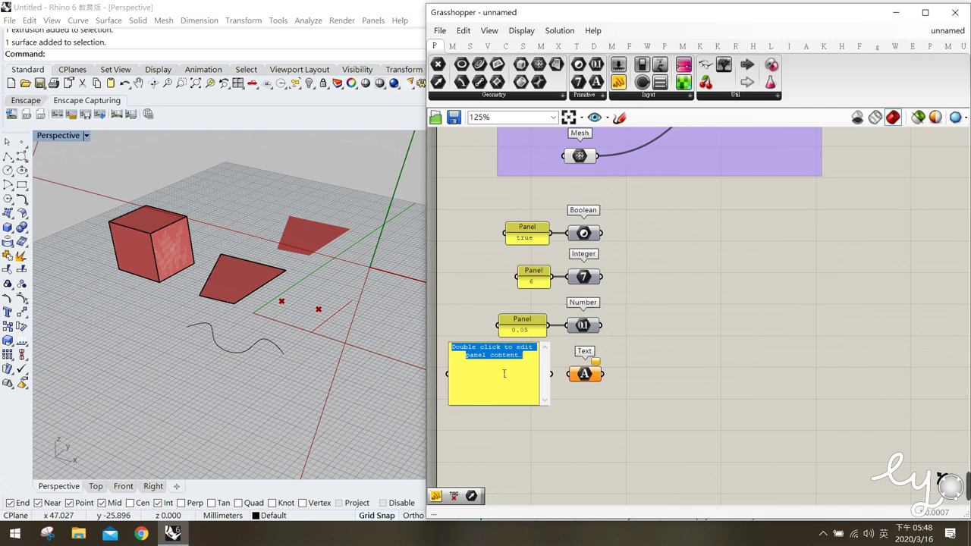
pyautogui.write('asdqwedfgs')
pyautogui.click(552, 413)
pyautogui.click(521, 390)
pyautogui.moveTo(553, 408); pyautogui.dragTo(538, 377)
pyautogui.click(627, 415)
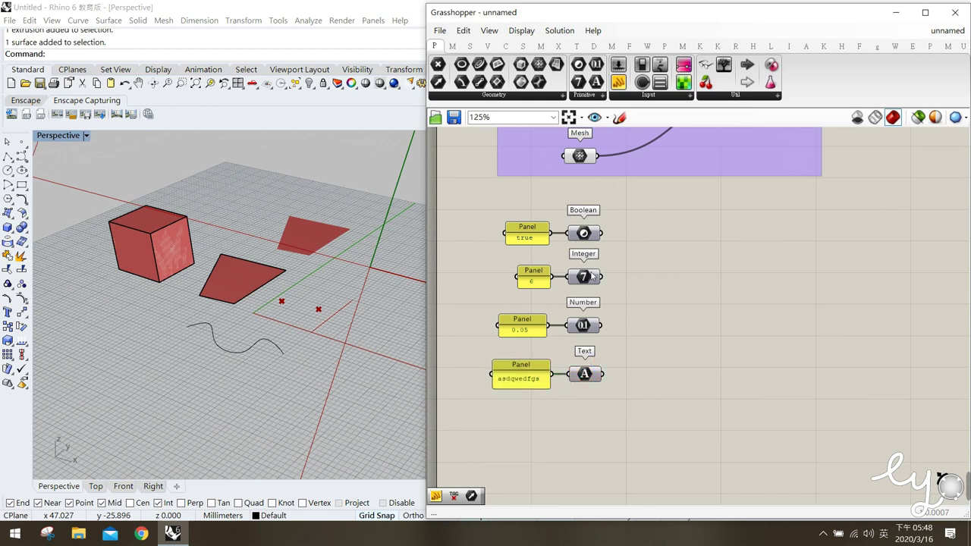
# Step: Place a Data parameter on the canvas beside the column of primitive parameters
pyautogui.moveTo(609, 405); pyautogui.dragTo(478, 210)
pyautogui.click(603, 95)
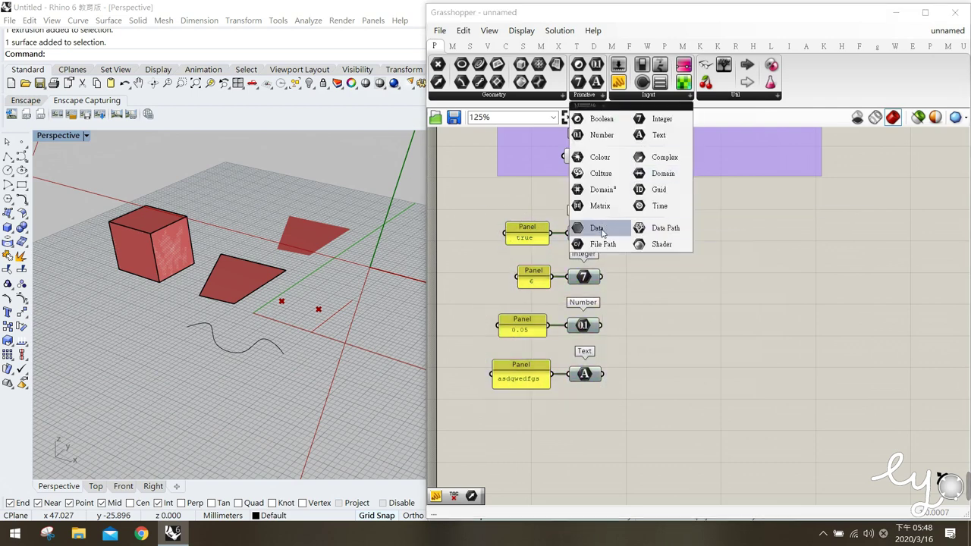
pyautogui.click(571, 195)
pyautogui.click(691, 315)
pyautogui.moveTo(693, 312); pyautogui.dragTo(692, 308)
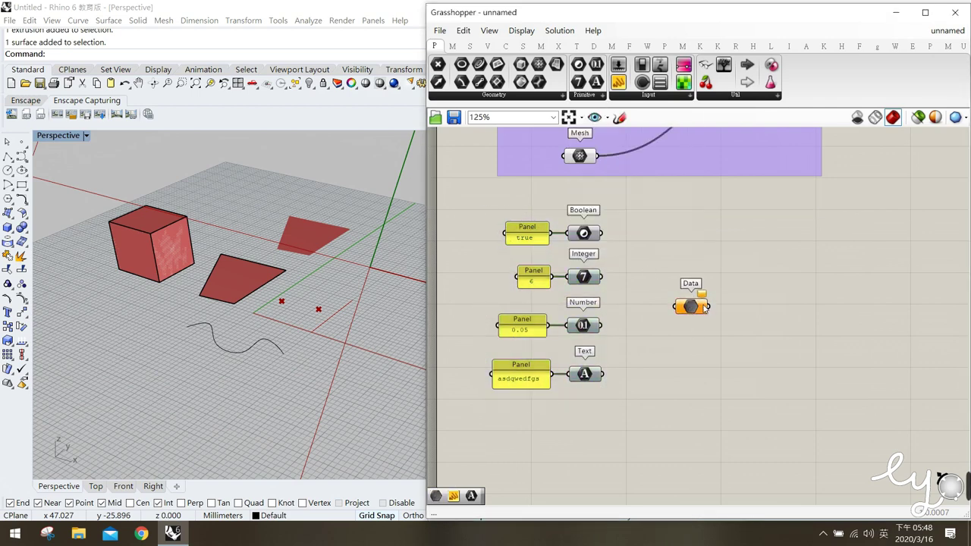
pyautogui.click(696, 312)
# Step: Connect the Boolean, Integer, Number and Text outputs together into the Data parameter's input
pyautogui.moveTo(613, 422); pyautogui.dragTo(489, 215)
pyautogui.click(626, 263)
pyautogui.moveTo(602, 233); pyautogui.dragTo(675, 307)
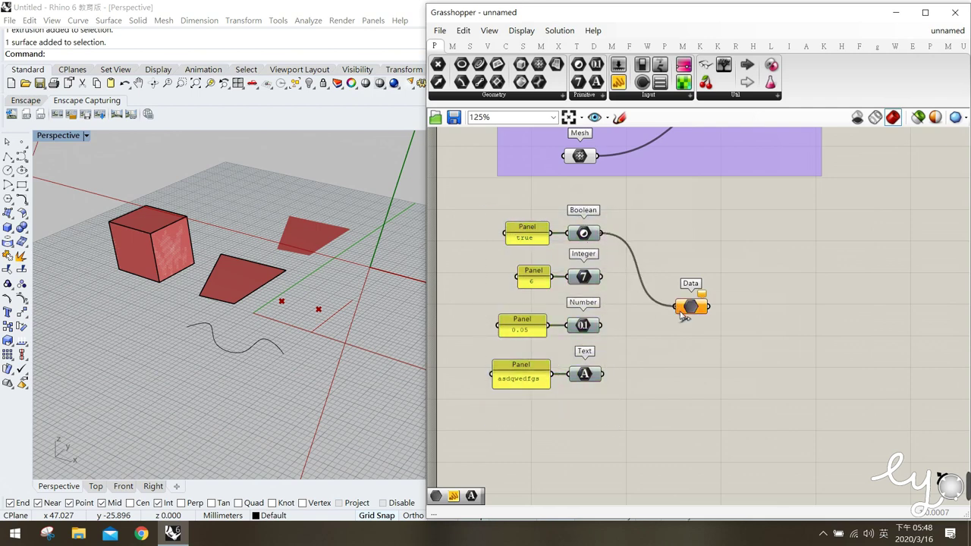
pyautogui.moveTo(604, 276); pyautogui.dragTo(676, 306)
pyautogui.moveTo(605, 326); pyautogui.dragTo(675, 306)
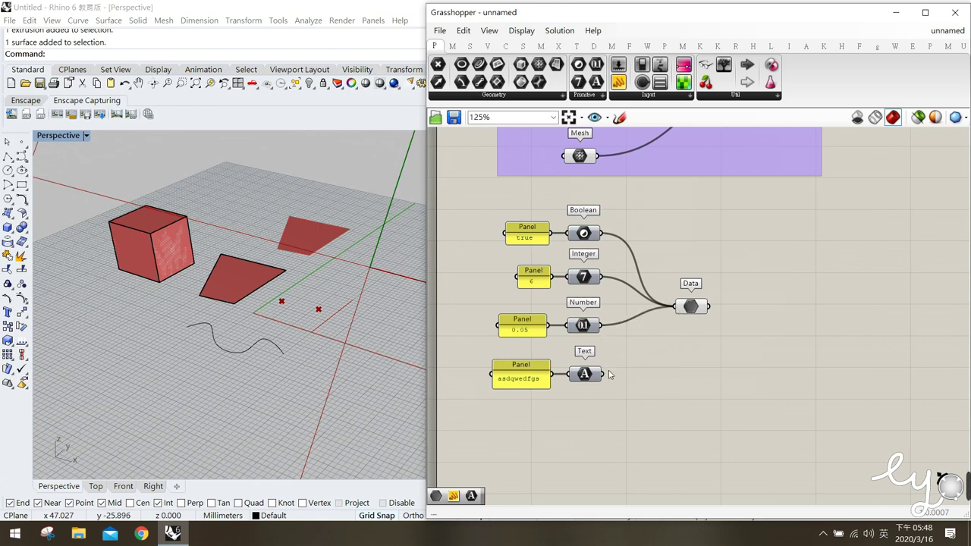
pyautogui.moveTo(605, 374); pyautogui.dragTo(675, 307)
# Step: Group the four panels, the primitive parameters and the Data parameter together on the canvas
pyautogui.moveTo(720, 404); pyautogui.dragTo(480, 207)
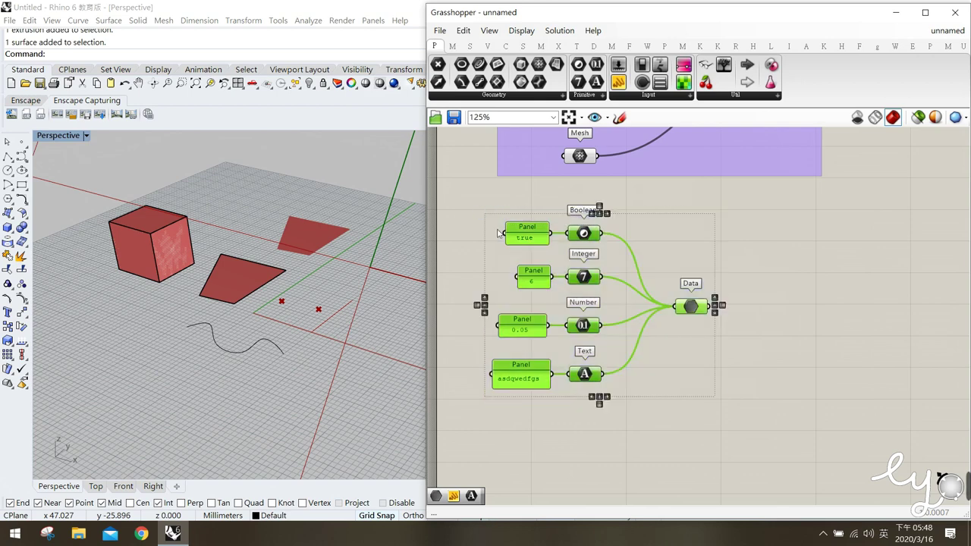
pyautogui.moveTo(688, 307)
pyautogui.middleClick(688, 306)
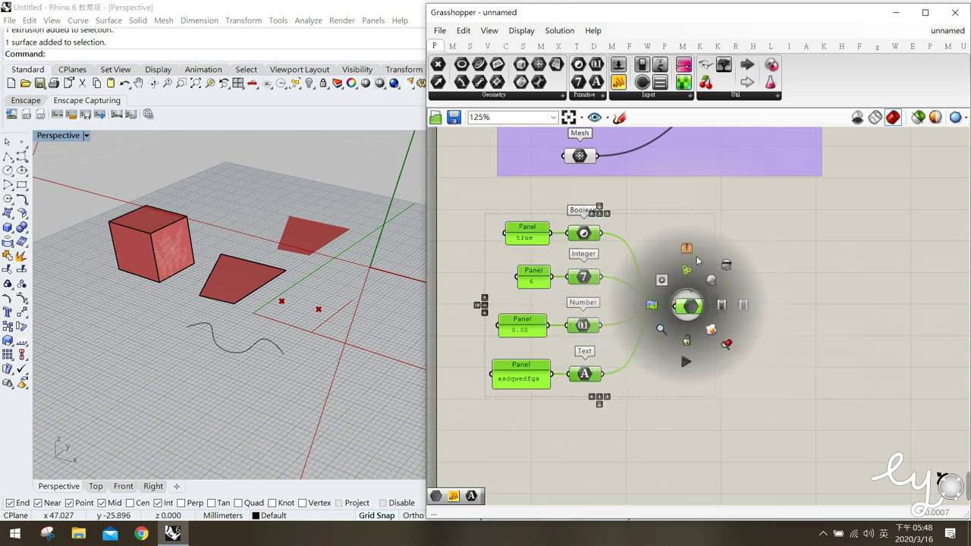
pyautogui.click(692, 267)
pyautogui.moveTo(717, 235); pyautogui.dragTo(729, 219)
# Step: Review both parameter groups and select the source objects in the Rhino viewport to examine them, leaving nothing selected
pyautogui.moveTo(786, 251); pyautogui.dragTo(761, 371, button='right')
pyautogui.scroll(-3, 763, 308)
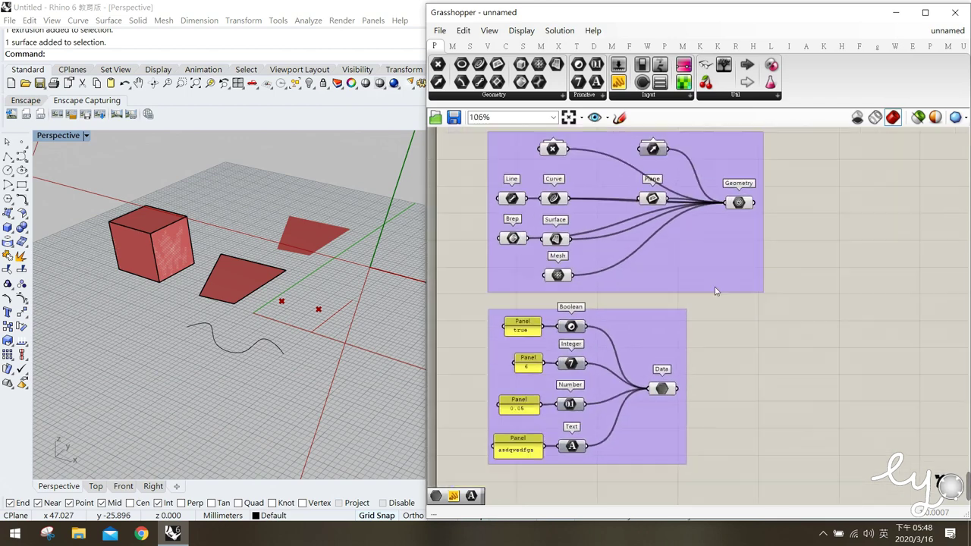
pyautogui.scroll(2, 737, 303)
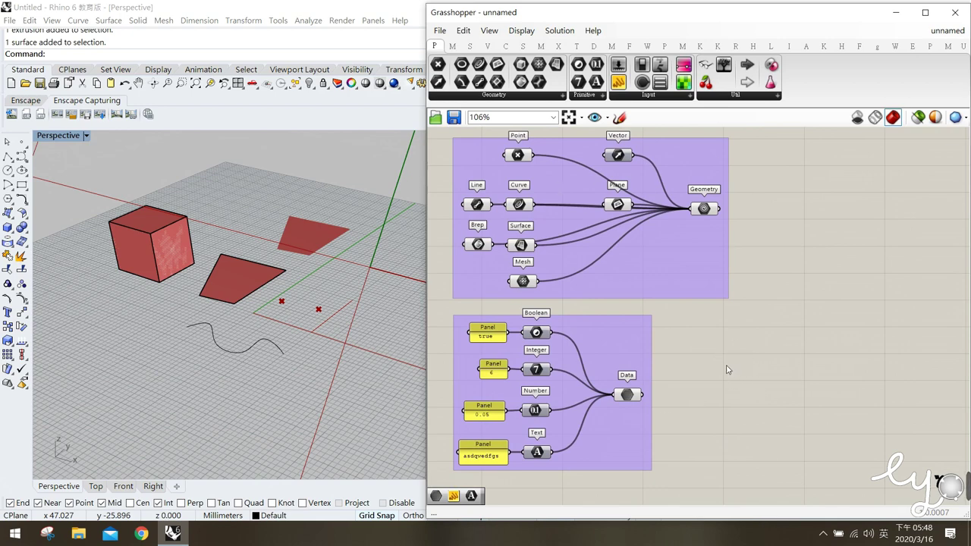
pyautogui.moveTo(659, 293); pyautogui.dragTo(683, 308, button='right')
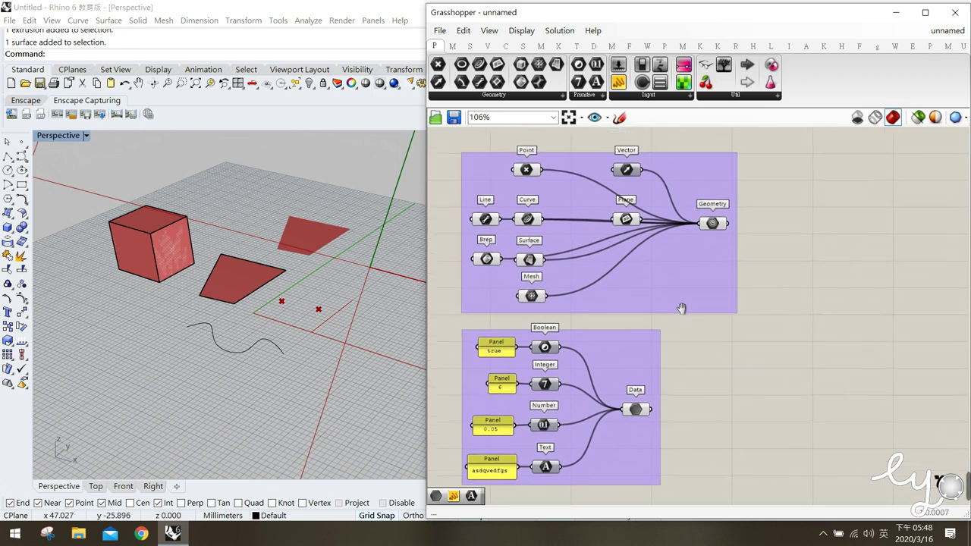
pyautogui.moveTo(735, 359); pyautogui.dragTo(740, 363, button='right')
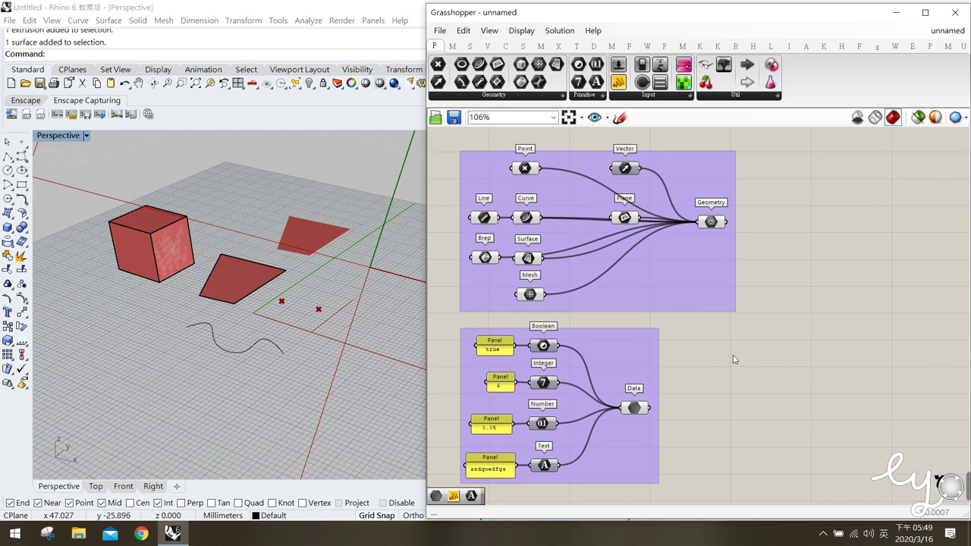
pyautogui.click(182, 250)
pyautogui.click(247, 261)
pyautogui.click(182, 230)
pyautogui.click(239, 258)
pyautogui.moveTo(307, 388); pyautogui.dragTo(182, 167)
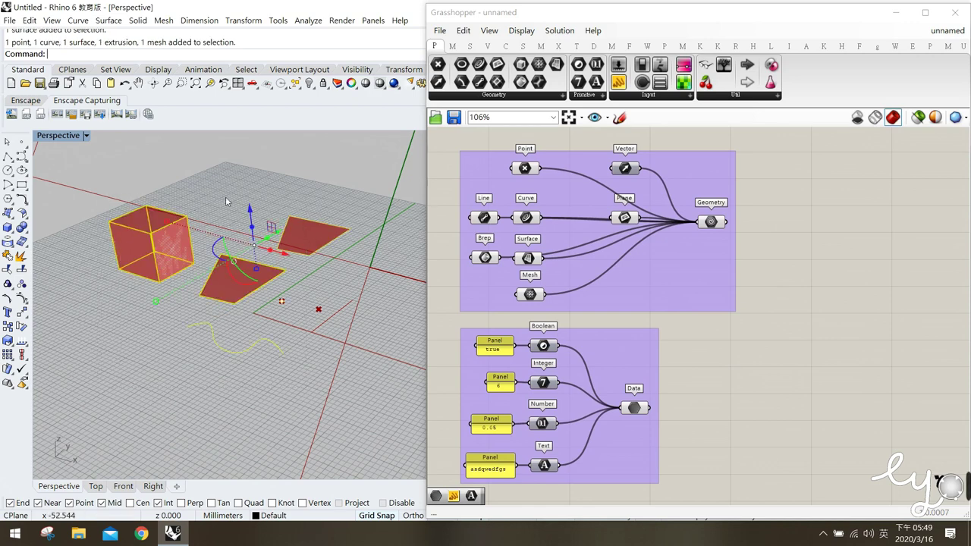
pyautogui.click(359, 419)
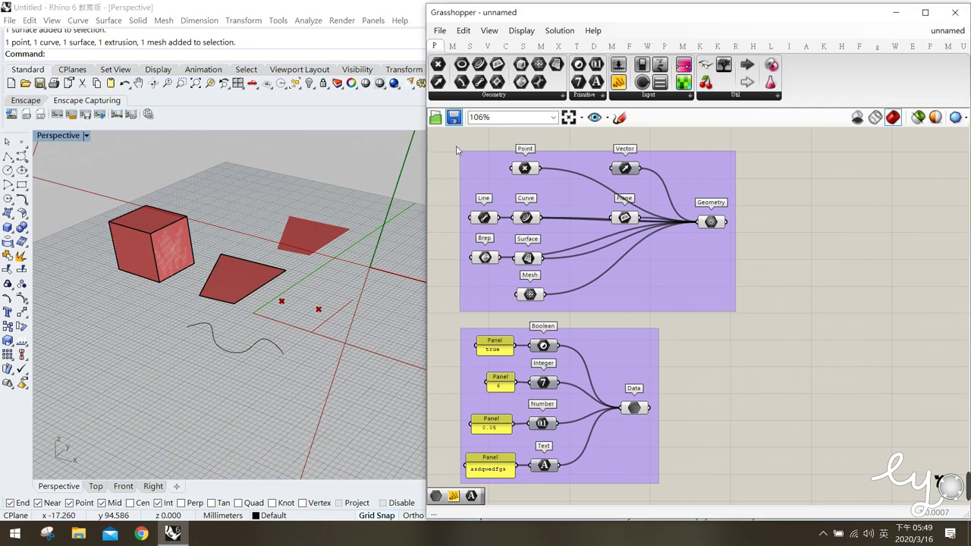
# Step: Save the Grasshopper definition to the desktop as 002.gh
pyautogui.click(440, 30)
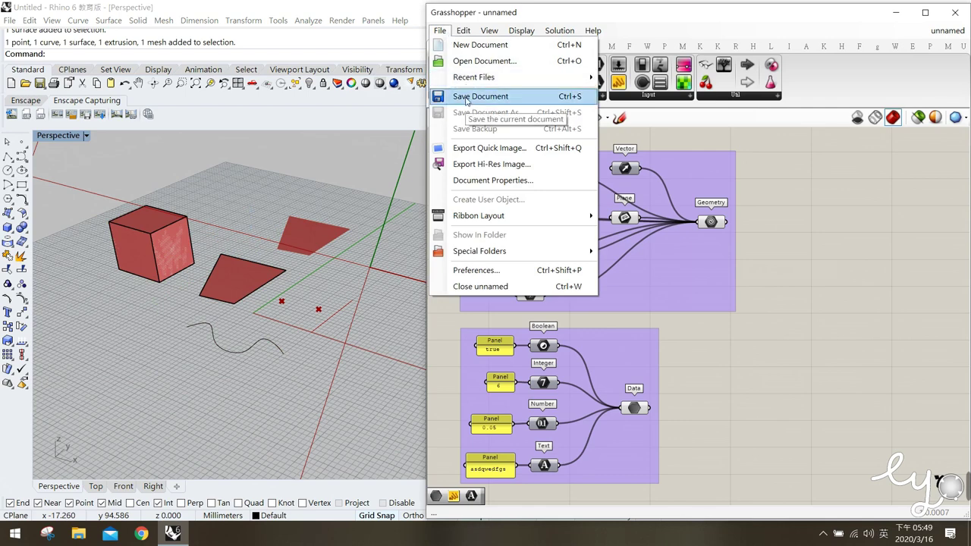
pyautogui.click(497, 97)
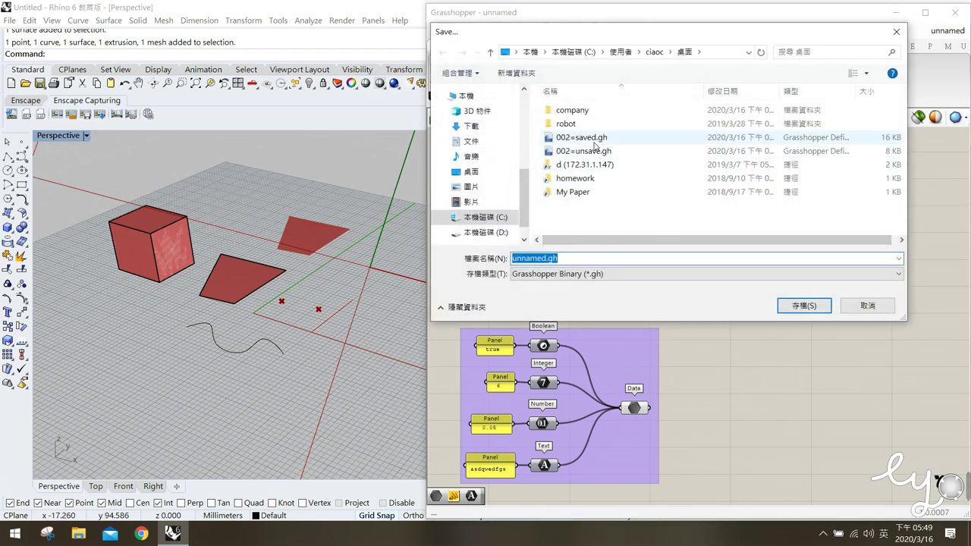
pyautogui.click(571, 260)
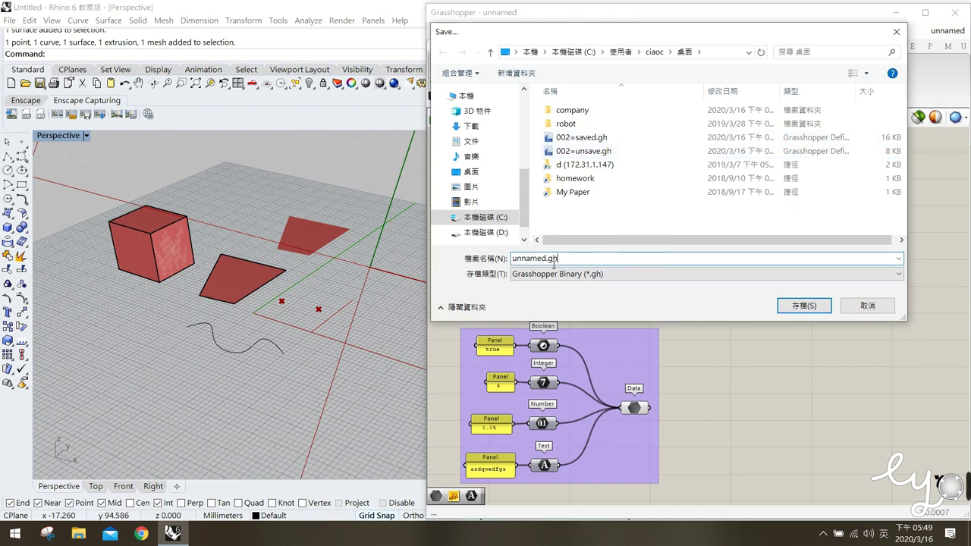
pyautogui.doubleClick(550, 259)
pyautogui.write('0')
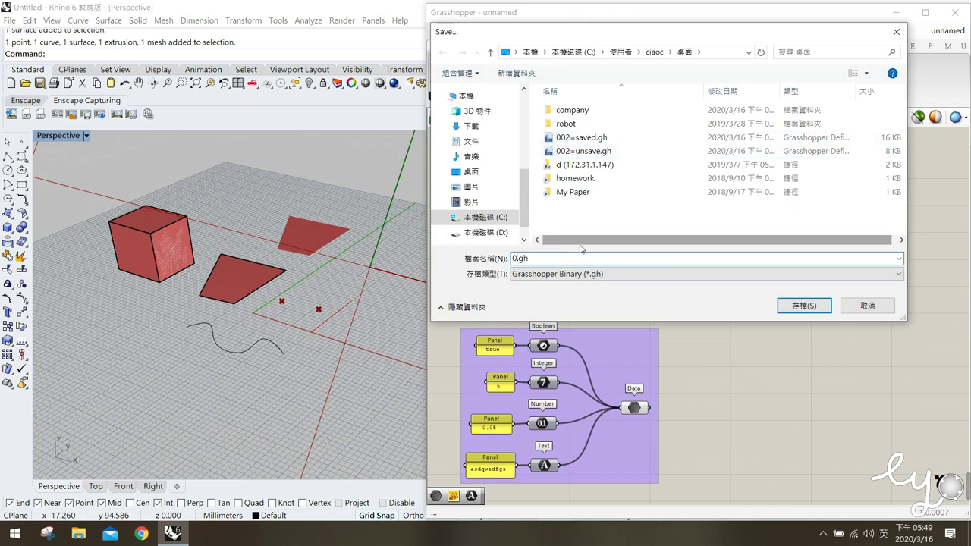
pyautogui.write('02')
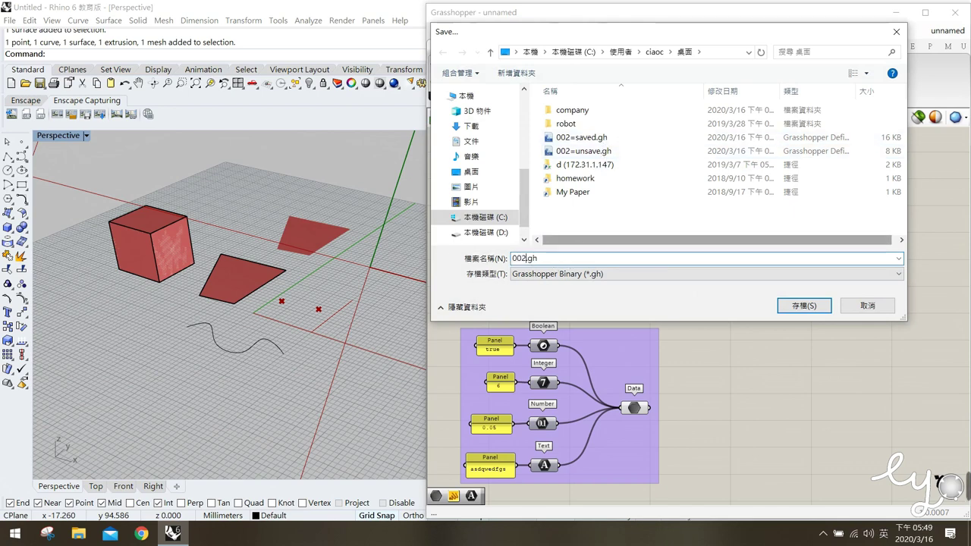
pyautogui.click(796, 307)
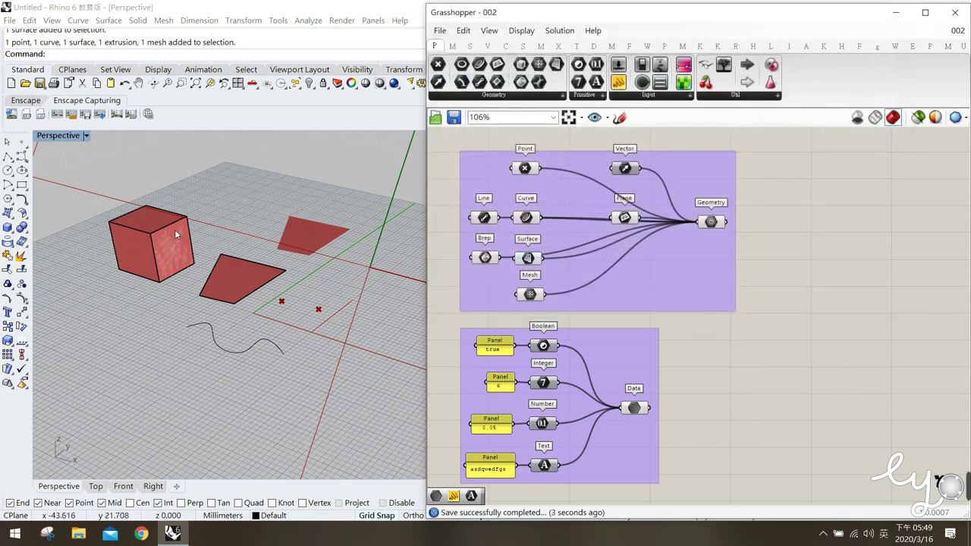
# Step: Save the Rhino model to the desktop as 002.3dm
pyautogui.click(9, 20)
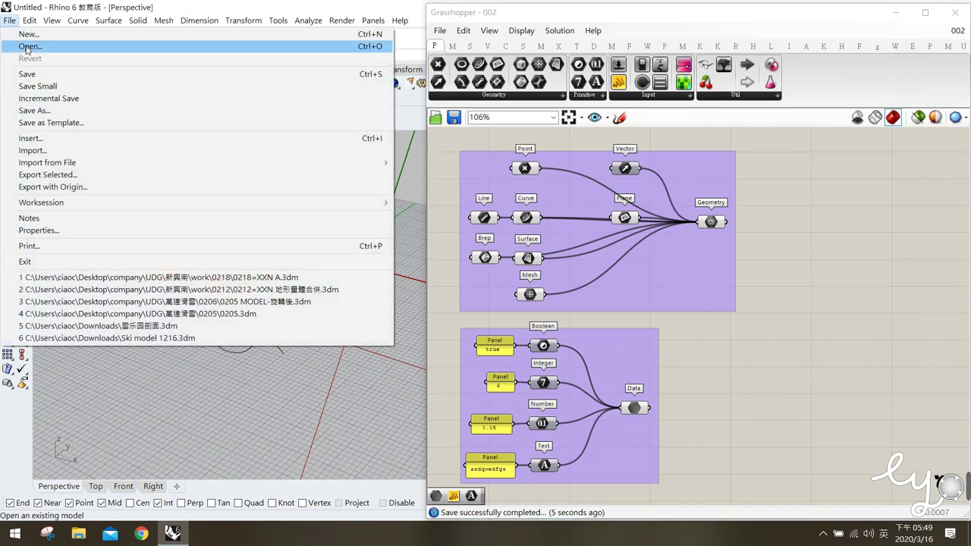
pyautogui.click(27, 73)
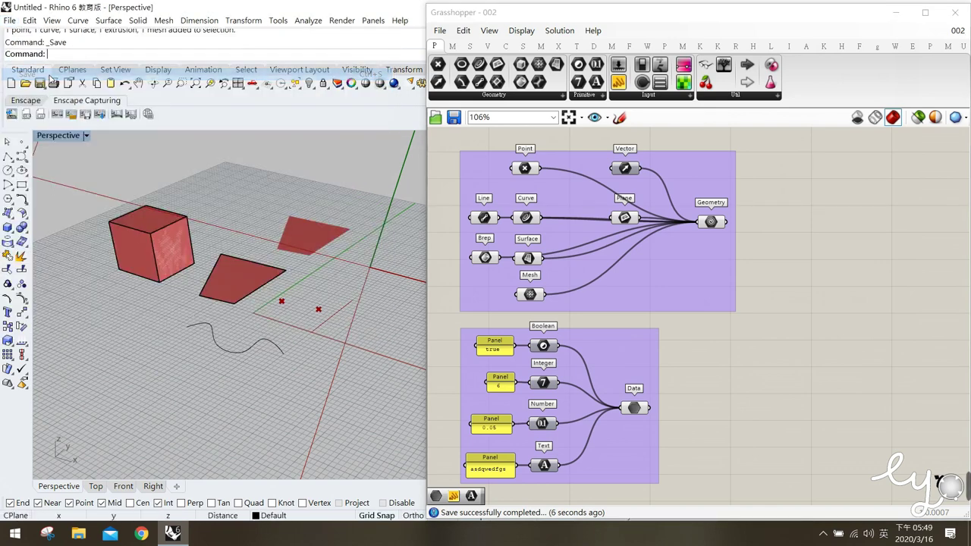
pyautogui.click(45, 176)
pyautogui.doubleClick(116, 264)
pyautogui.doubleClick(112, 263)
pyautogui.write('002.3dm')
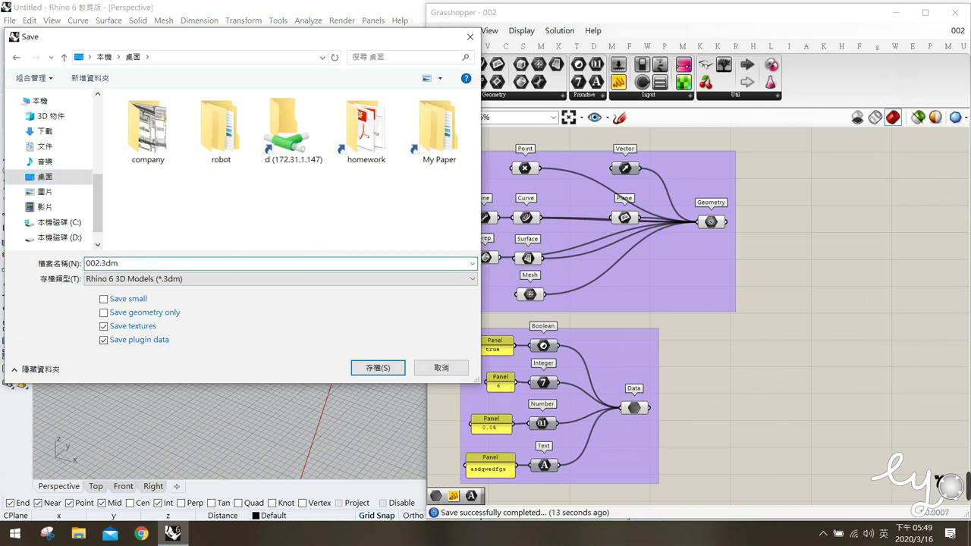
pyautogui.click(377, 367)
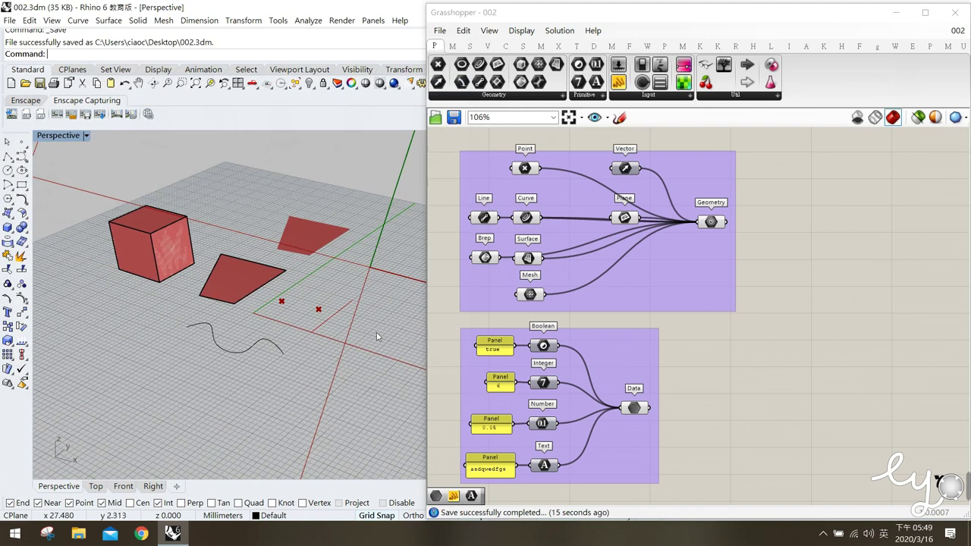
# Step: Close the Grasshopper window and exit Rhino
pyautogui.click(709, 363)
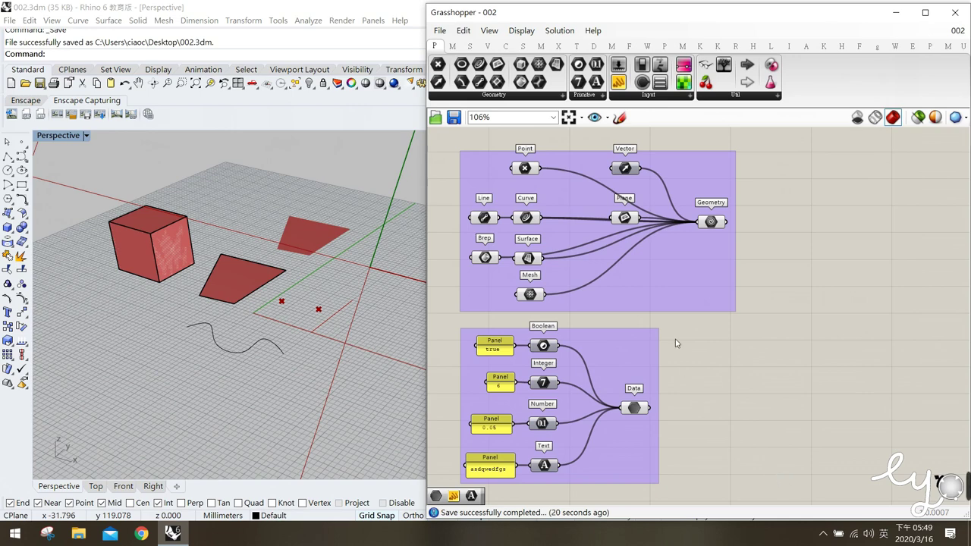
pyautogui.moveTo(764, 481); pyautogui.dragTo(436, 130)
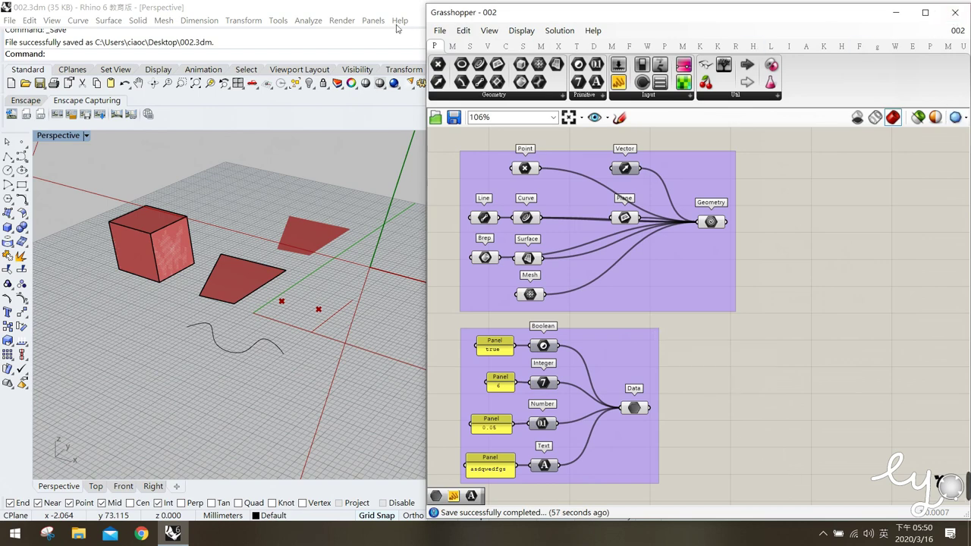
pyautogui.click(954, 14)
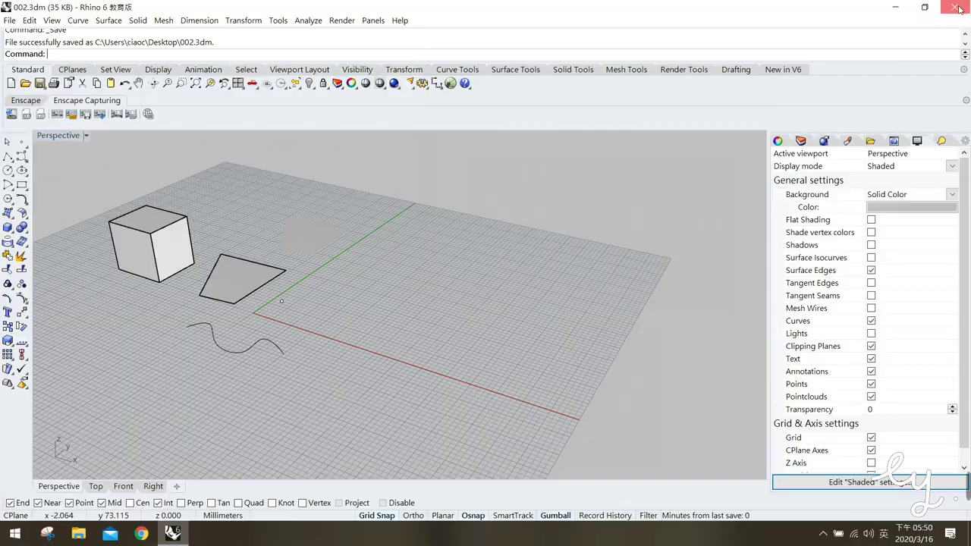
pyautogui.click(964, 8)
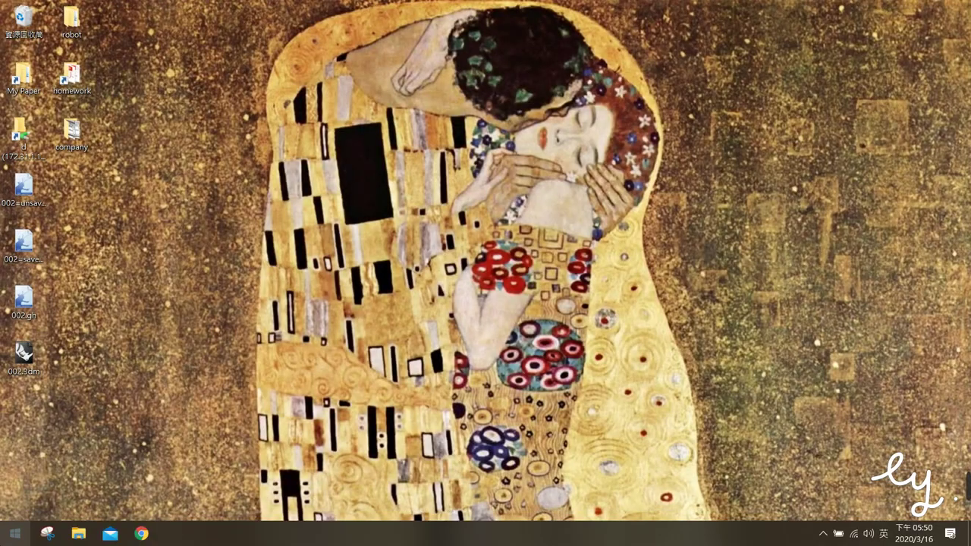
# Step: Relaunch Rhino with an empty model, start Grasshopper and reopen the recent definition 002
pyautogui.click(14, 534)
pyautogui.click(236, 274)
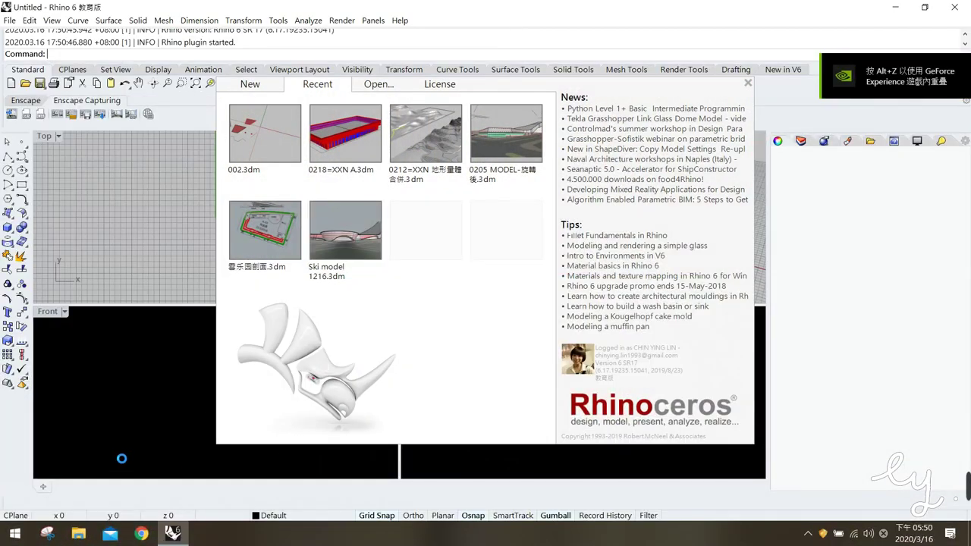
pyautogui.click(159, 366)
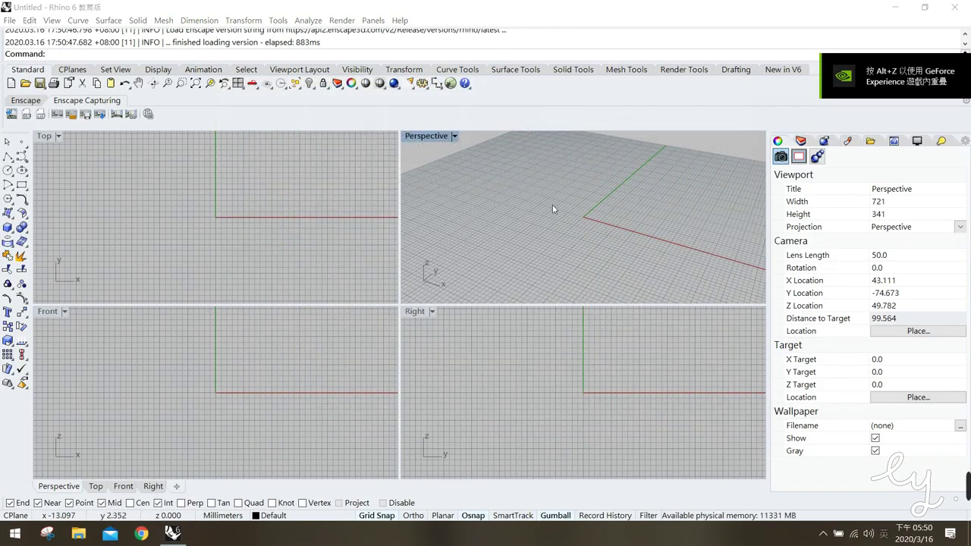
pyautogui.click(450, 84)
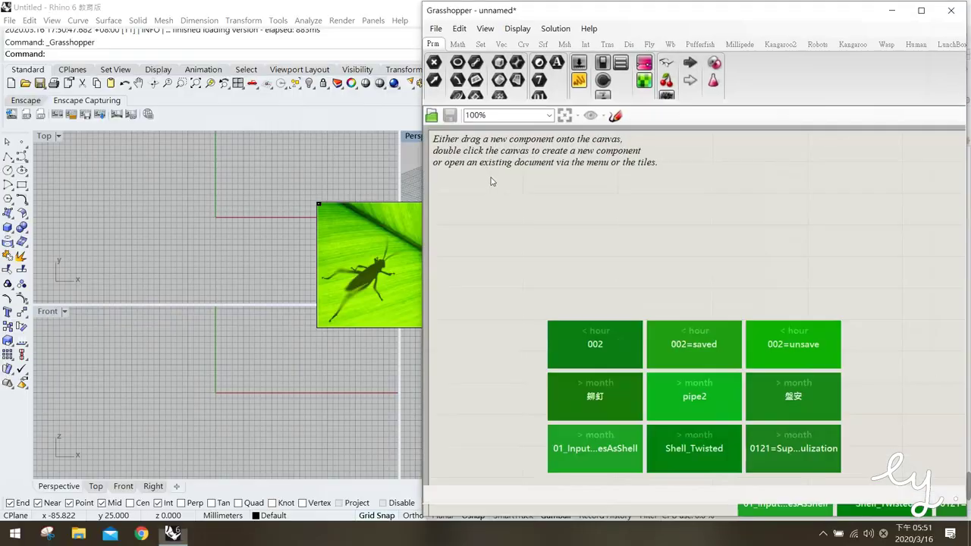
pyautogui.click(837, 166)
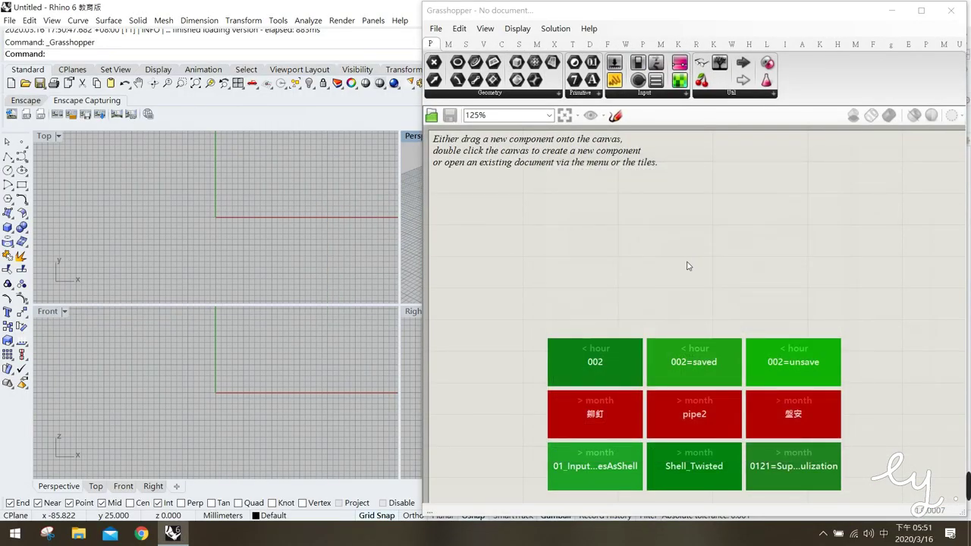
pyautogui.click(611, 372)
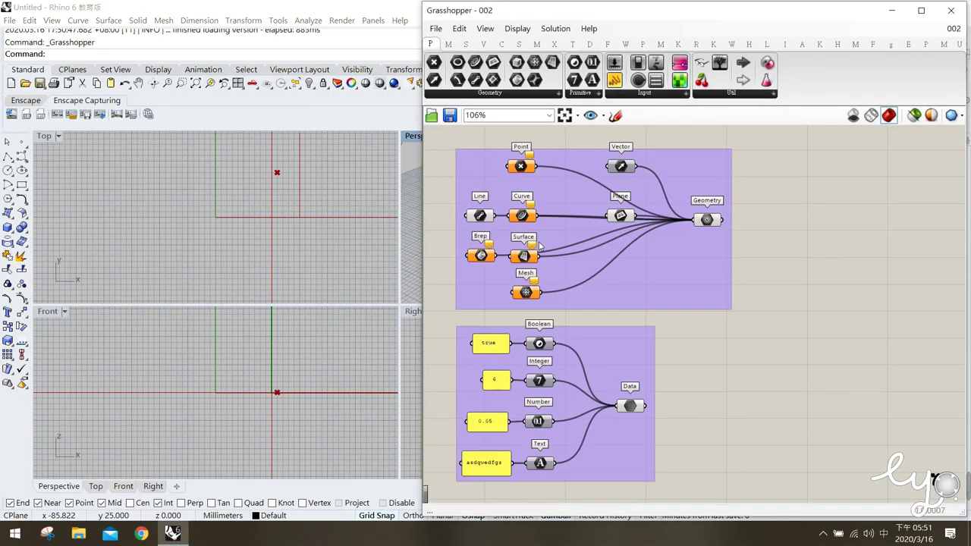
# Step: Maximize the Perspective viewport and examine the geometry parameters and their preview while the Rhino model is not loaded
pyautogui.click(516, 162)
pyautogui.click(516, 217)
pyautogui.doubleClick(410, 136)
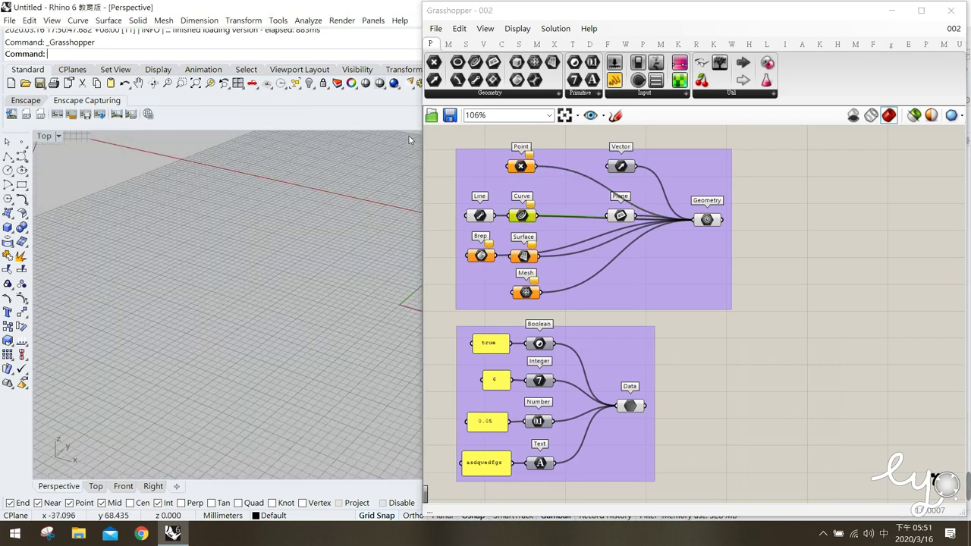
pyautogui.moveTo(164, 329); pyautogui.dragTo(188, 327, button='right')
pyautogui.scroll(3, 204, 326)
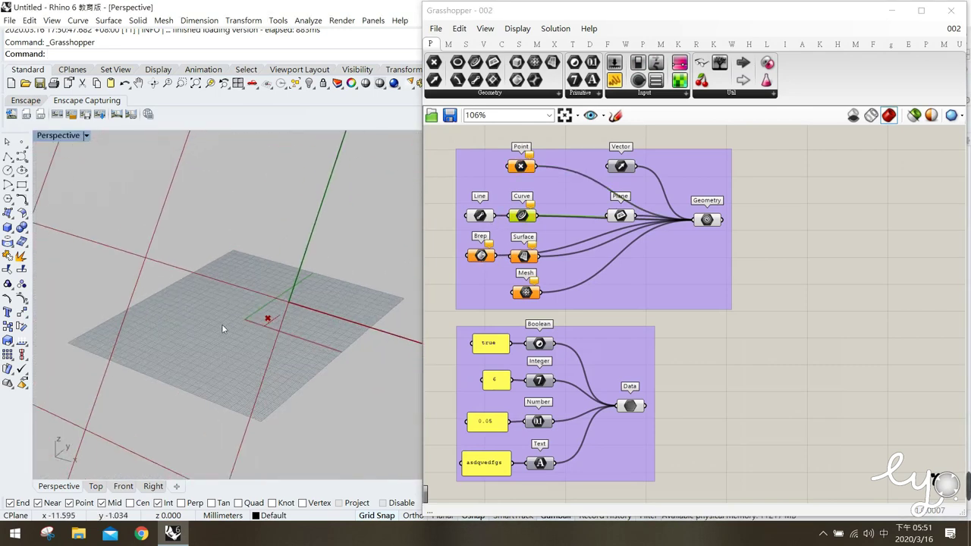
pyautogui.scroll(2, 179, 330)
pyautogui.click(495, 155)
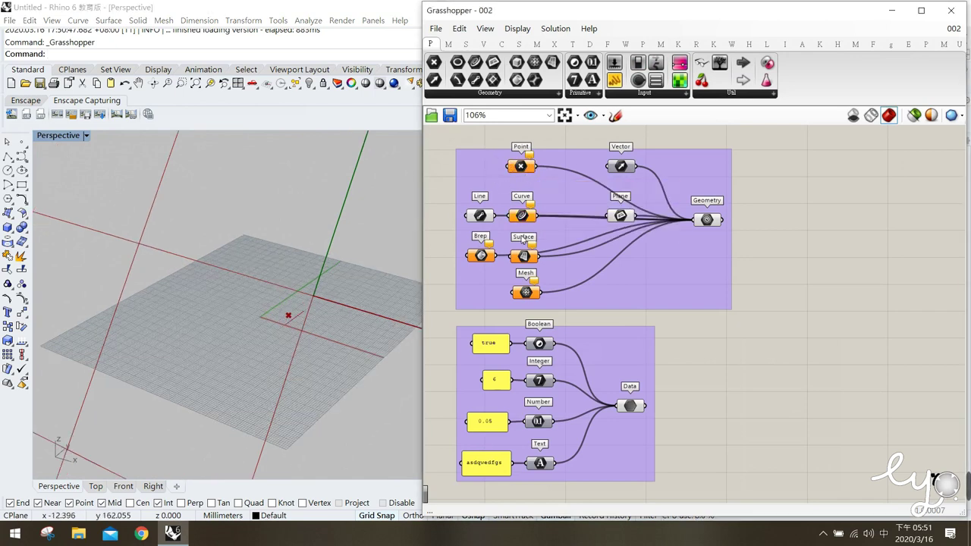
pyautogui.click(238, 255)
# Step: Open the model 002.3dm from the desktop in Rhino
pyautogui.click(10, 20)
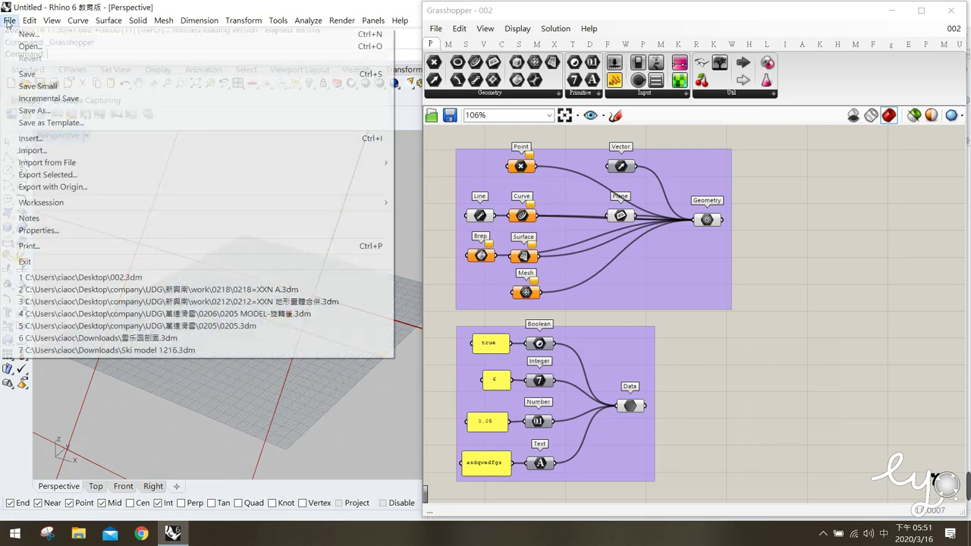
pyautogui.click(29, 47)
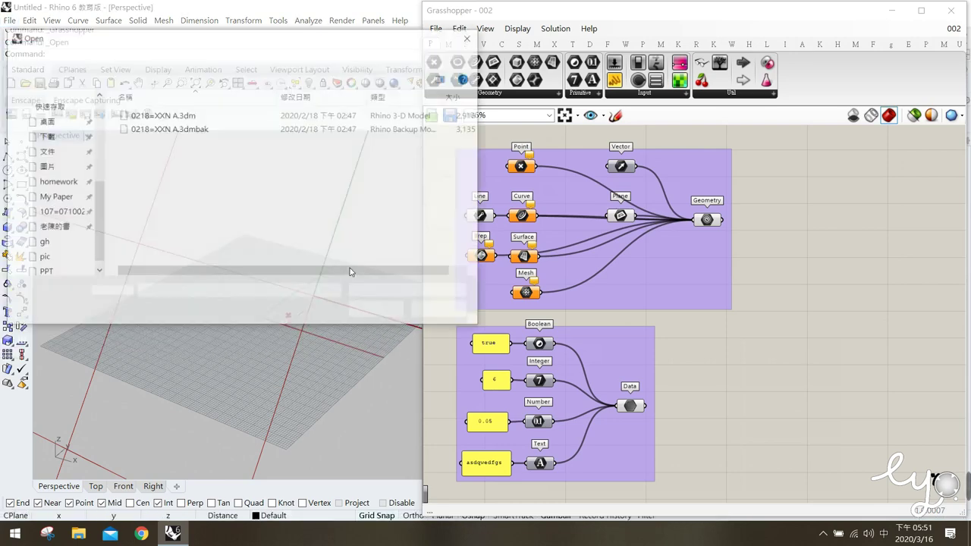
pyautogui.click(45, 191)
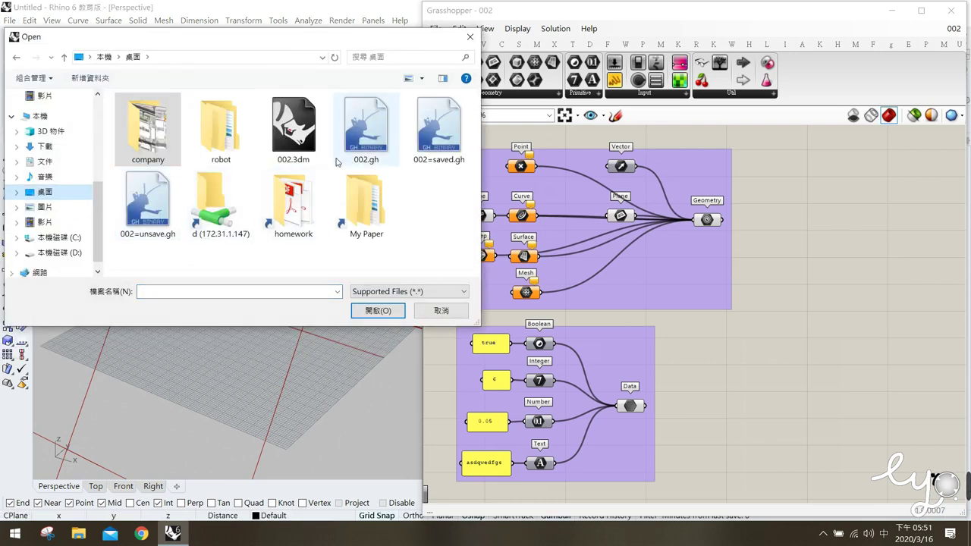
pyautogui.click(294, 129)
pyautogui.click(376, 311)
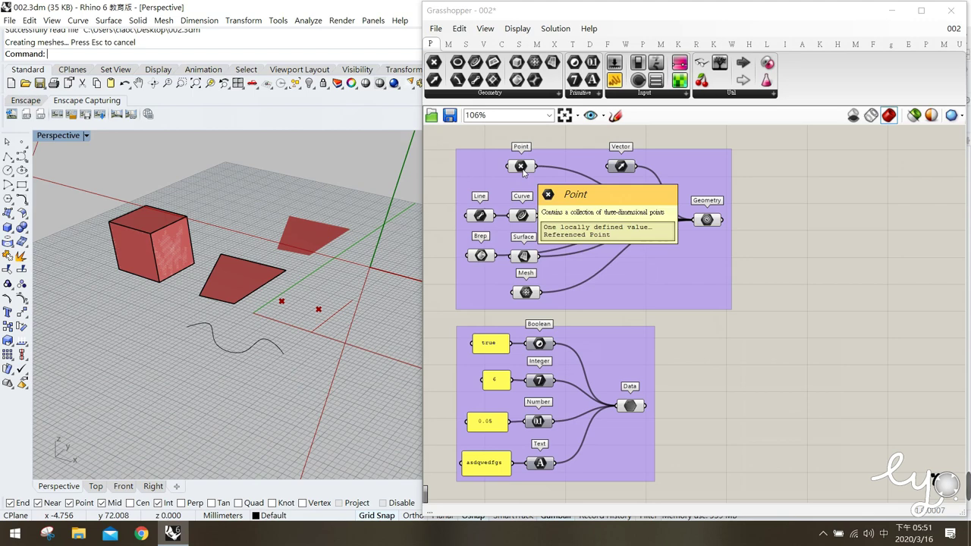
# Step: Select the Rhino point and the Point parameter in turn to examine how the parameter references the object
pyautogui.scroll(2, 522, 176)
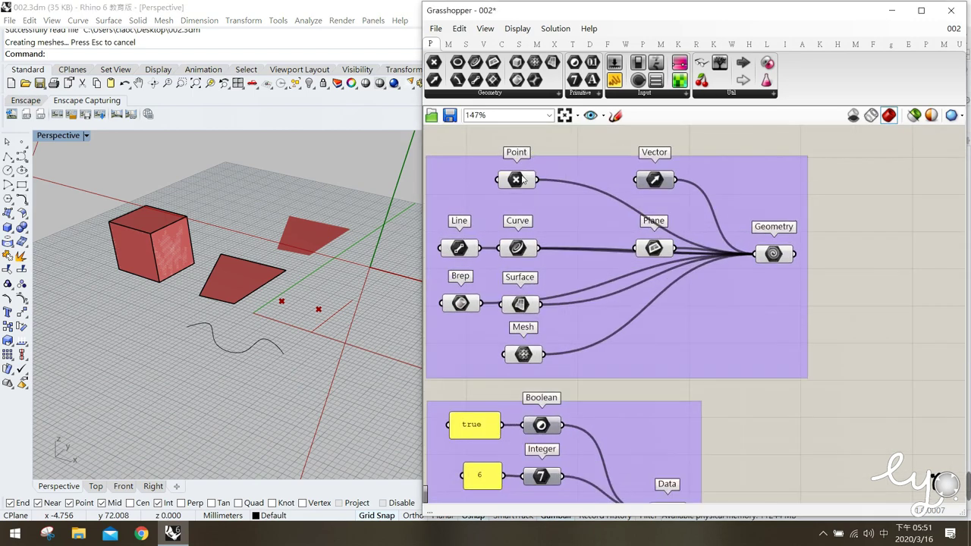
pyautogui.click(278, 305)
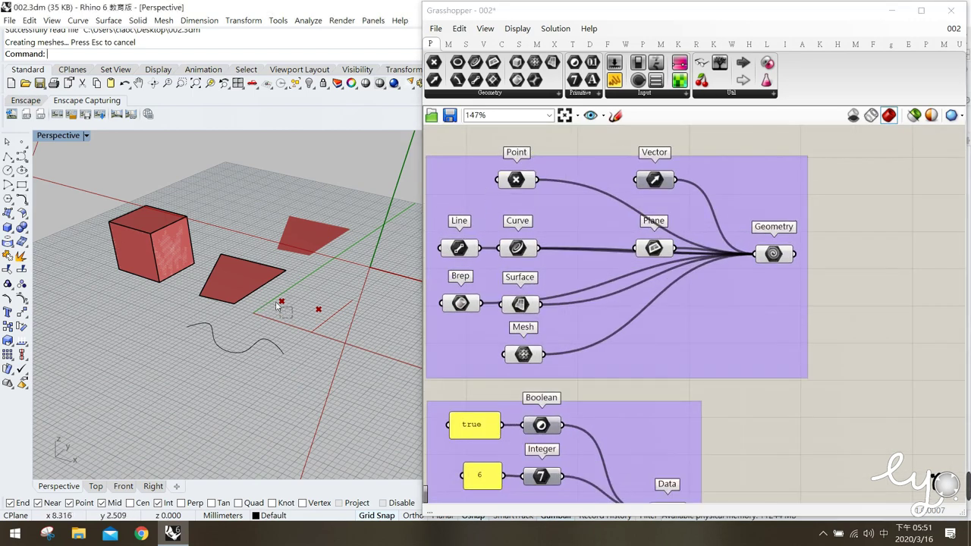
pyautogui.click(281, 302)
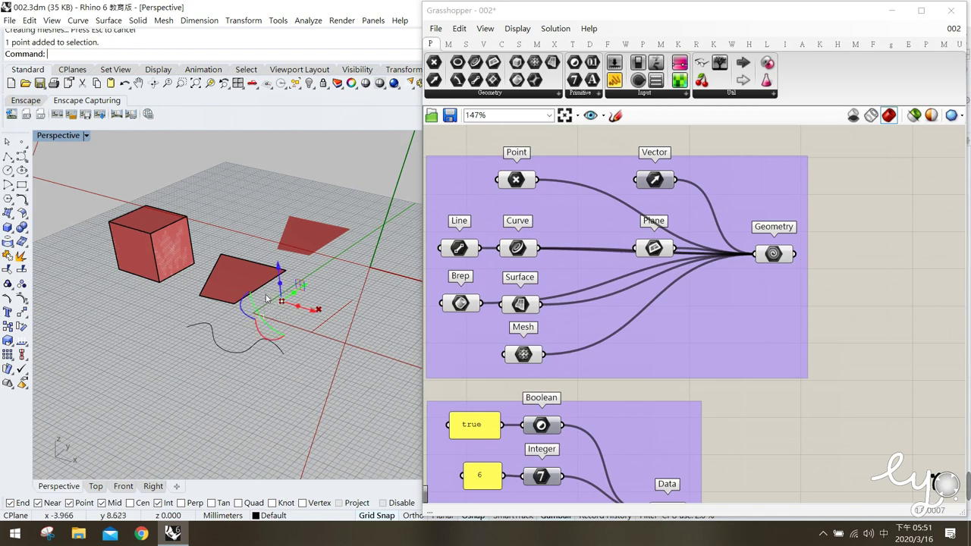
pyautogui.click(517, 181)
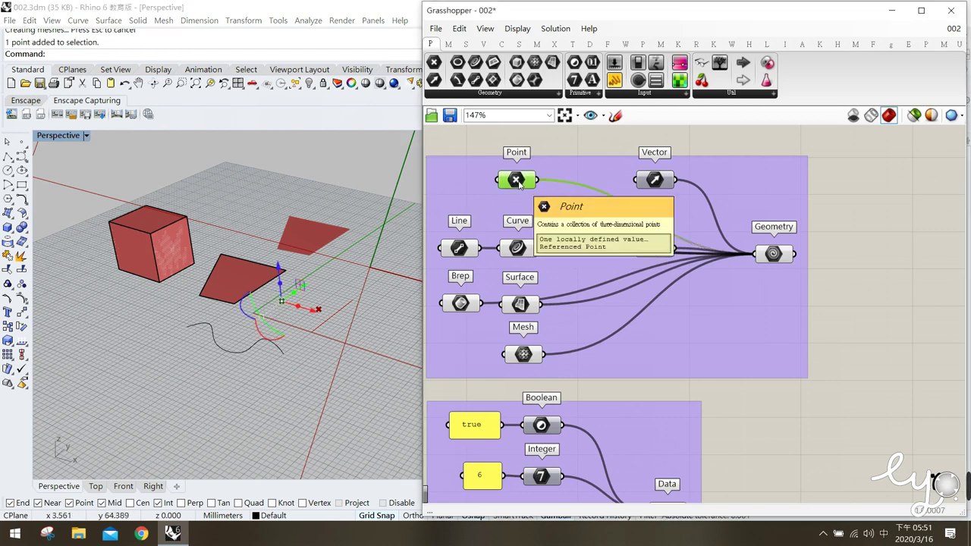
pyautogui.click(488, 142)
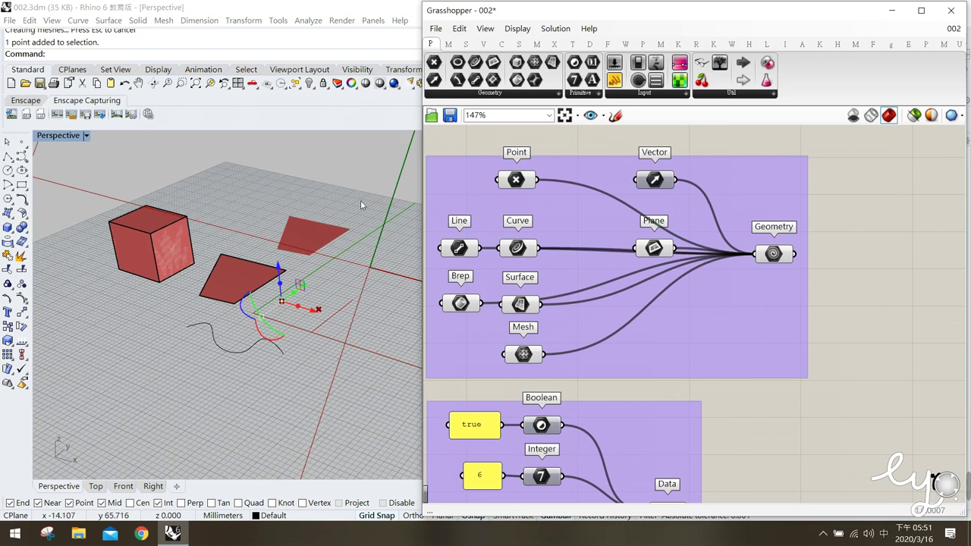
pyautogui.click(326, 296)
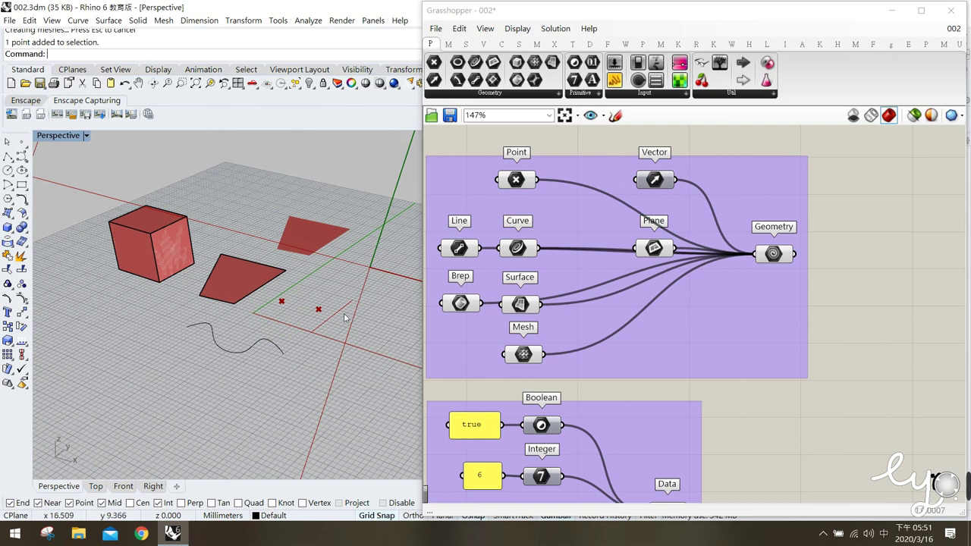
pyautogui.click(518, 180)
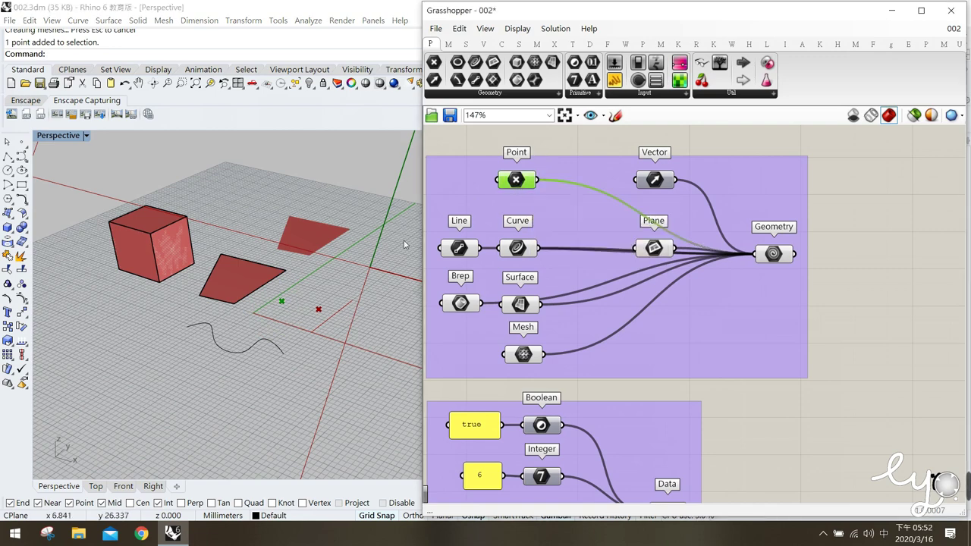
pyautogui.click(278, 300)
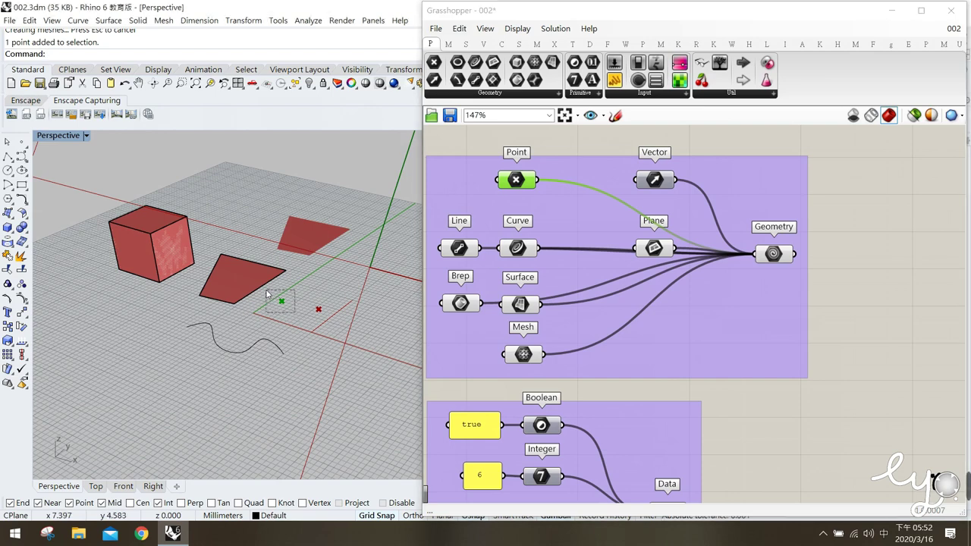
# Step: Internalise the Point parameter's data, and select the Rhino point and the parameter to check their link
pyautogui.rightClick(517, 182)
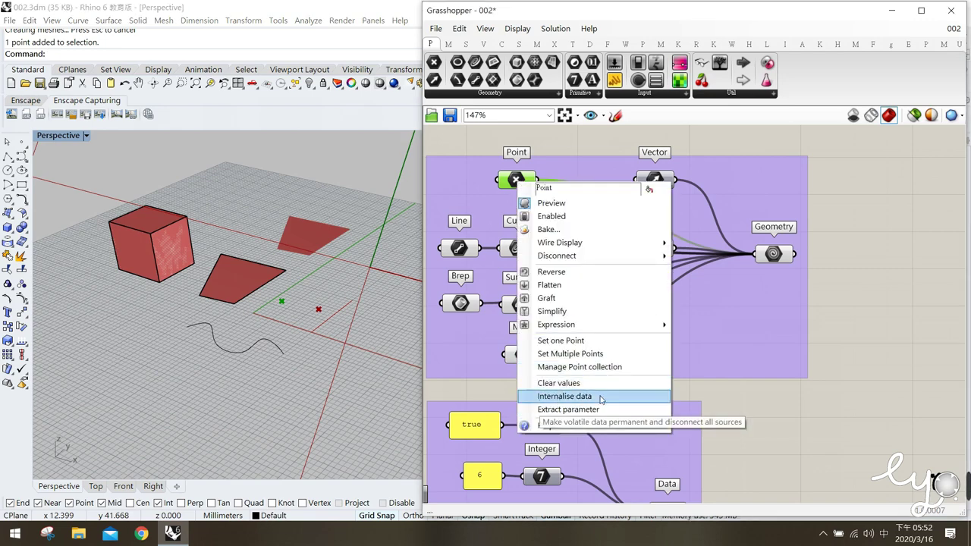
pyautogui.click(601, 398)
pyautogui.click(536, 157)
pyautogui.moveTo(298, 320); pyautogui.dragTo(271, 295)
pyautogui.click(522, 180)
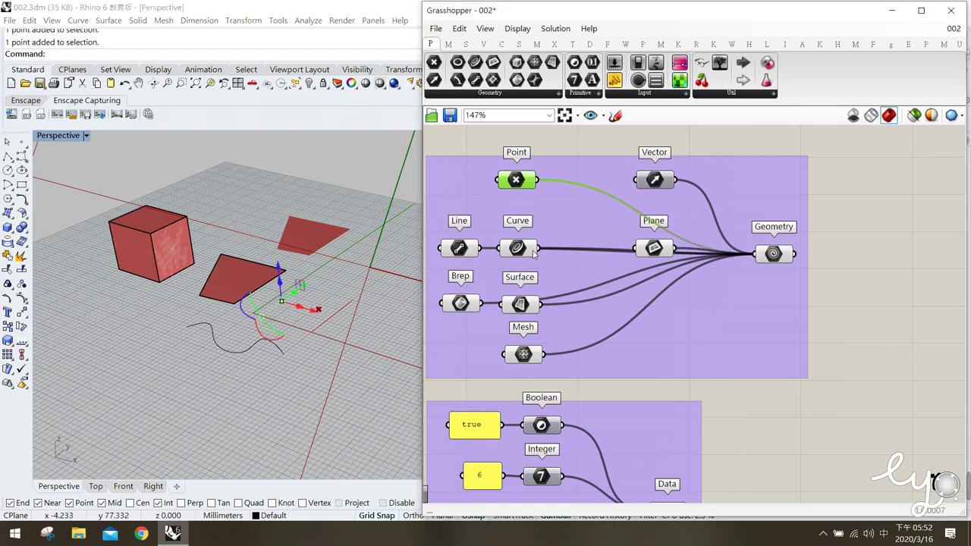
# Step: Internalise the data of the Curve and Surface parameters
pyautogui.click(525, 255)
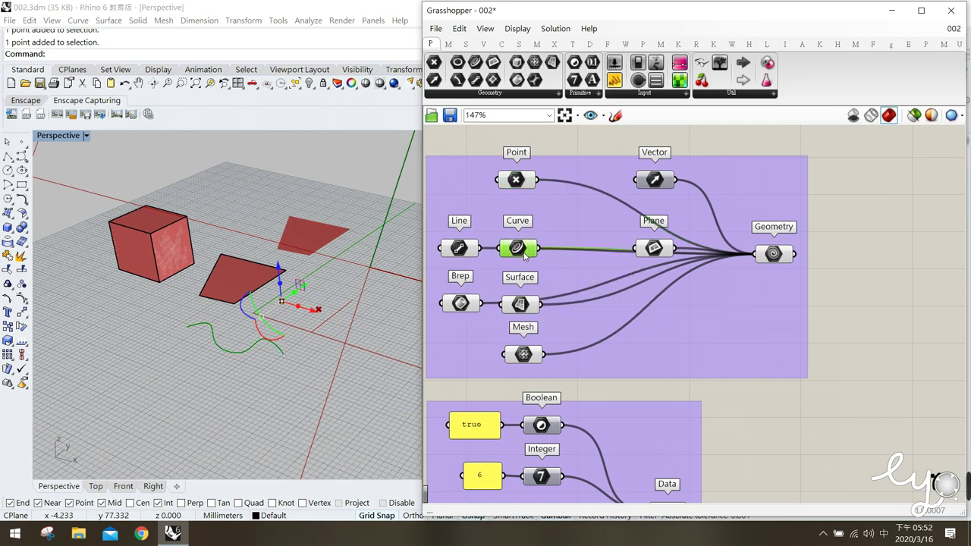
pyautogui.rightClick(524, 255)
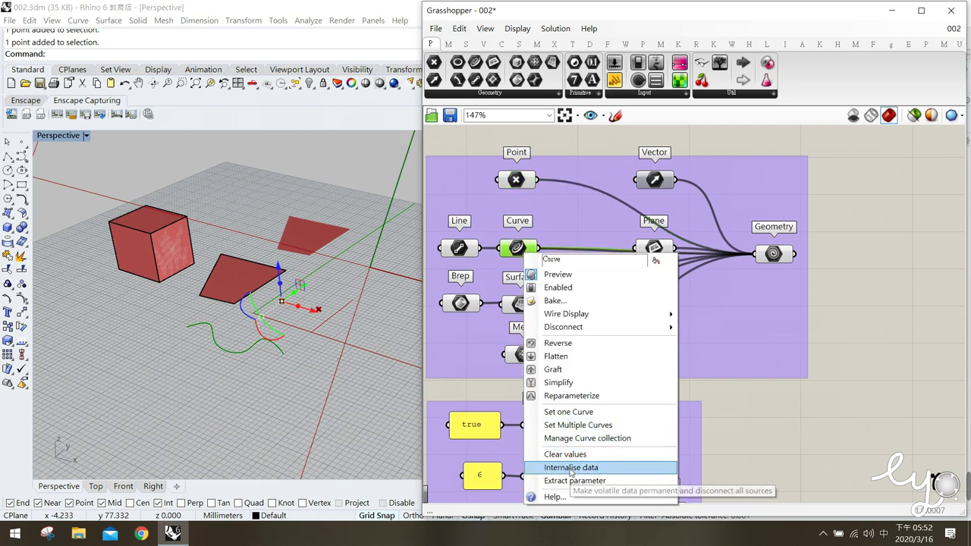
pyautogui.click(571, 467)
pyautogui.click(516, 303)
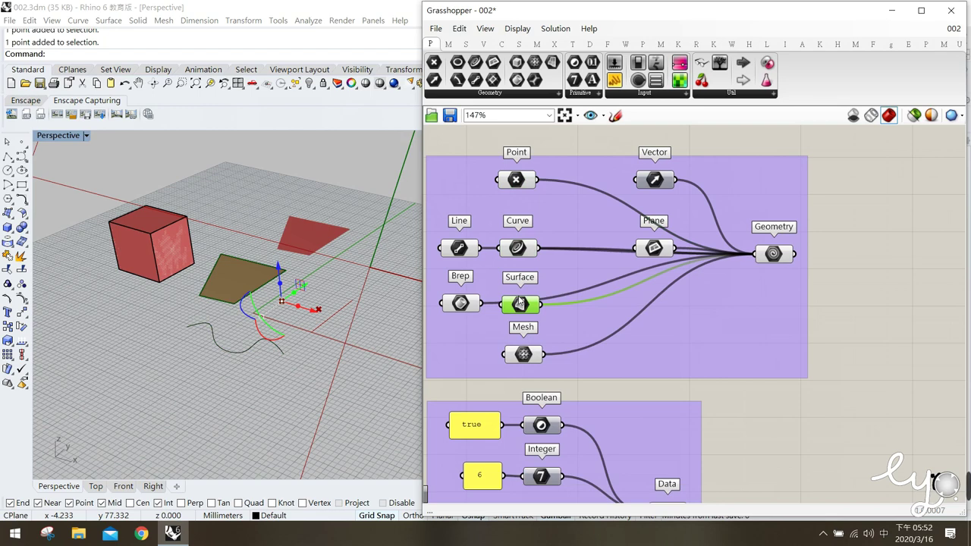
pyautogui.rightClick(518, 304)
pyautogui.click(579, 486)
# Step: Internalise the data of the Mesh and Brep parameters, check the Line parameter and leave nothing selected
pyautogui.click(523, 354)
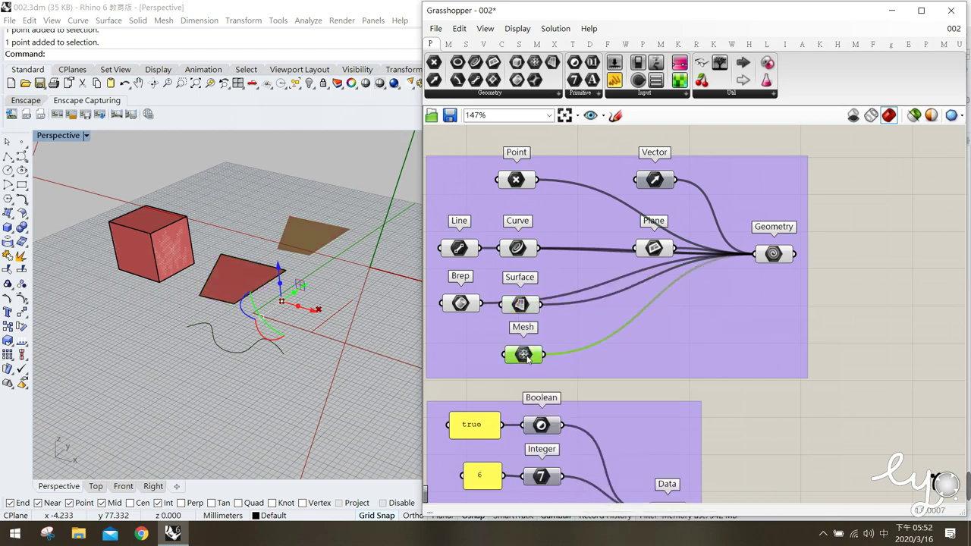
pyautogui.rightClick(525, 353)
pyautogui.click(591, 485)
pyautogui.click(460, 304)
pyautogui.rightClick(461, 304)
pyautogui.click(534, 483)
pyautogui.click(721, 427)
pyautogui.scroll(-1, 520, 278)
pyautogui.scroll(1, 466, 277)
pyautogui.click(460, 248)
pyautogui.click(452, 152)
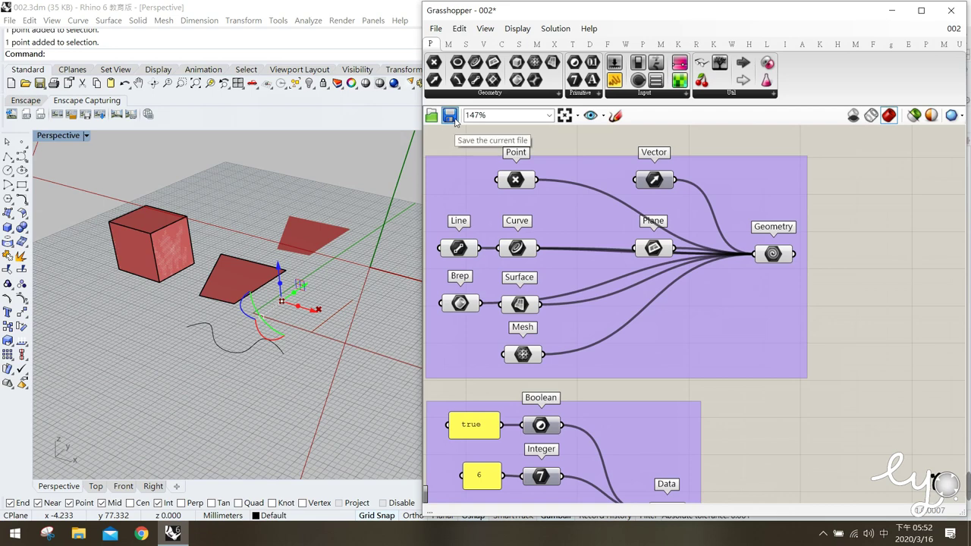
# Step: Save the current Grasshopper definition, and close Grasshopper along with Rhino
pyautogui.click(451, 117)
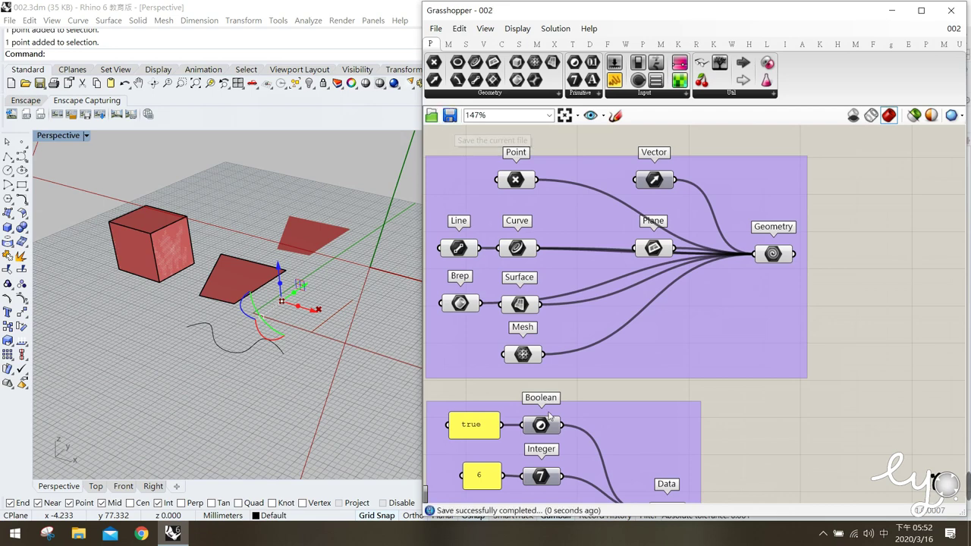
pyautogui.click(957, 18)
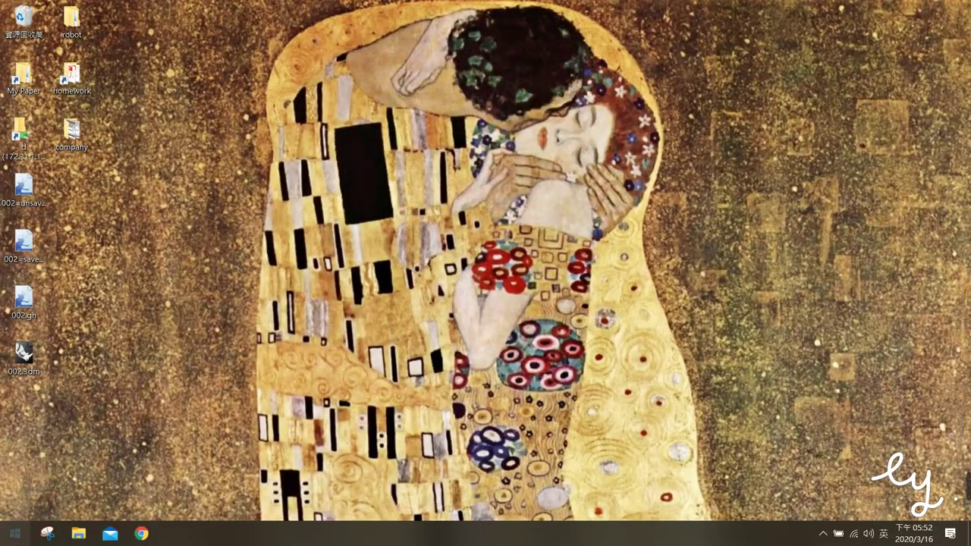
# Step: Start Rhino 6 with an empty document and launch Grasshopper, dismissing its getting-started window
pyautogui.press('super')
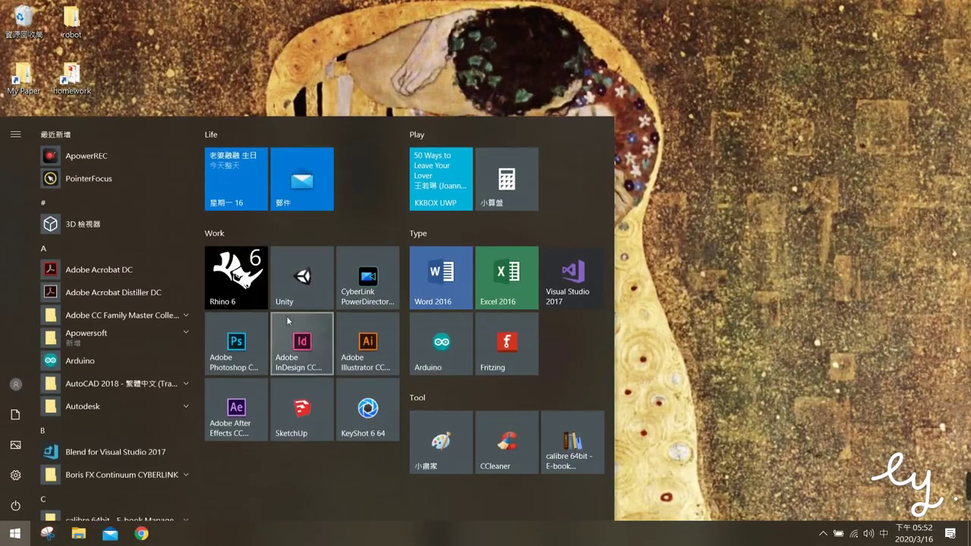
pyautogui.click(236, 277)
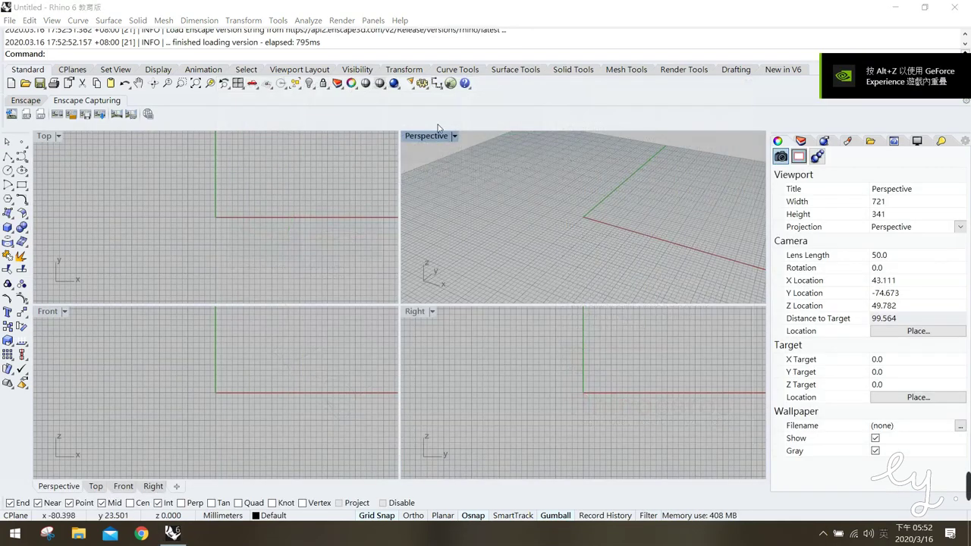
pyautogui.click(449, 85)
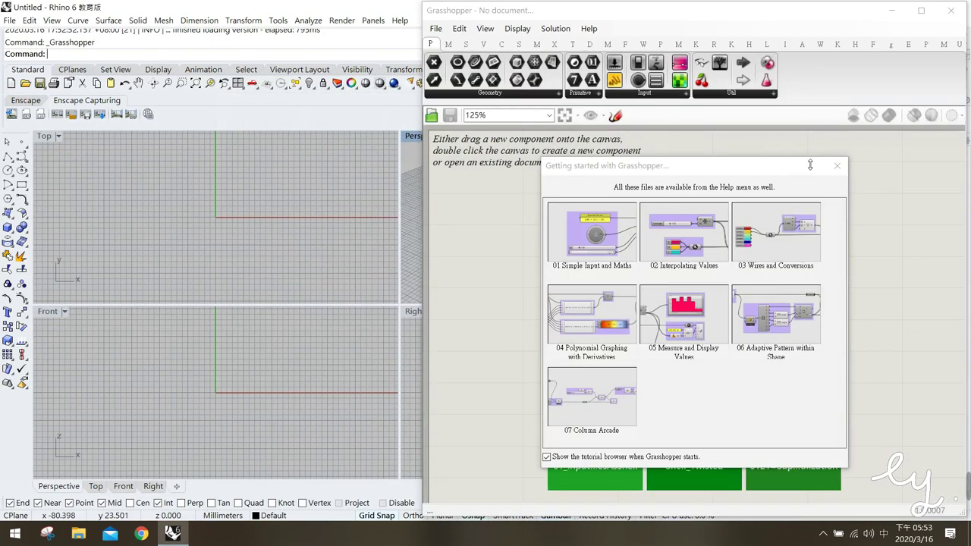
pyautogui.click(849, 173)
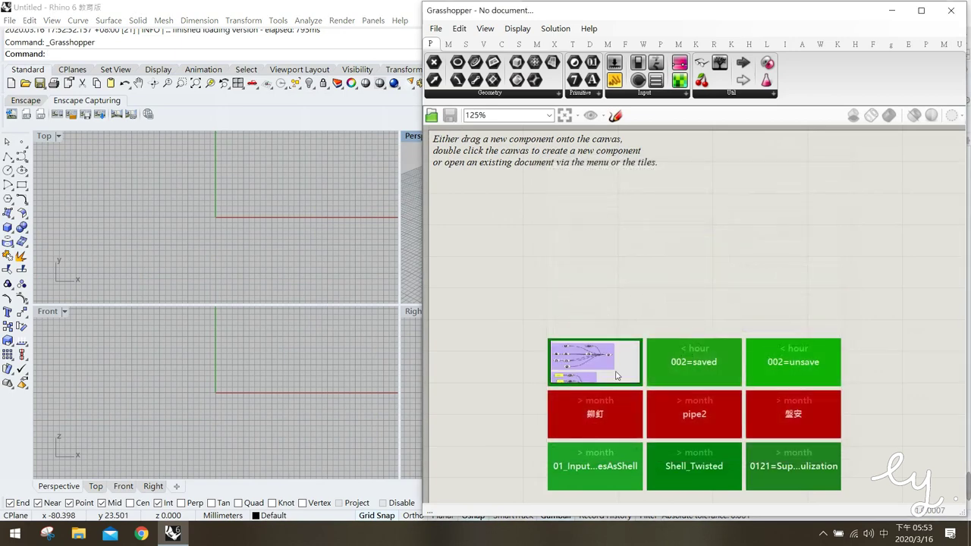
# Step: Open the recent 002 definition in Grasshopper and maximise Rhino's Perspective viewport to show its geometry
pyautogui.click(616, 375)
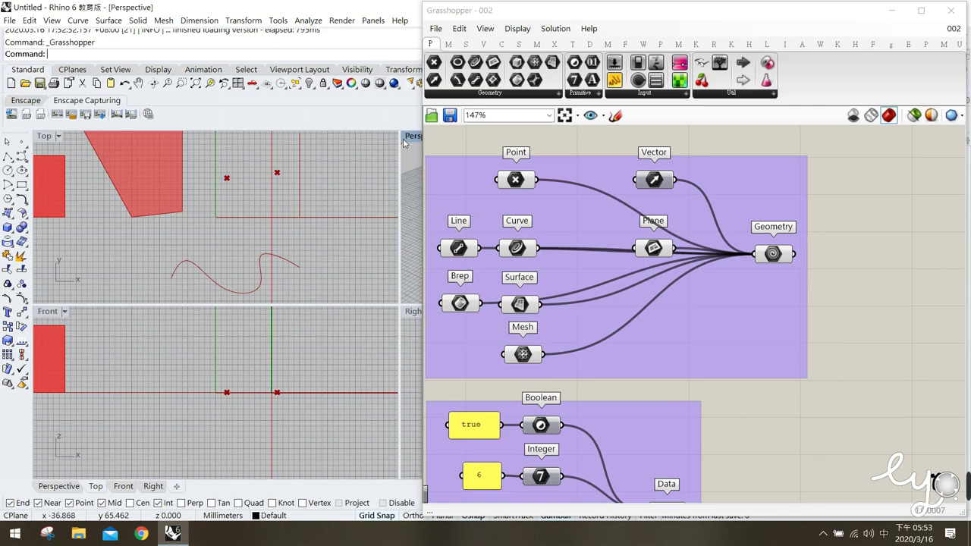
pyautogui.doubleClick(413, 136)
pyautogui.scroll(-3, 196, 259)
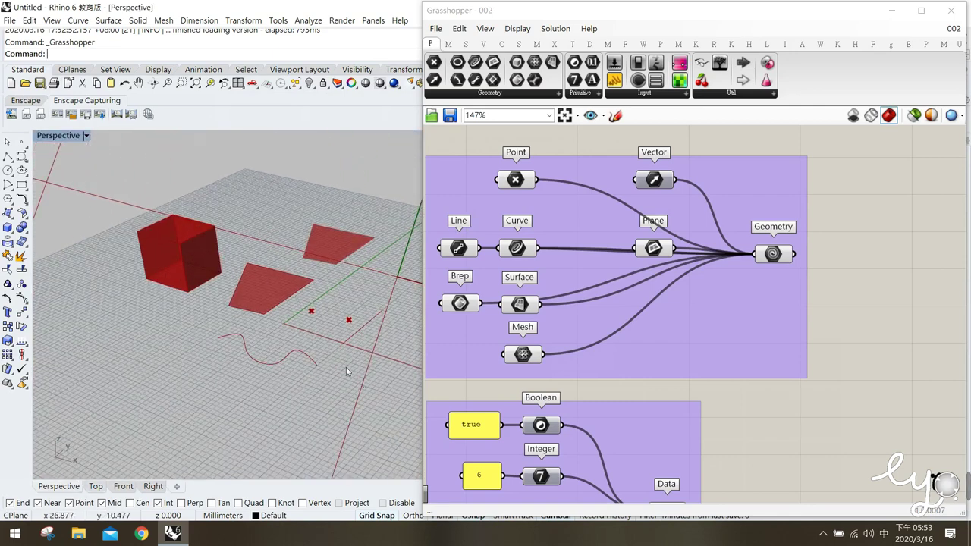
# Step: Select the Point, Curve and Surface parameters in turn to check their internalised geometry in the empty Rhino document
pyautogui.click(515, 180)
pyautogui.click(517, 248)
pyautogui.click(519, 303)
pyautogui.click(577, 372)
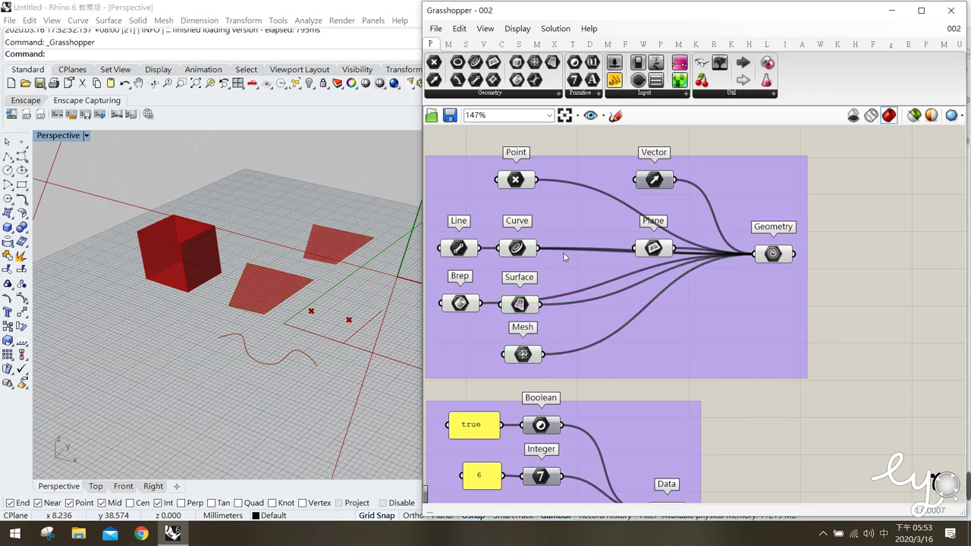
pyautogui.moveTo(596, 308); pyautogui.dragTo(618, 289, button='right')
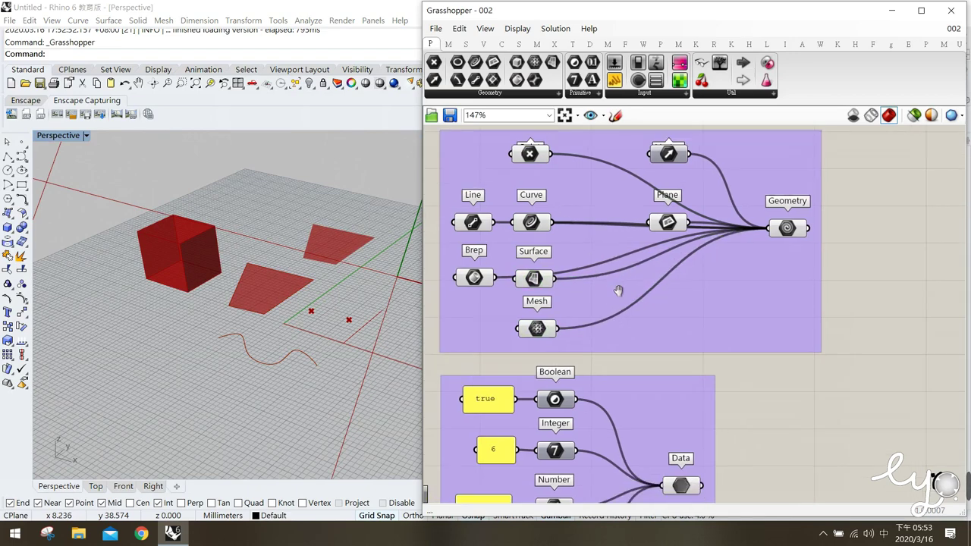